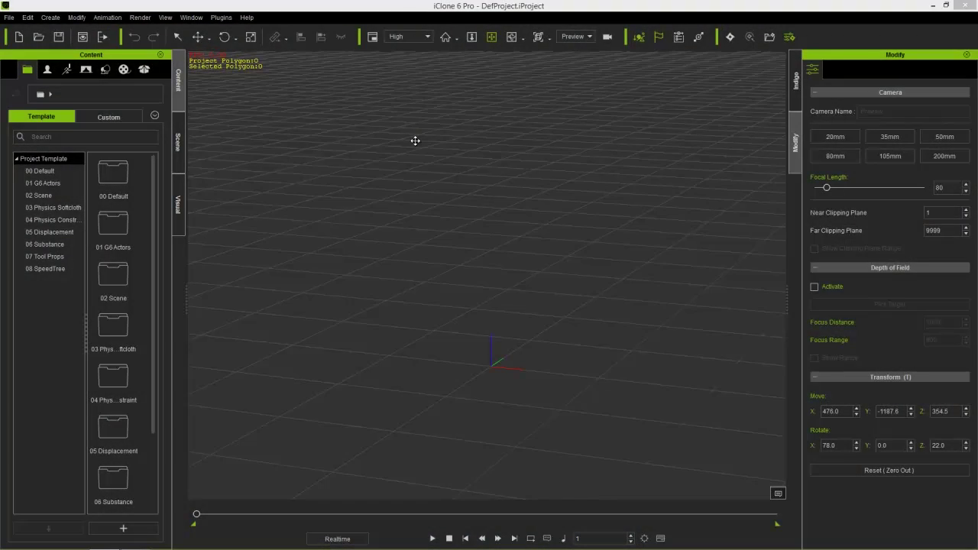
Step: Add the Floor_001 prop to the scene from the Wall and Floor set of the 3D Blocks props
click(106, 70)
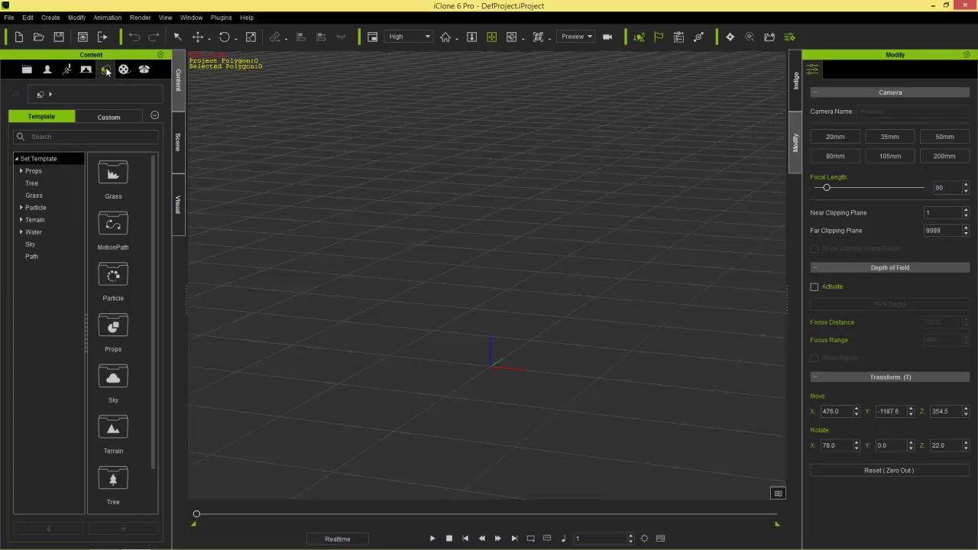
click(36, 171)
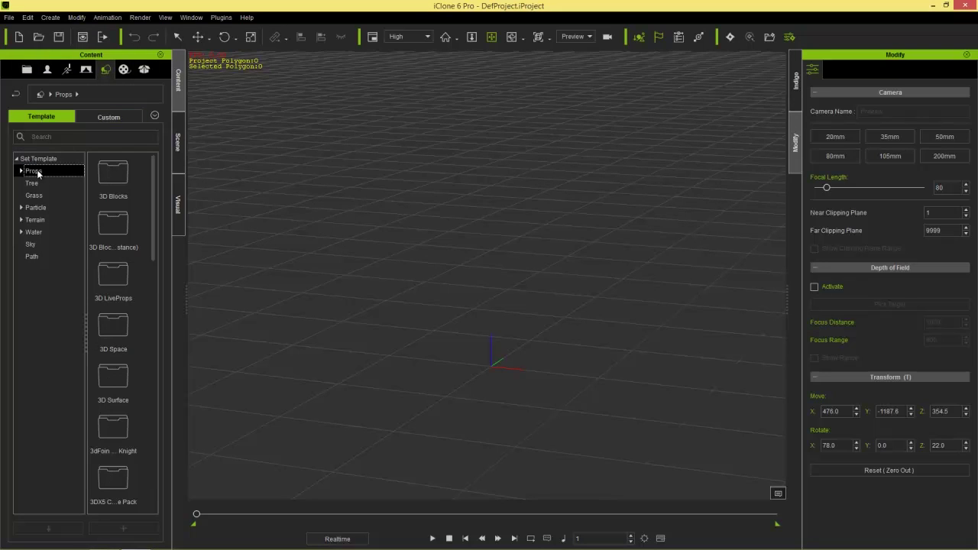
double_click(37, 172)
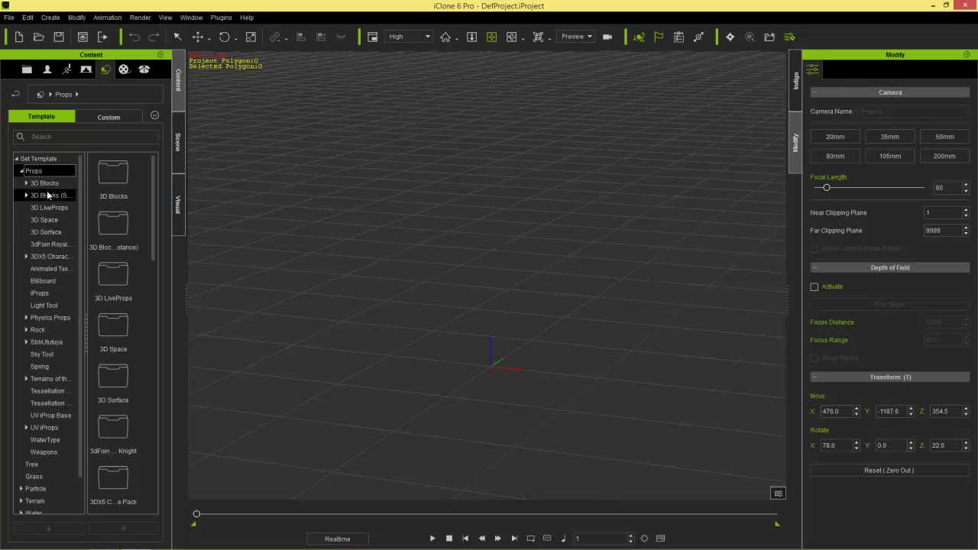
double_click(48, 185)
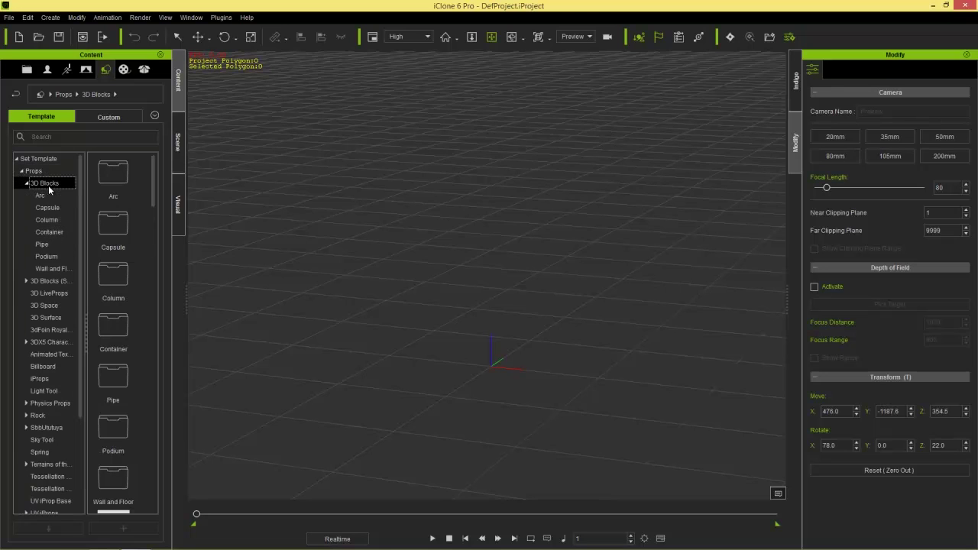
click(57, 268)
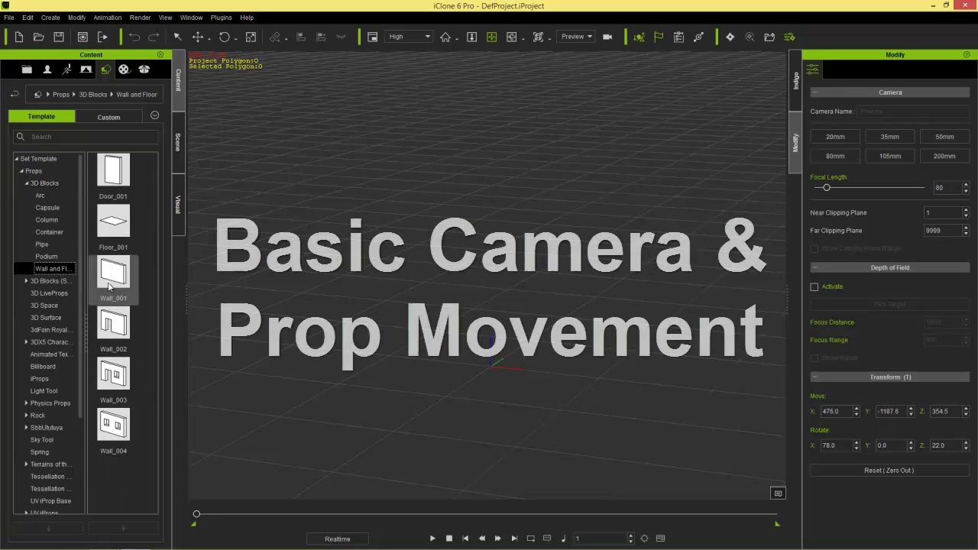
double_click(113, 227)
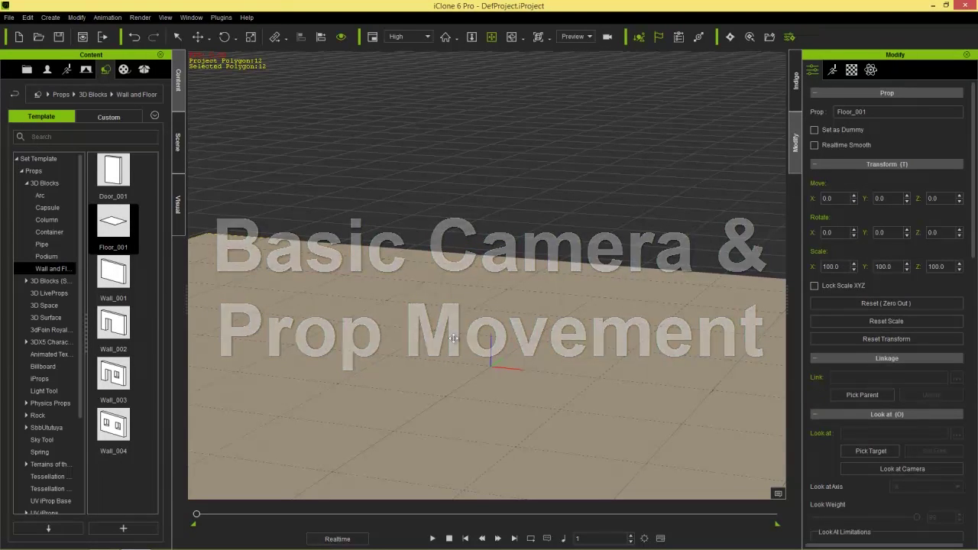
Step: Add the Wall_001 prop from the same Wall and Floor set onto the floor
middle_drag(448, 353, 510, 301)
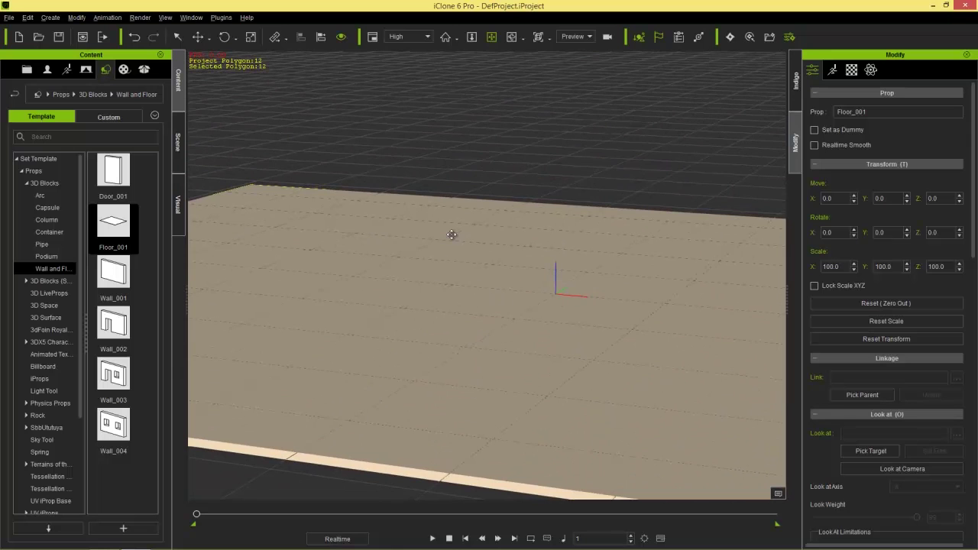
middle_drag(448, 163, 474, 384)
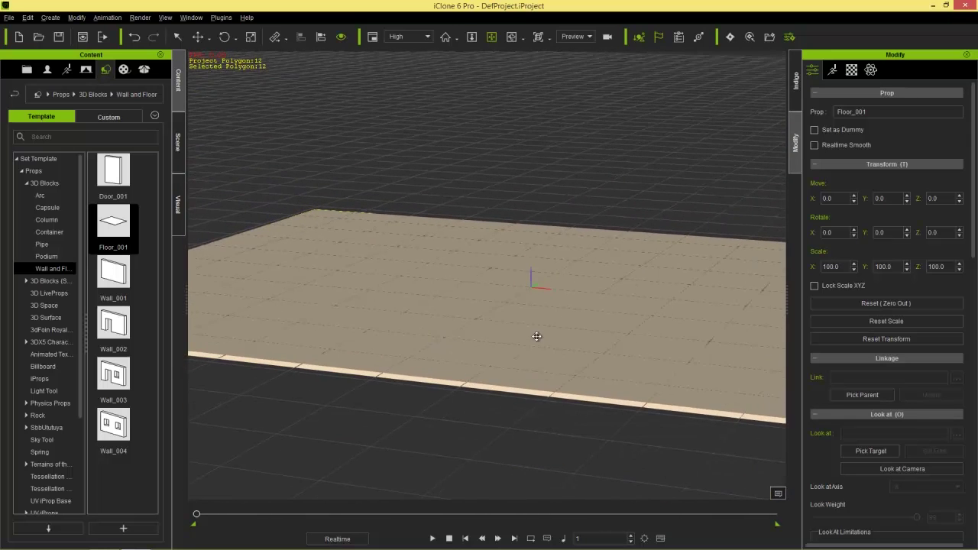
middle_drag(474, 187, 481, 210)
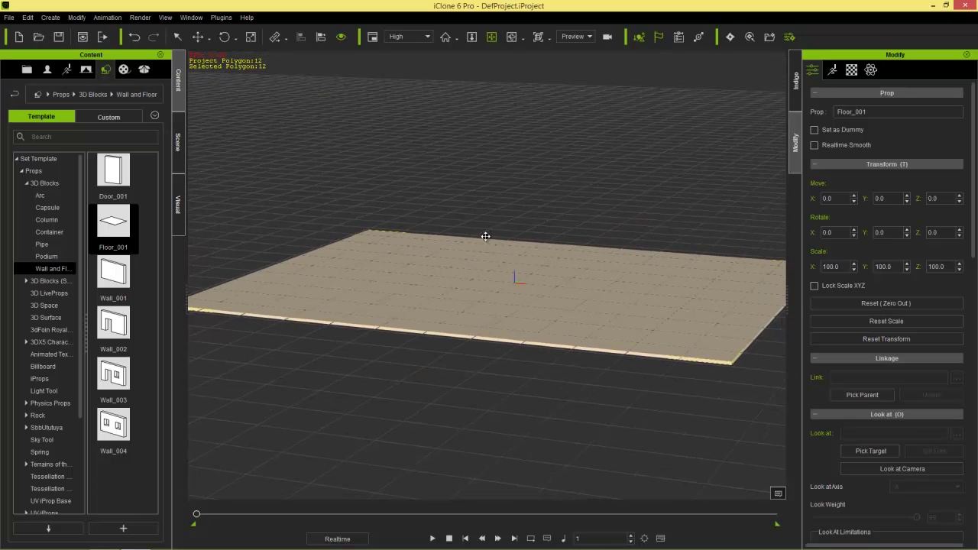
right_drag(543, 290, 535, 213)
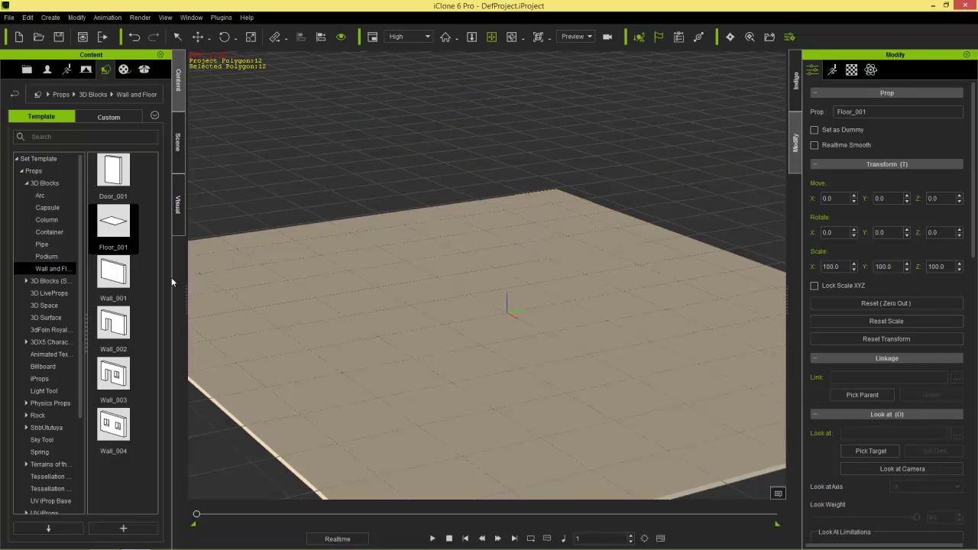
double_click(118, 282)
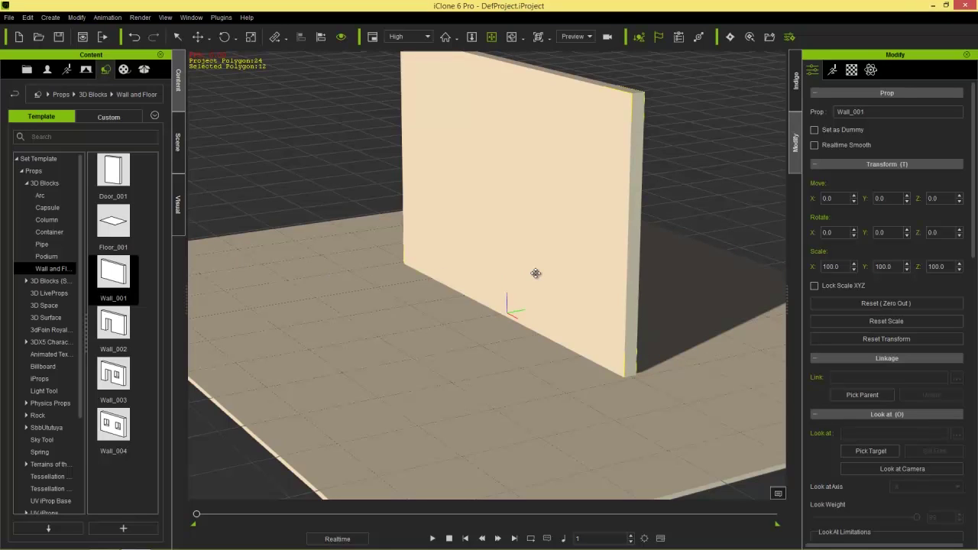
Step: Toggle the transform gizmo off and on, and move Wall_001 freely along the floor to about X -11.1, Y -58.7
key(w)
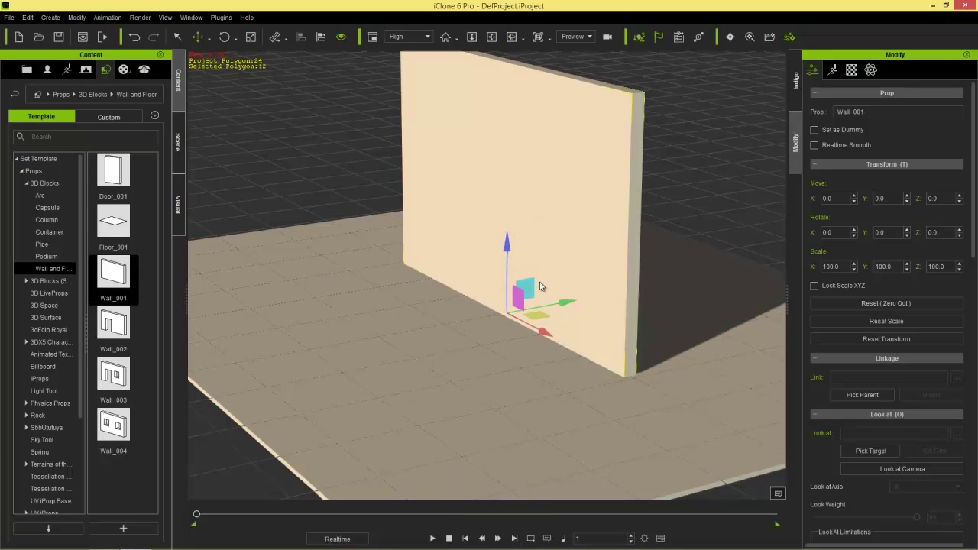
key(ctrl+q)
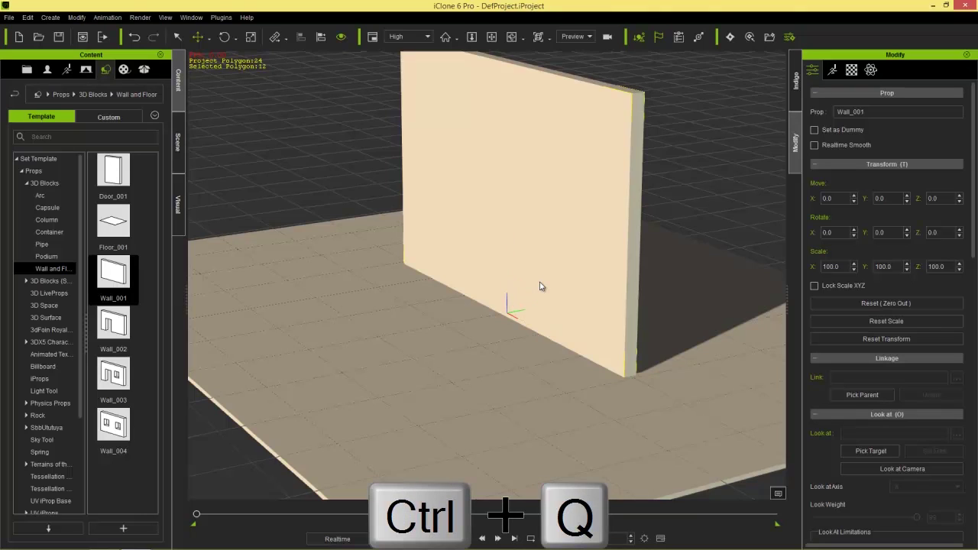
key(ctrl+q)
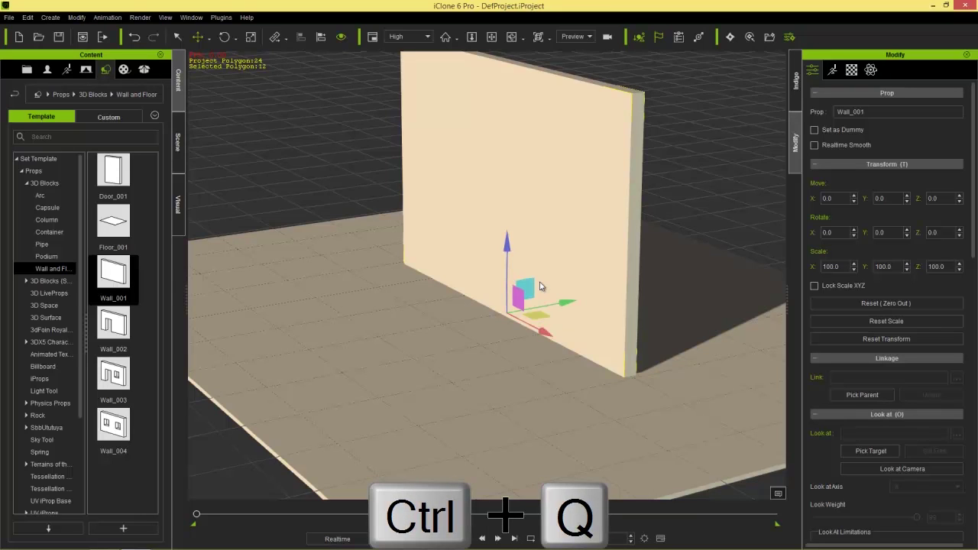
right_drag(469, 370, 447, 339)
drag(565, 274, 529, 281)
drag(507, 344, 481, 219)
Step: Try rotating and scaling Wall_001 with the gizmo, undoing each change
key(e)
key(ctrl+z)
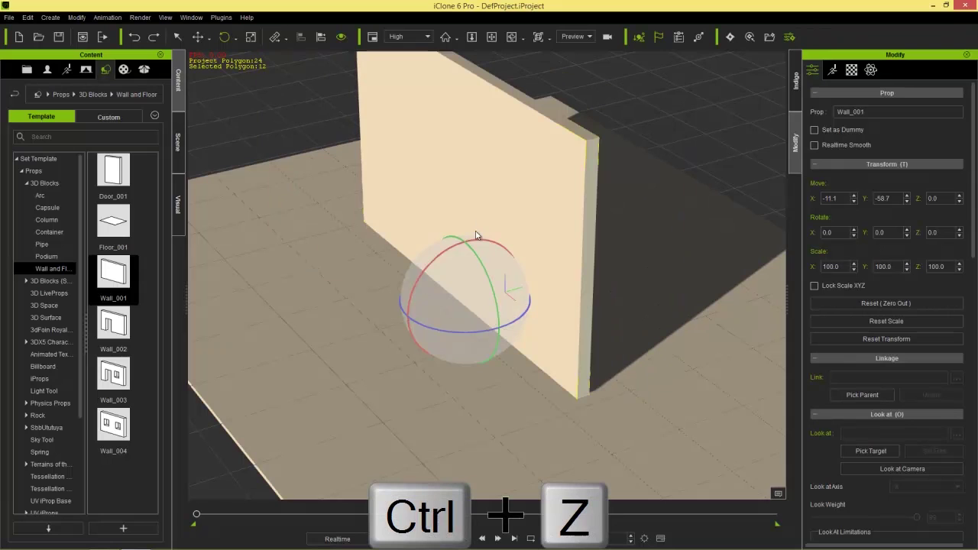
key(r)
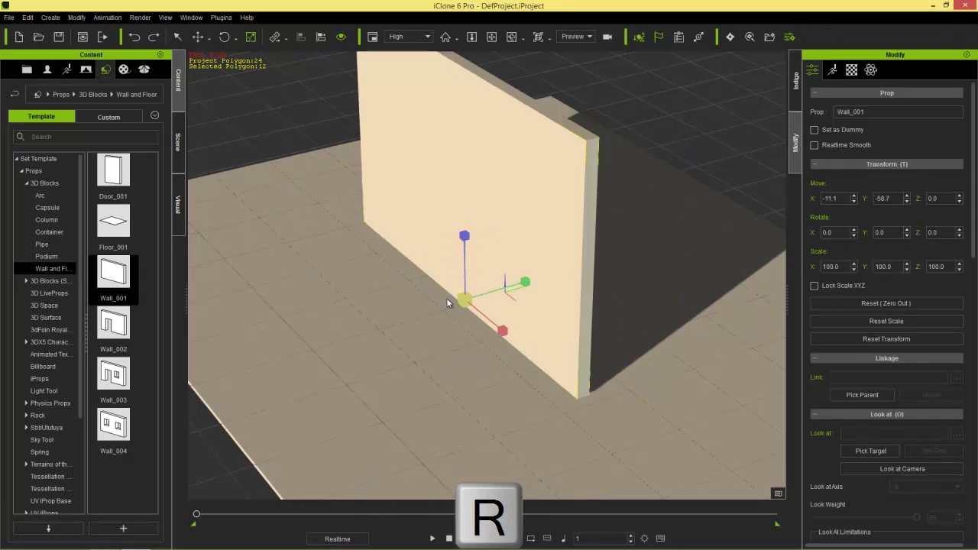
mouse_move(457, 299)
mouse_down()
mouse_move(389, 347)
mouse_move(489, 291)
mouse_move(368, 340)
mouse_move(509, 214)
mouse_move(382, 338)
mouse_move(440, 290)
mouse_up()
key(ctrl+z)
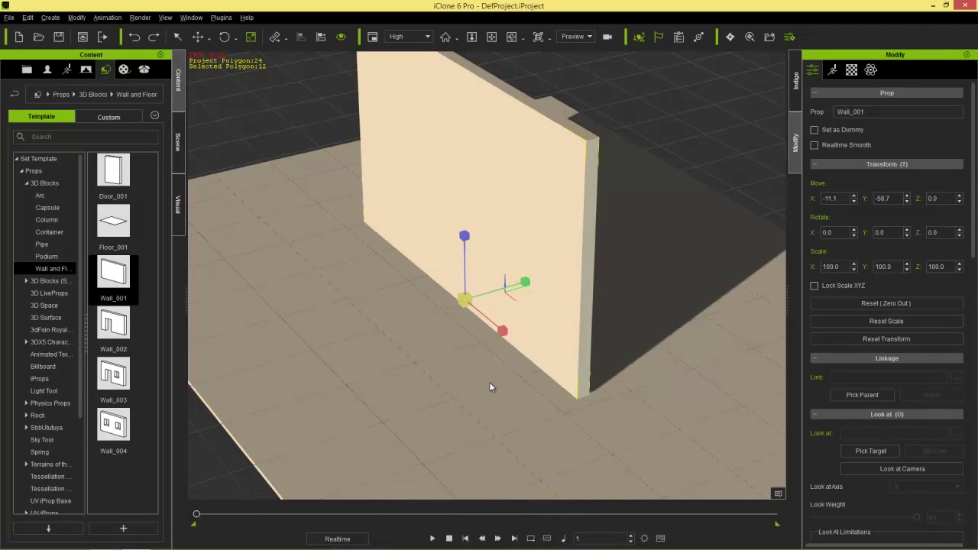
Step: Add the Wall_002 prop with the door opening to the scene
middle_drag(489, 385, 430, 356)
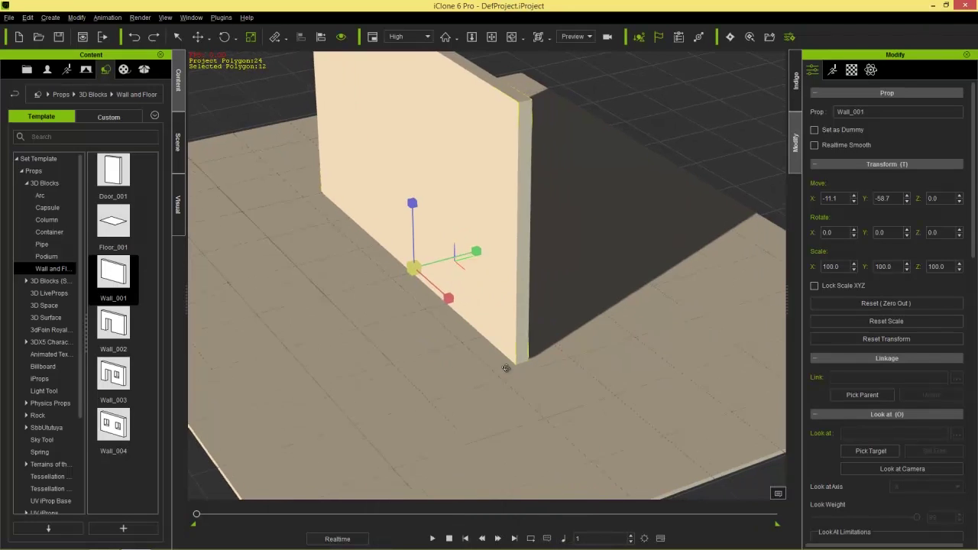
right_drag(505, 368, 370, 364)
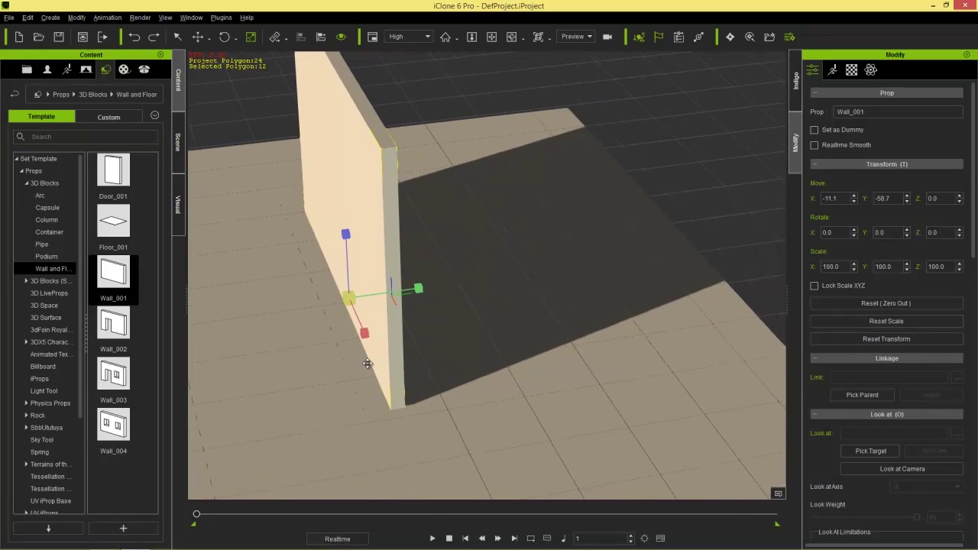
double_click(112, 322)
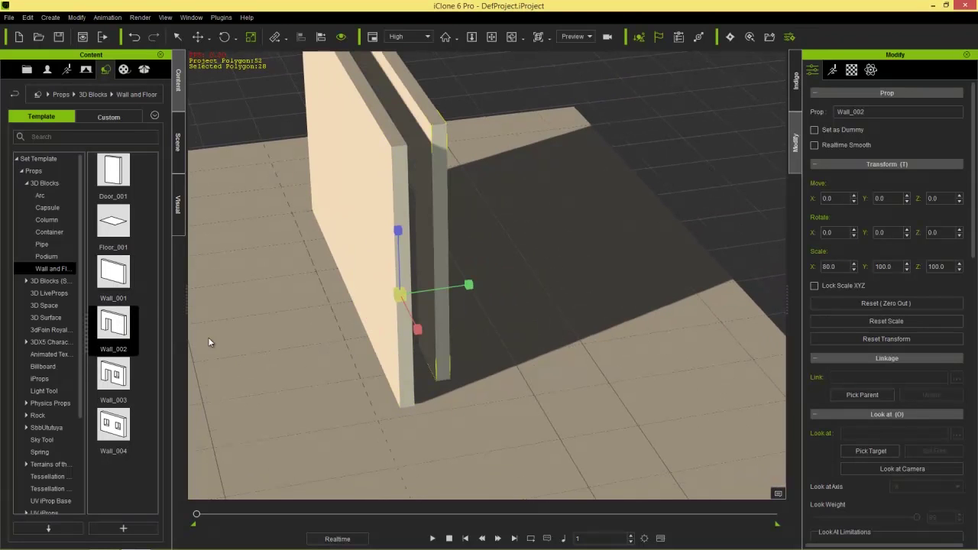
Step: Change the Snap to Model setting in the preferences and close them
right_drag(544, 387, 555, 356)
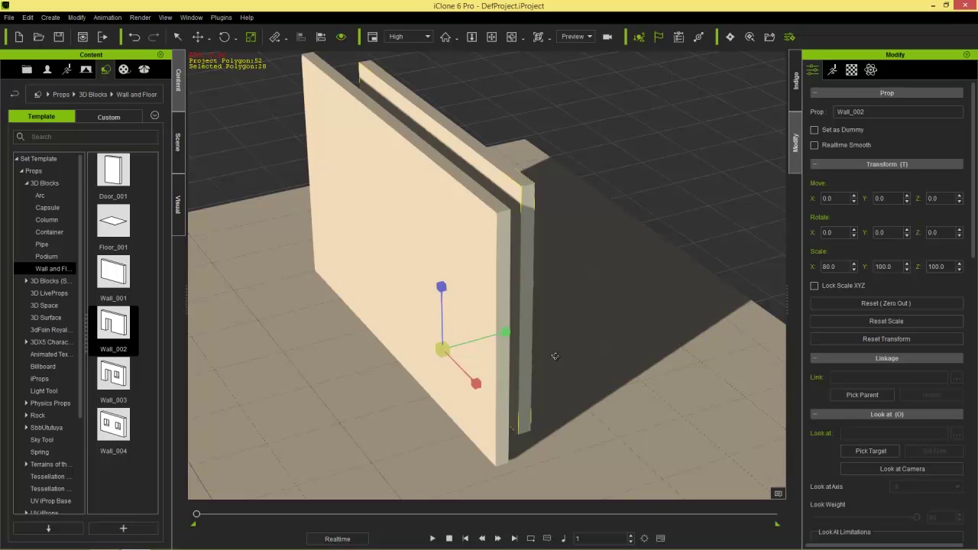
key(ctrl+p)
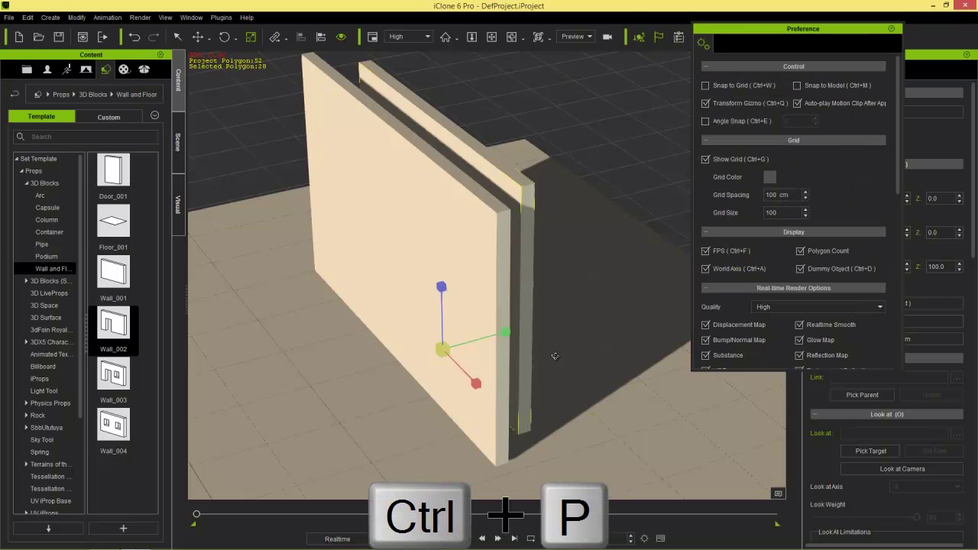
click(797, 86)
click(891, 29)
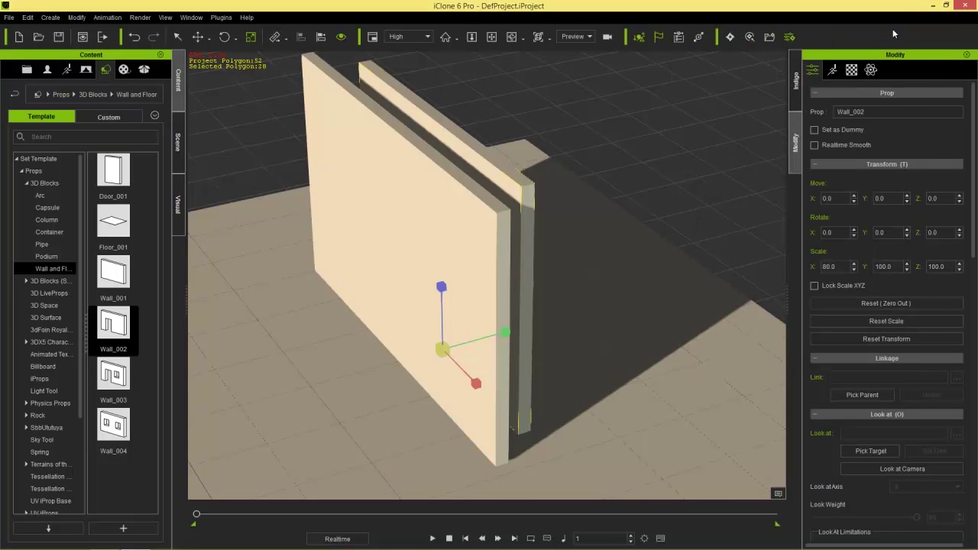
Step: Move Wall_002 to the far edge of the floor, at about X -356.8, Y 458.6
right_drag(583, 229, 440, 291)
key(w)
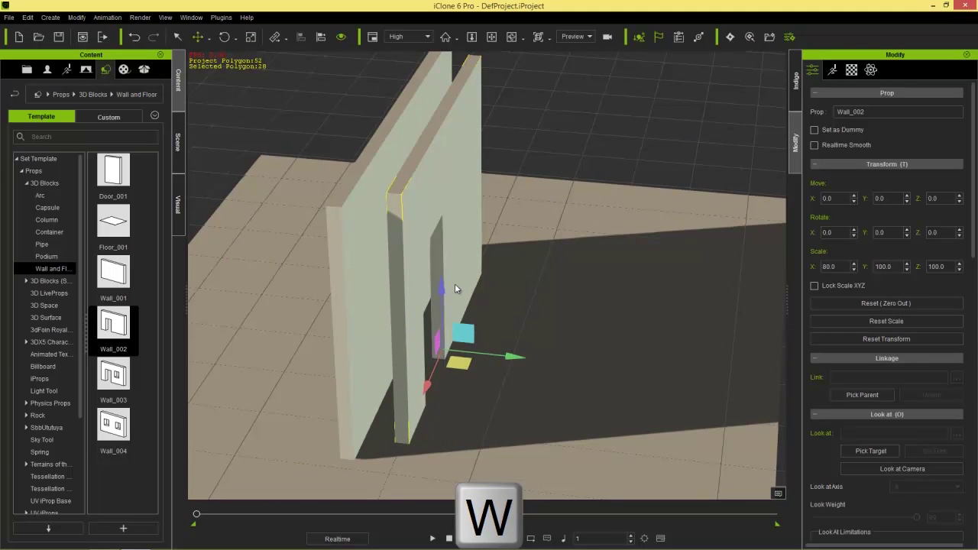
right_drag(592, 290, 342, 317)
drag(342, 316, 668, 240)
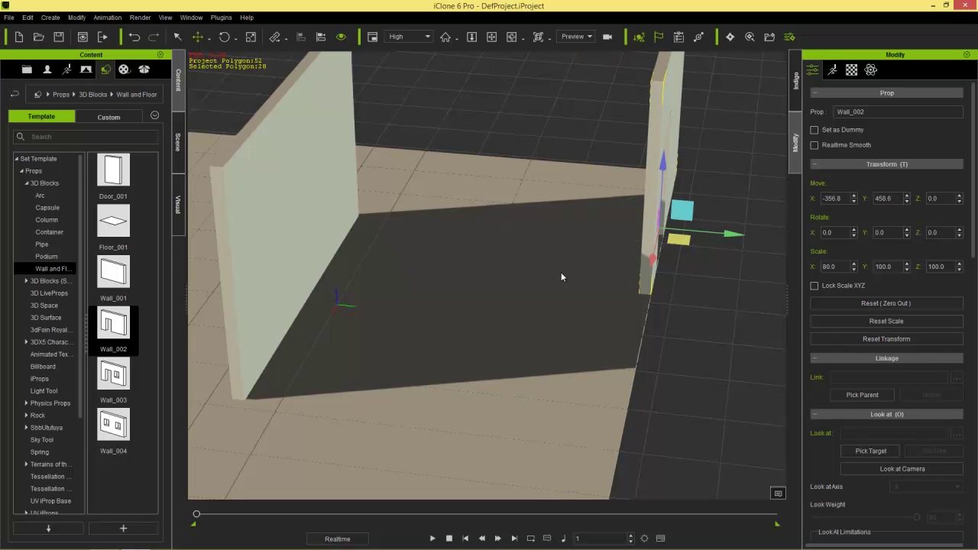
Step: Rotate Wall_001 to 90 degrees about the Z axis
right_drag(357, 341, 507, 303)
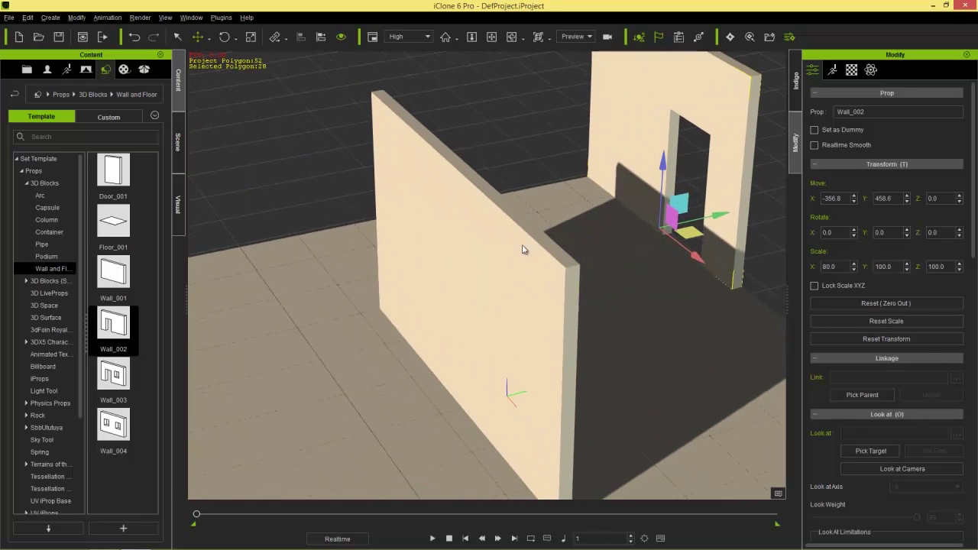
click(508, 320)
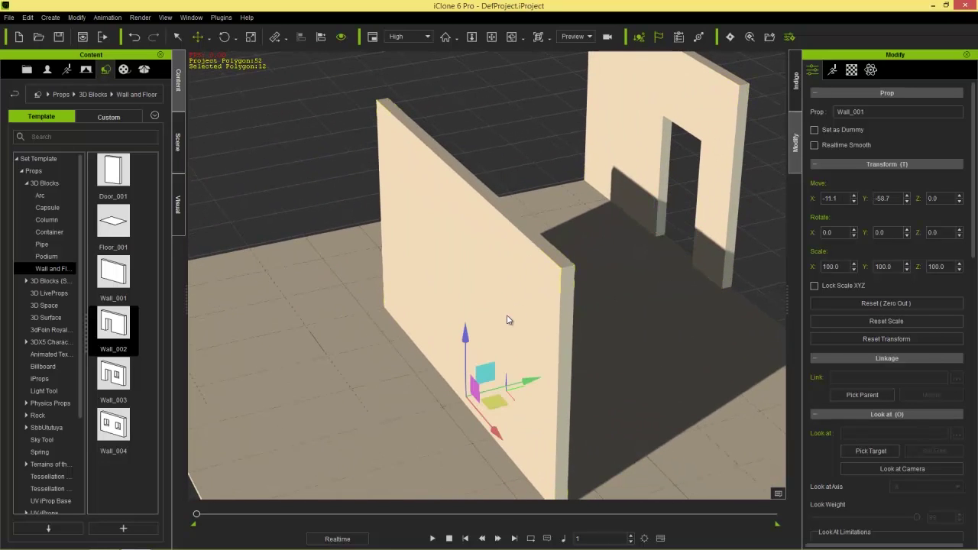
middle_drag(496, 344, 465, 303)
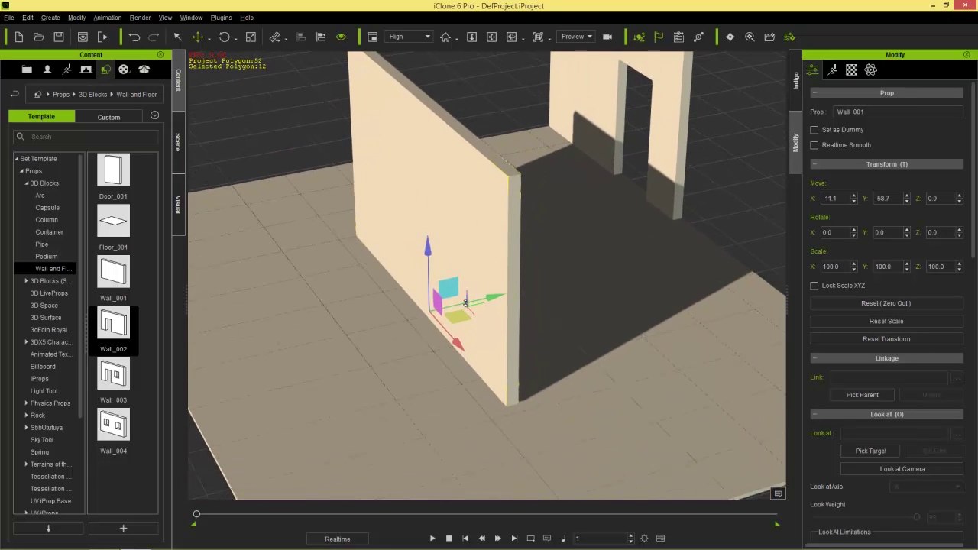
key(e)
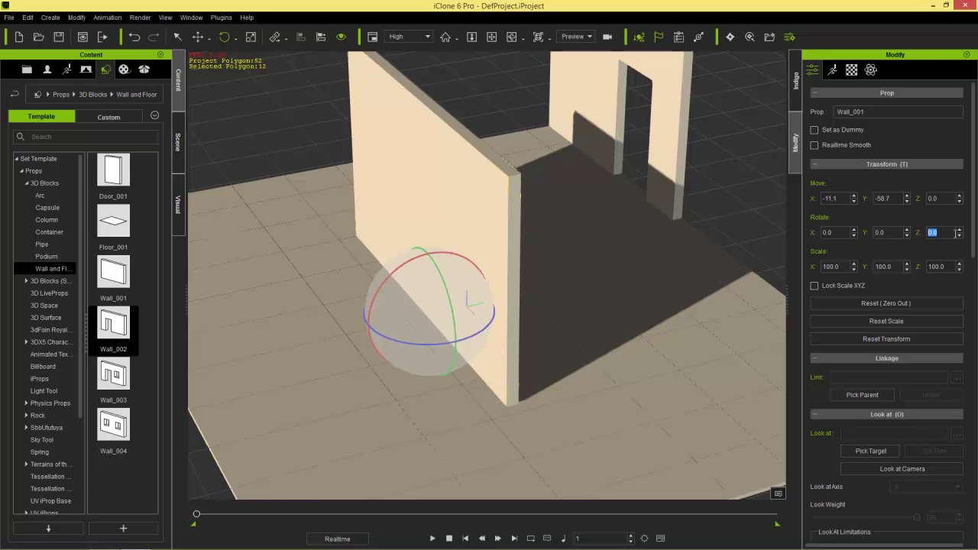
key(Return)
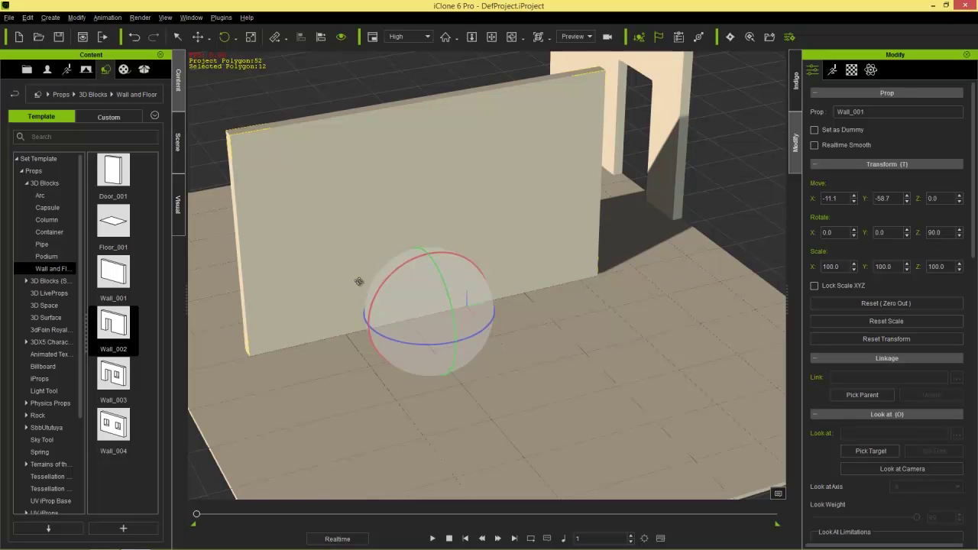
Step: Move Wall_001 to the floor's side edge so it meets Wall_002 at the corner, at about X -580.8, Y 176.3
right_drag(348, 284, 517, 301)
right_drag(402, 251, 512, 328)
key(w)
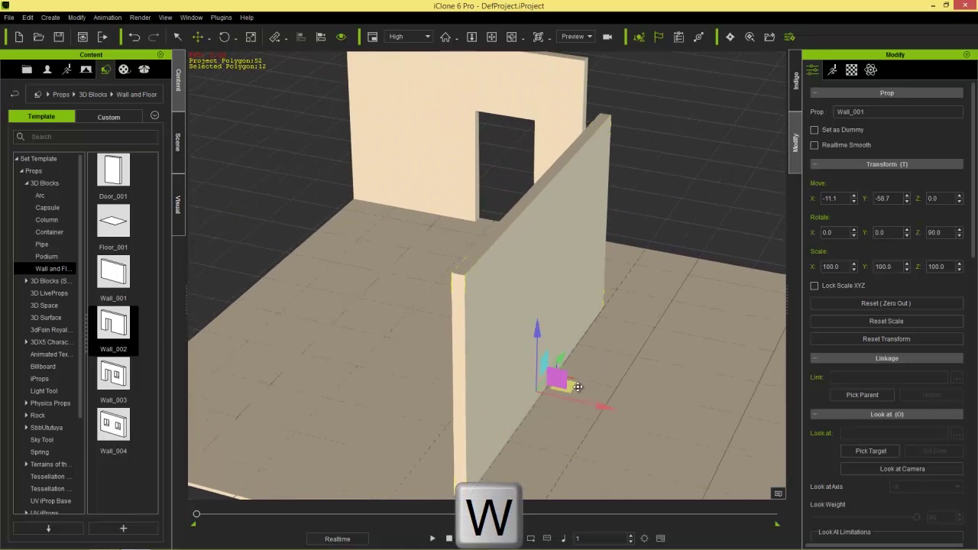
drag(571, 384, 319, 257)
Step: Duplicate Wall_001 along the Y axis to extend the side wall, placing the copy at about Y -406.6
right_drag(321, 337, 497, 321)
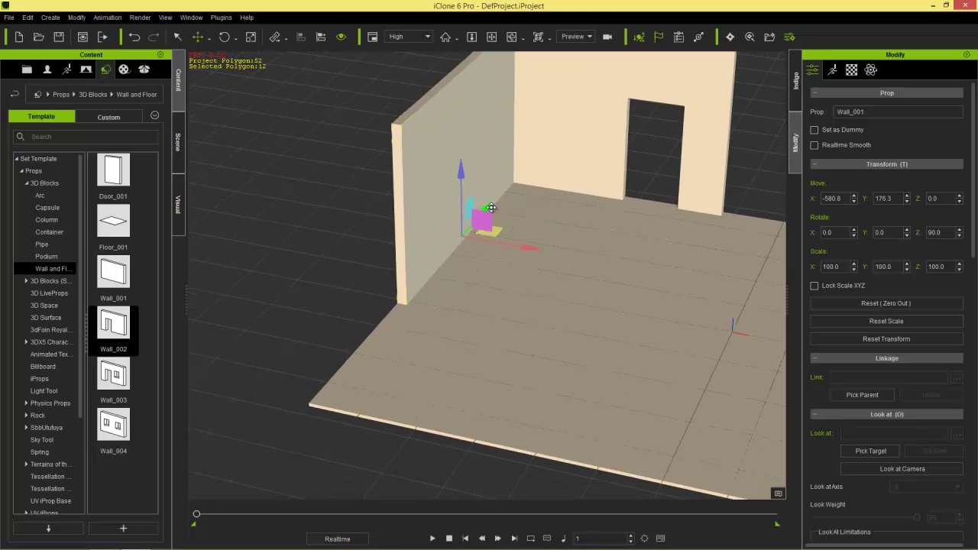
right_drag(559, 309, 525, 326)
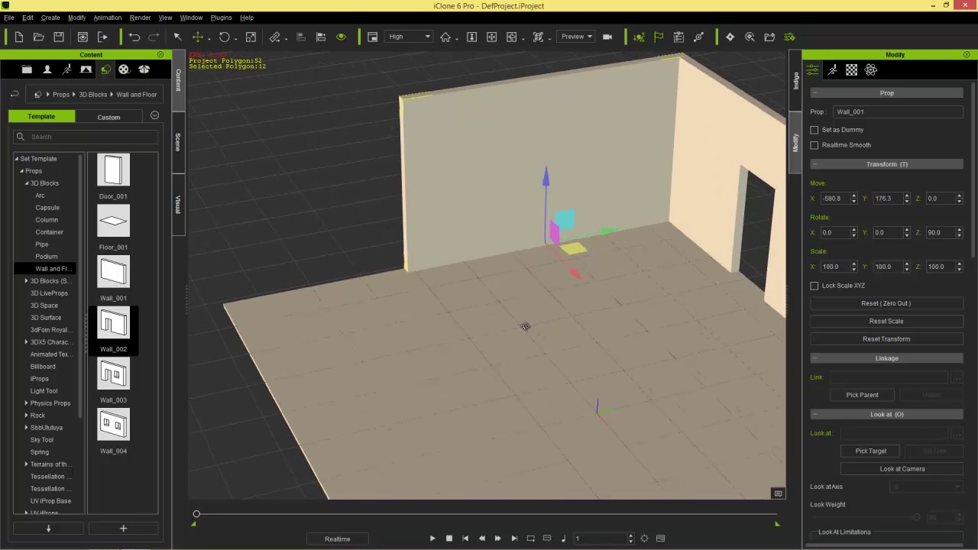
shift+drag(603, 233, 309, 298)
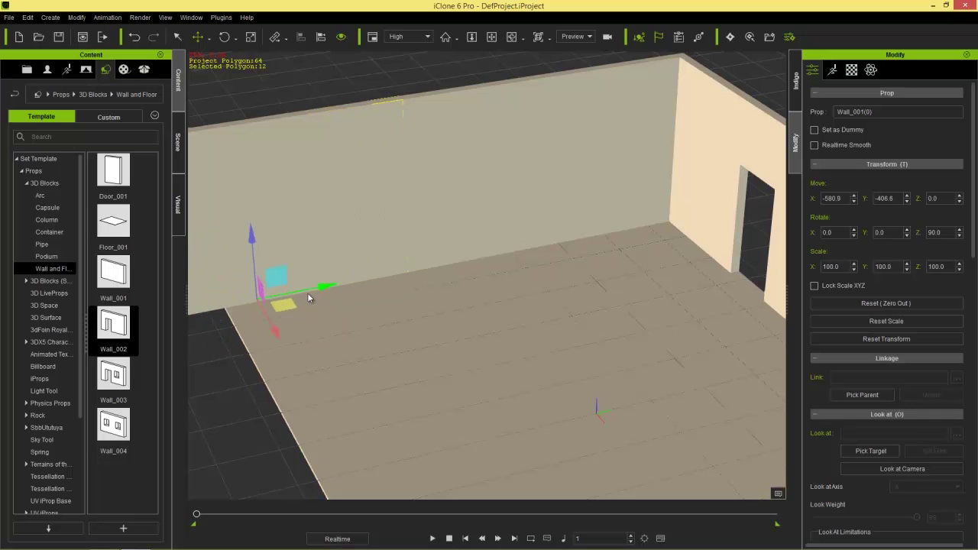
right_drag(352, 381, 385, 260)
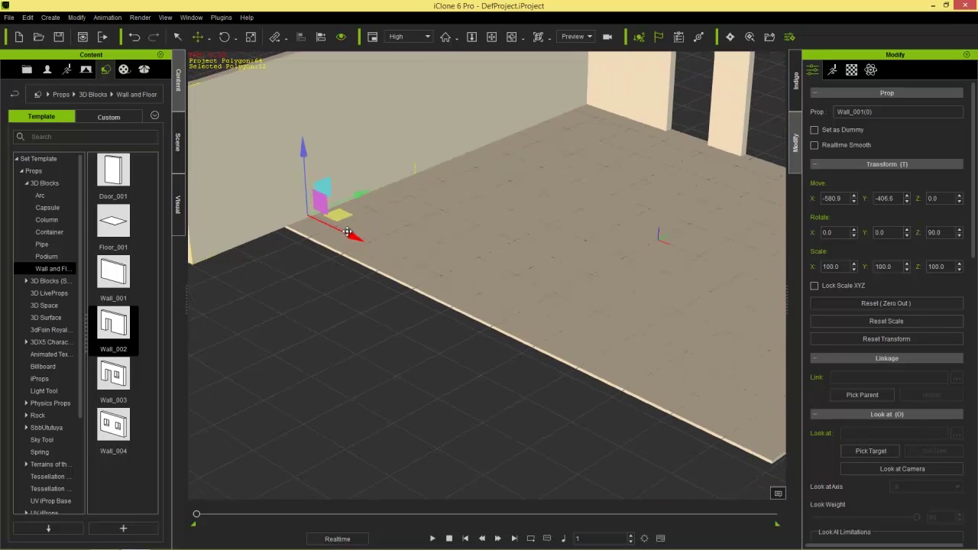
Step: Duplicate the front side-wall section along the X axis to about X 58.7 and set the copy's Z rotation to 0
shift+drag(348, 232, 594, 359)
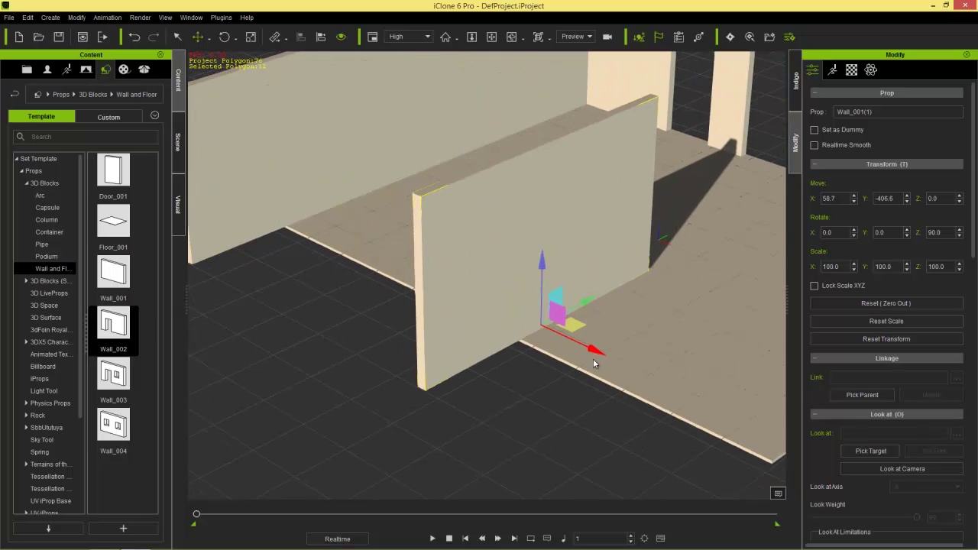
middle_drag(644, 331, 561, 366)
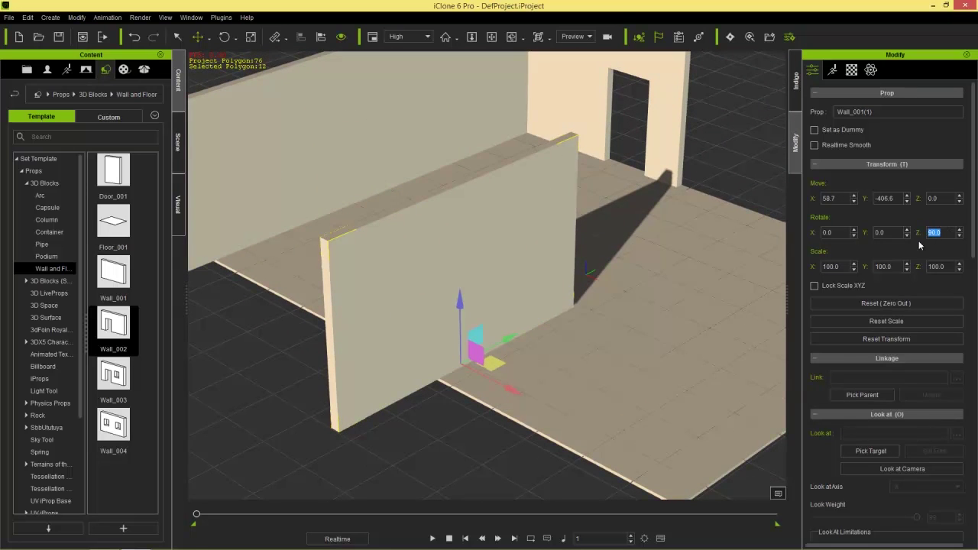
text(0)
key(Return)
Step: Move the copied wall to the floor's far edge beside the doorway wall, at about X 167.9, Y 458.6
right_drag(716, 362, 416, 343)
drag(366, 325, 770, 217)
key(ctrl+z)
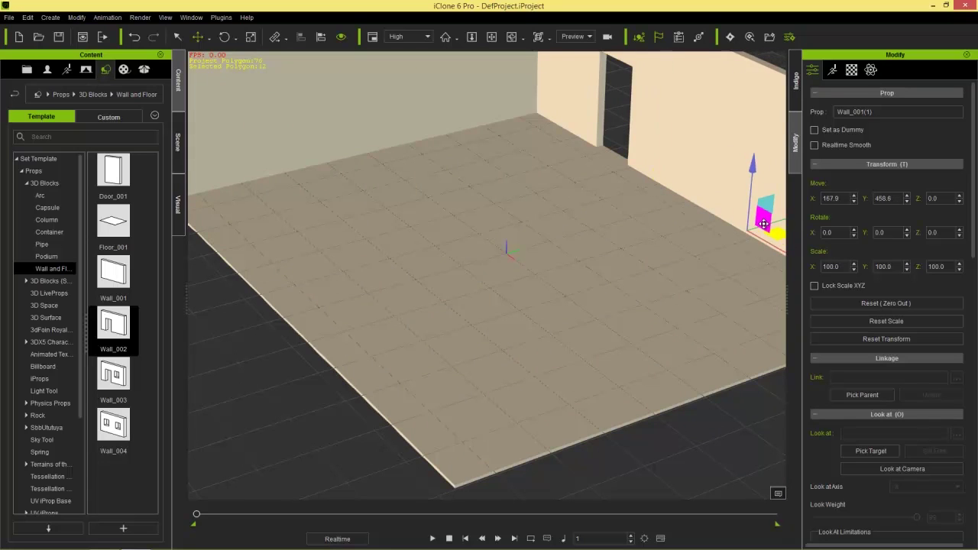
middle_drag(634, 243, 447, 262)
right_drag(447, 262, 626, 308)
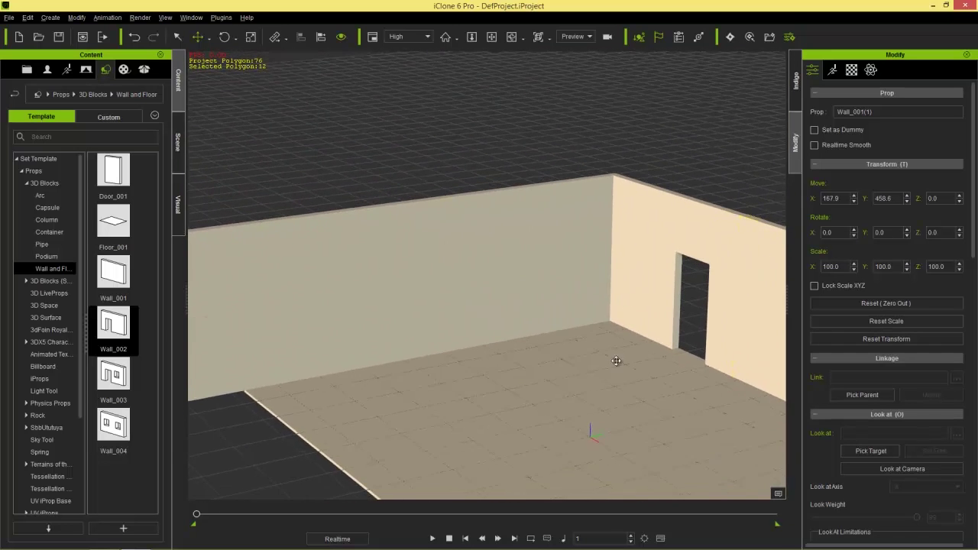
middle_drag(618, 362, 576, 298)
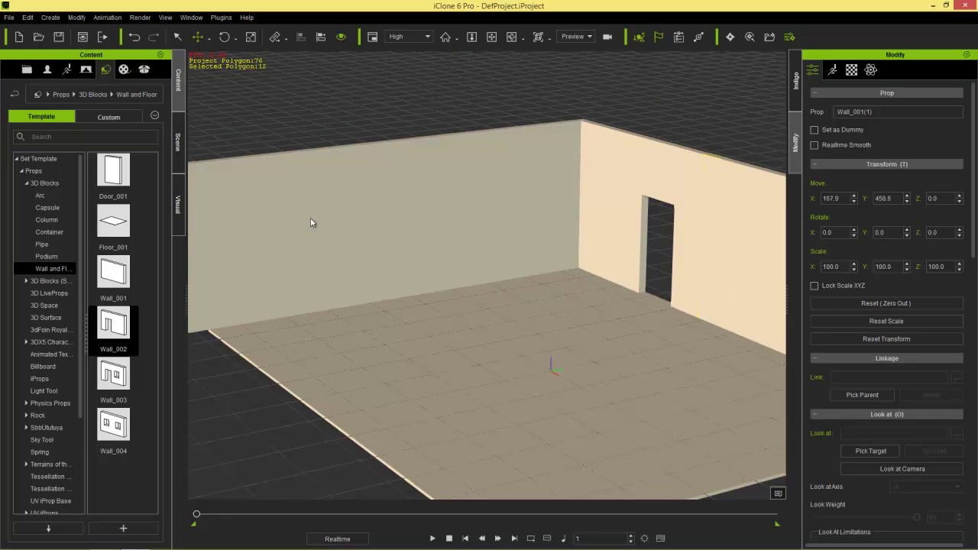
Step: Add Box_002 from the 3D Blocks props and move it to the top of the side wall, at about X -587.2, Z 353.3
click(40, 183)
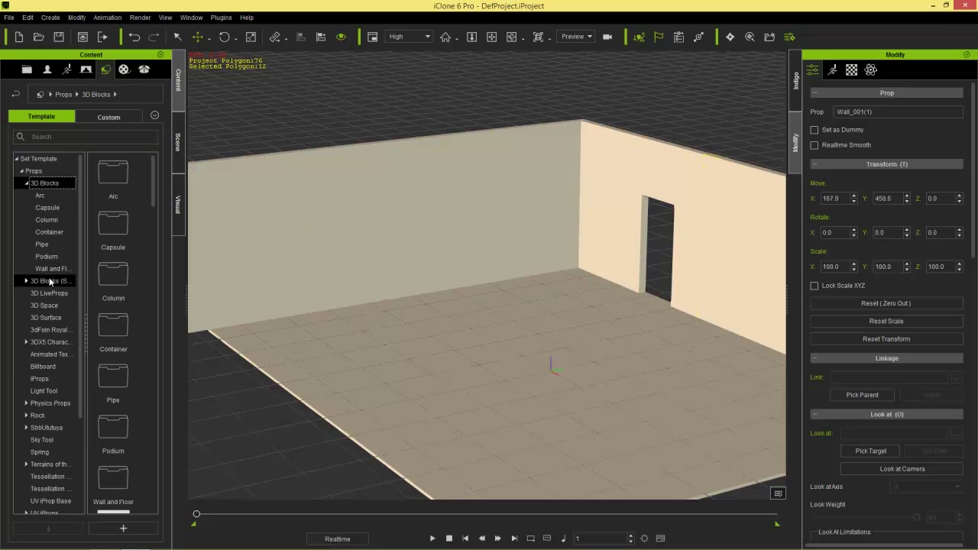
drag(153, 181, 484, 302)
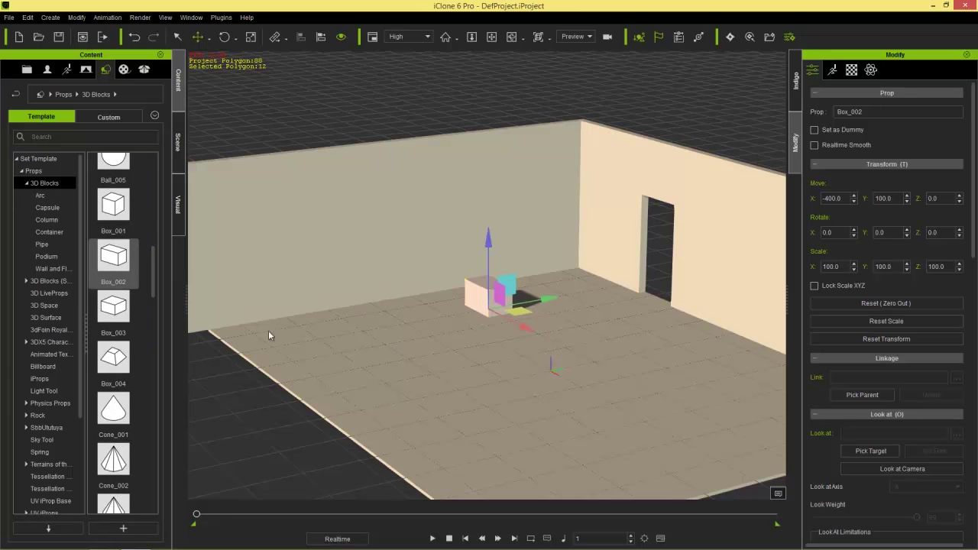
right_drag(268, 335, 386, 367)
scroll(432, 336, up, 5)
middle_drag(373, 154, 382, 331)
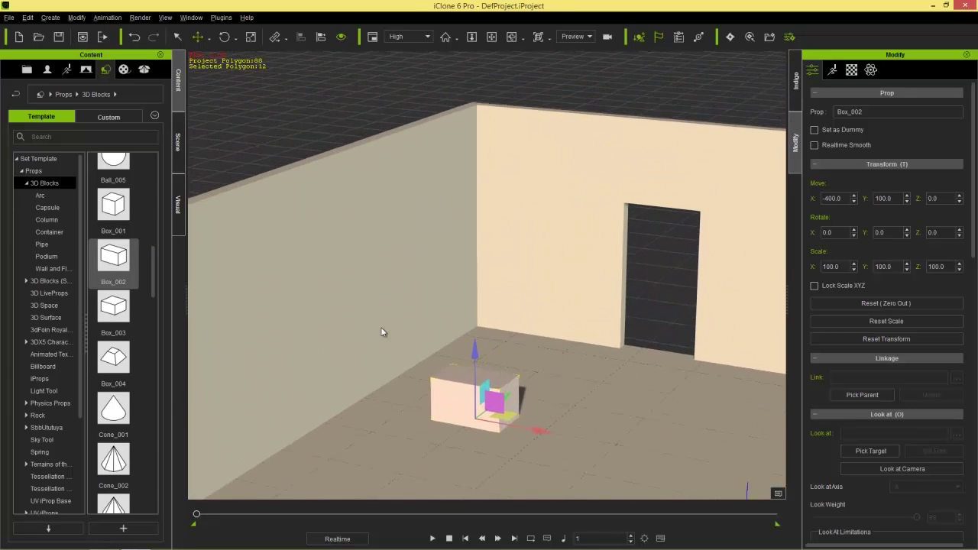
right_drag(383, 331, 452, 336)
drag(497, 403, 350, 140)
right_drag(298, 237, 382, 317)
Step: Scale Box_002 to about 82.6 on X and 60.8 on Z, and shift it along X to about -554.1
key(r)
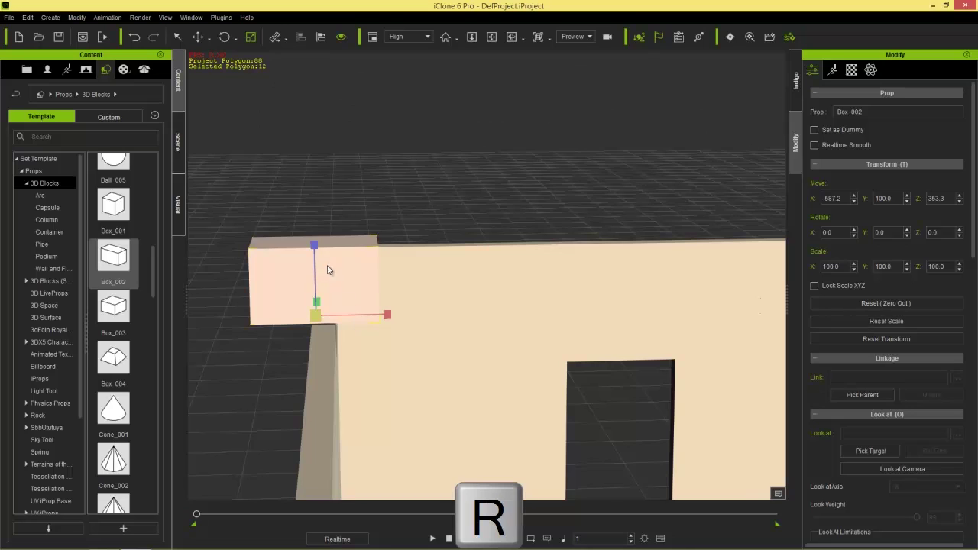
drag(316, 245, 321, 302)
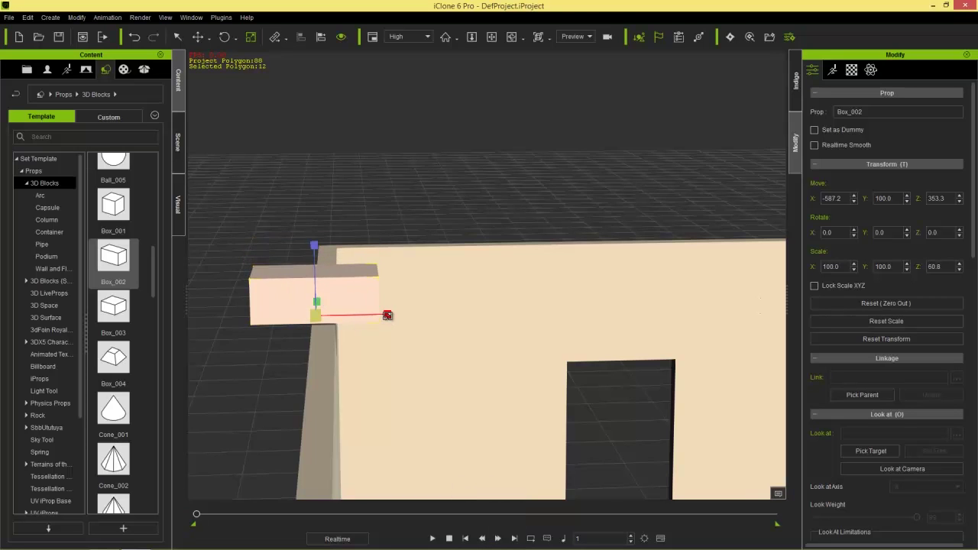
drag(387, 315, 371, 321)
key(w)
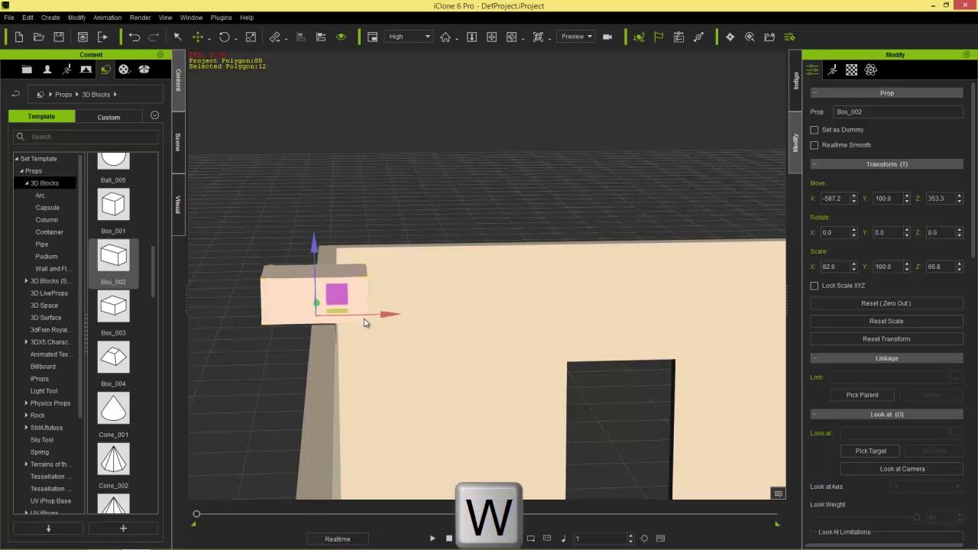
drag(382, 315, 424, 327)
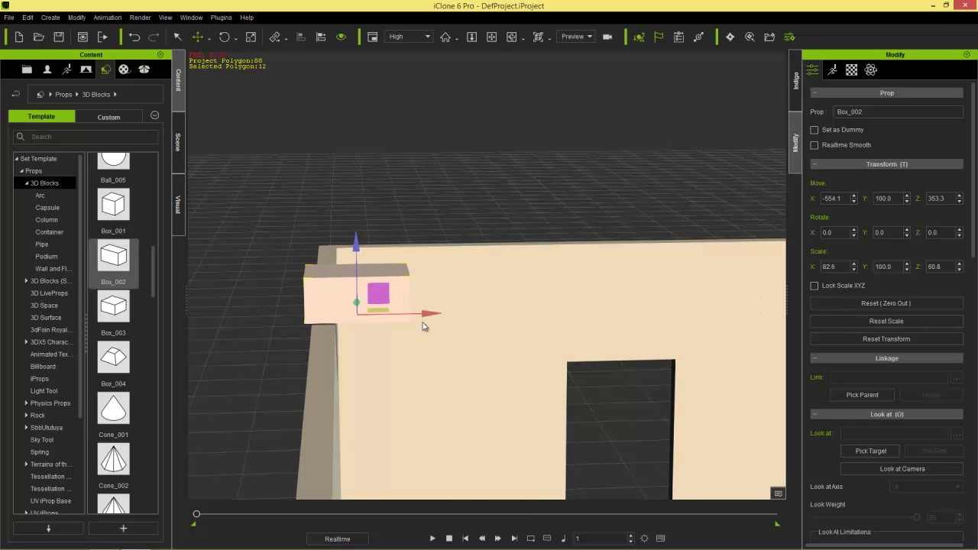
Step: Stretch Box_002 along the Y axis to a scale of about 2018.4 to form a long beam
right_drag(504, 334, 521, 248)
key(r)
drag(578, 169, 895, 31)
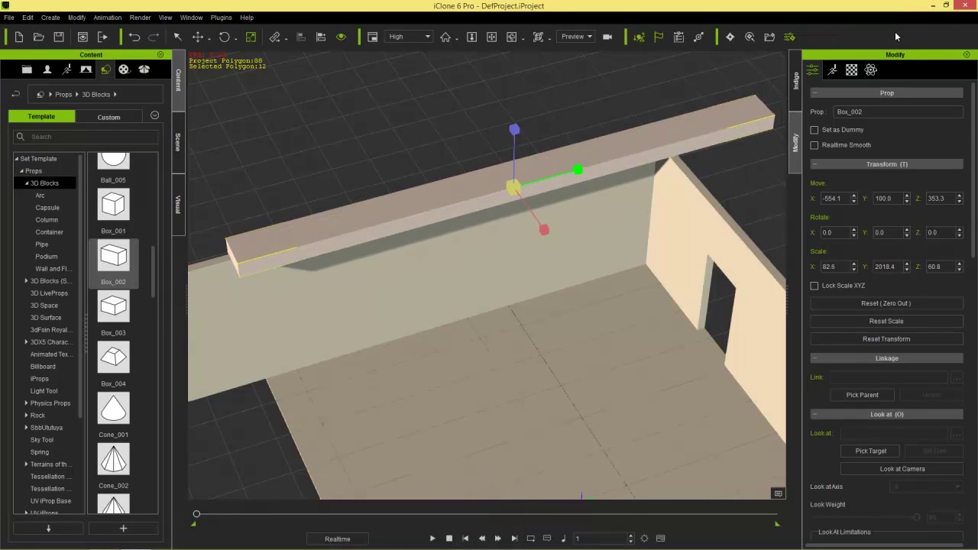
Step: Position the beam along the top of the side wall, at about X -548.8, Y -135.6, Z 351.2
key(w)
right_drag(459, 288, 531, 157)
drag(526, 165, 460, 184)
right_drag(535, 193, 428, 202)
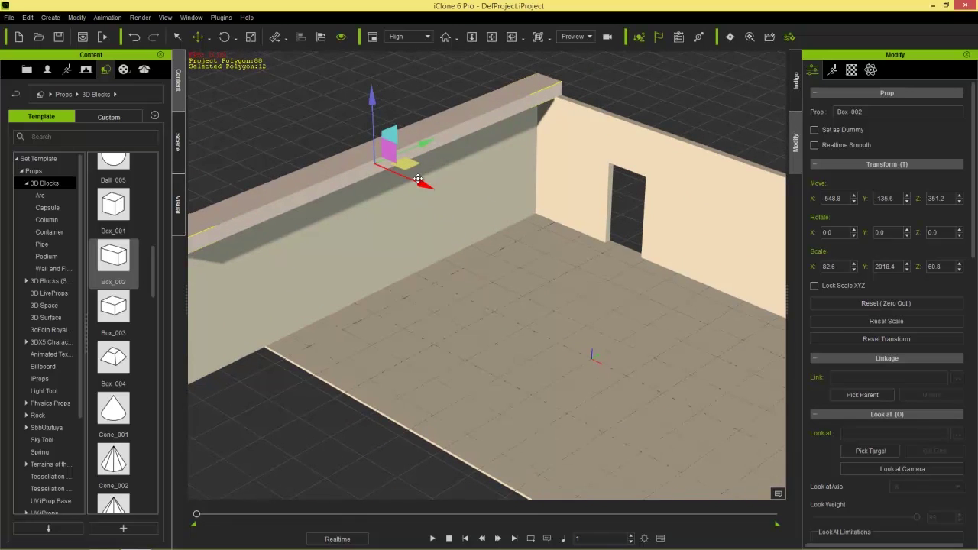
Step: Duplicate the beam along the X axis to about X -164.8 and rotate the copy to 90 degrees about Z
ctrl+drag(439, 195, 553, 253)
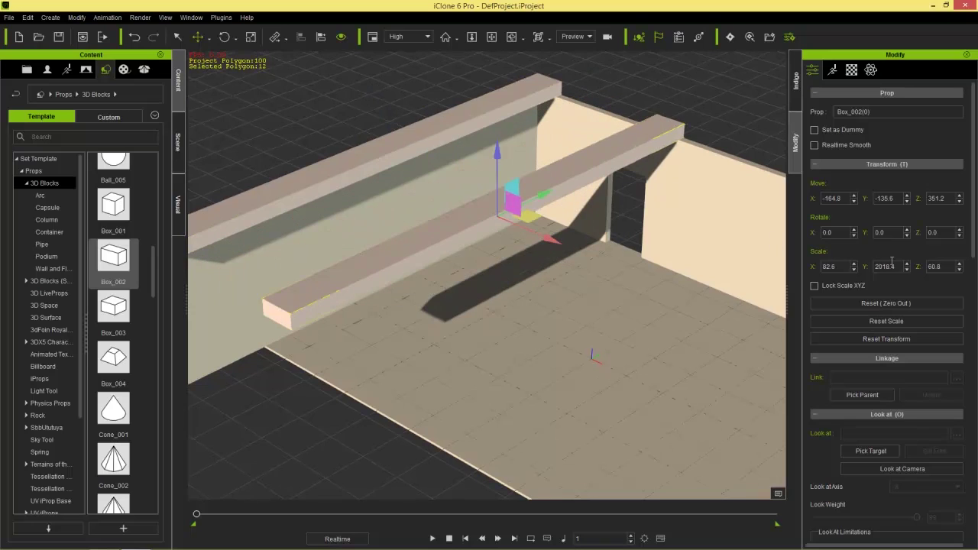
text(90)
key(Return)
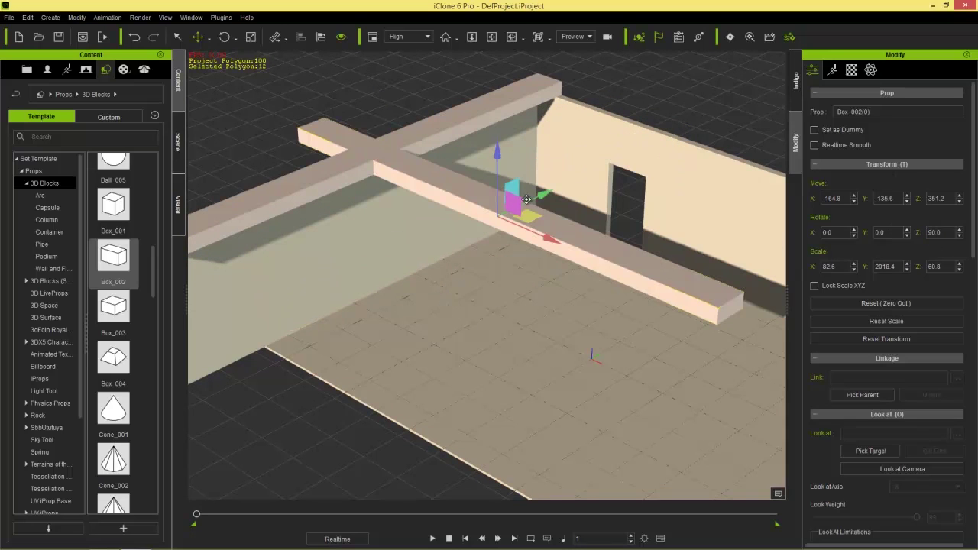
Step: Move the rotated beam onto the top of the doorway wall so the beams meet at the corner, at about X 13.4, Y 426.6
drag(531, 208, 739, 156)
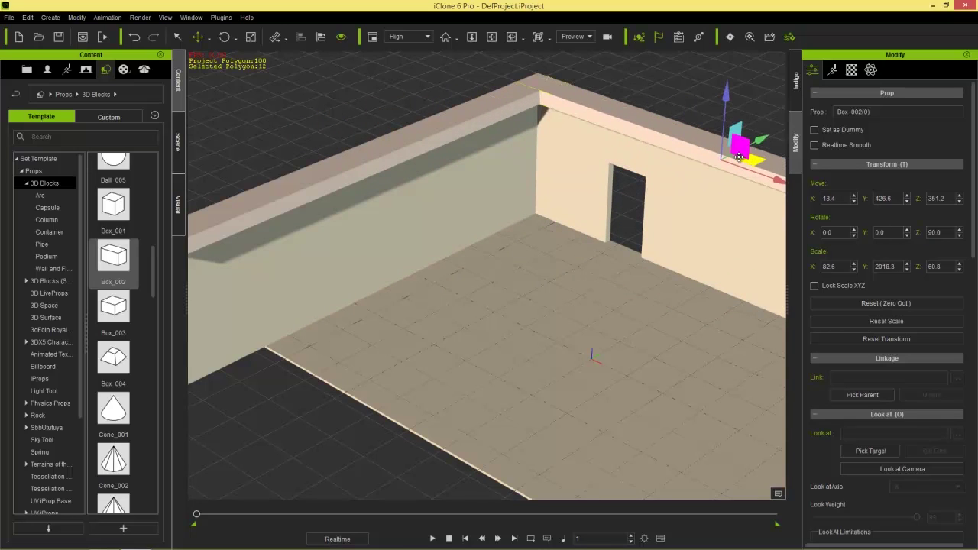
middle_drag(609, 233, 542, 311)
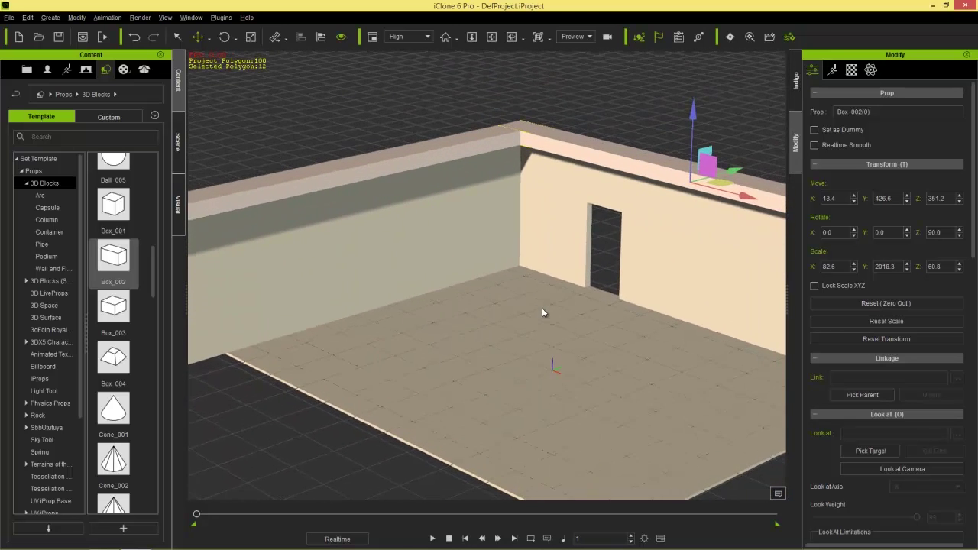
Step: Add the two-window Wall_004 prop and raise it above the doorway wall's beam, at about X -298.5, Y 376.3, Z 351.2
click(53, 269)
double_click(116, 420)
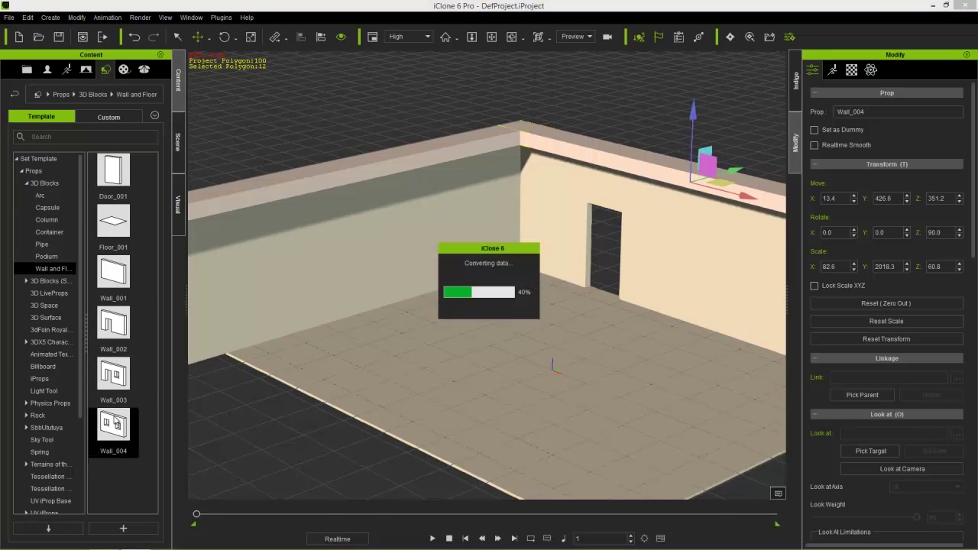
right_drag(403, 406, 411, 370)
middle_drag(411, 370, 373, 348)
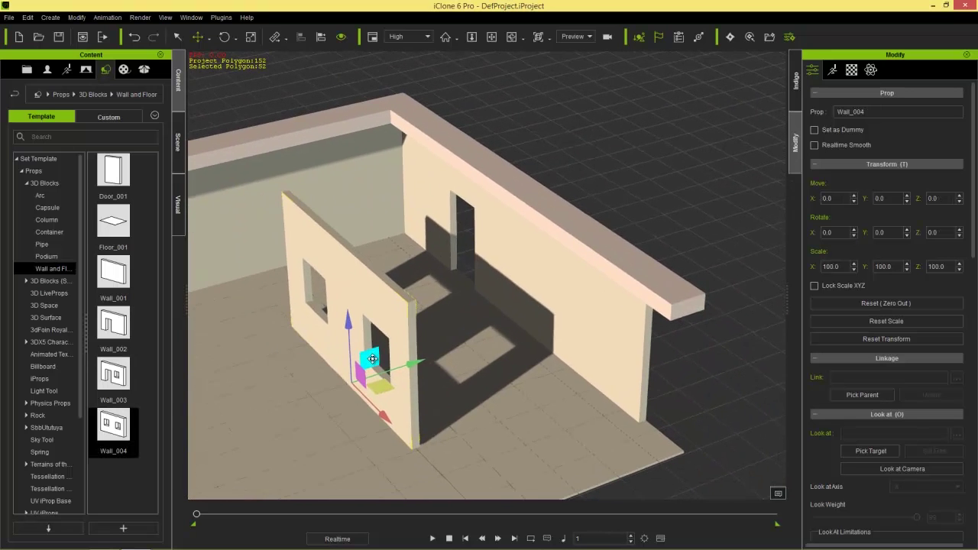
drag(372, 358, 497, 135)
scroll(376, 291, up, 3)
scroll(376, 291, down, 5)
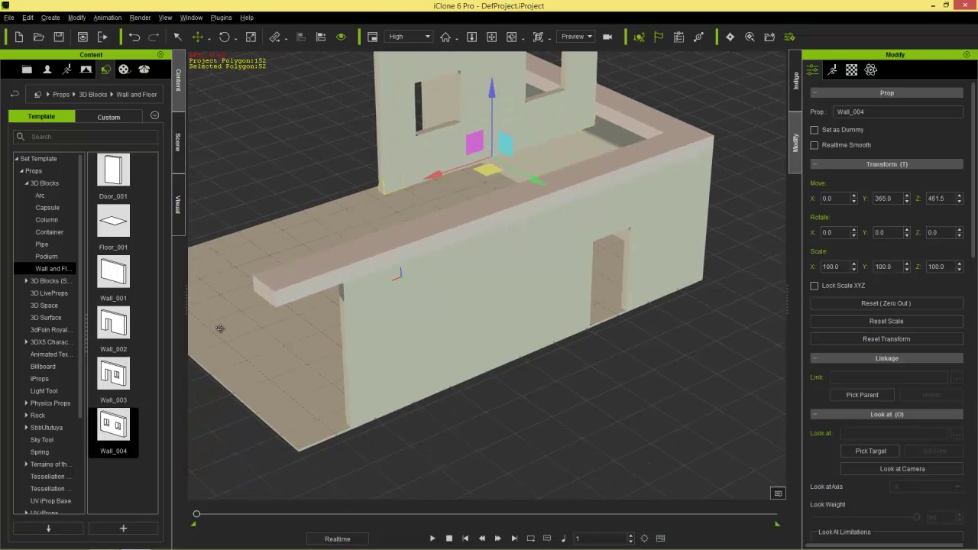
scroll(598, 155, up, 4)
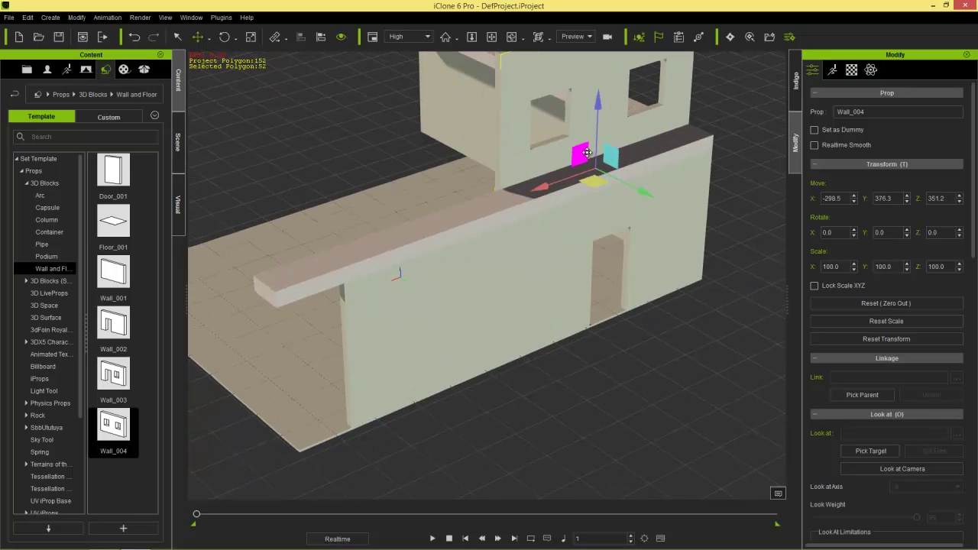
Step: Align Wall_004 with the outer face of the doorway wall below, at about Y 458.6, Z 387.5
right_drag(583, 151, 567, 248)
drag(607, 162, 638, 136)
right_drag(638, 136, 539, 198)
drag(658, 129, 689, 147)
right_drag(689, 148, 412, 252)
drag(419, 233, 468, 221)
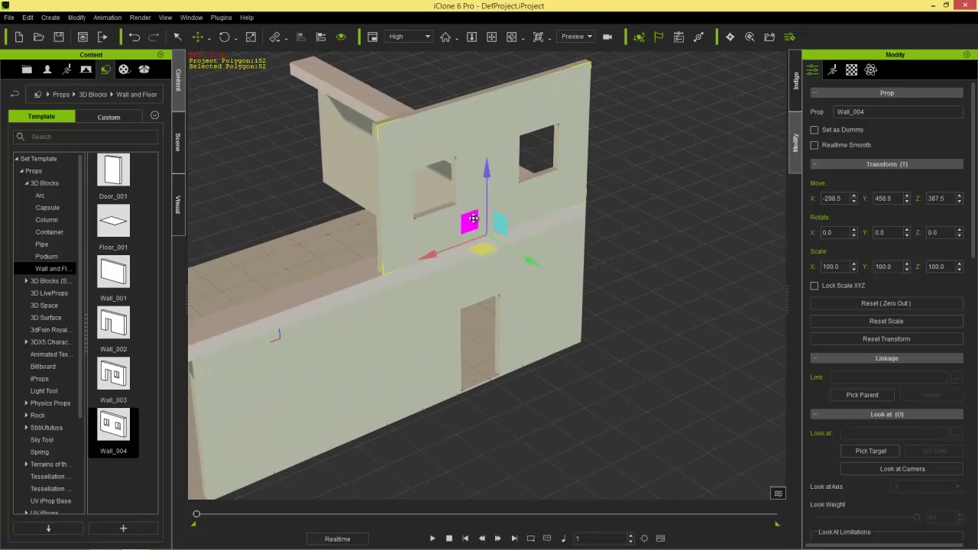
Step: Duplicate Wall_004 along the X axis to extend the upper window wall across the far side
right_drag(473, 222, 670, 251)
middle_drag(544, 312, 471, 252)
scroll(452, 205, down, 3)
scroll(505, 266, up, 3)
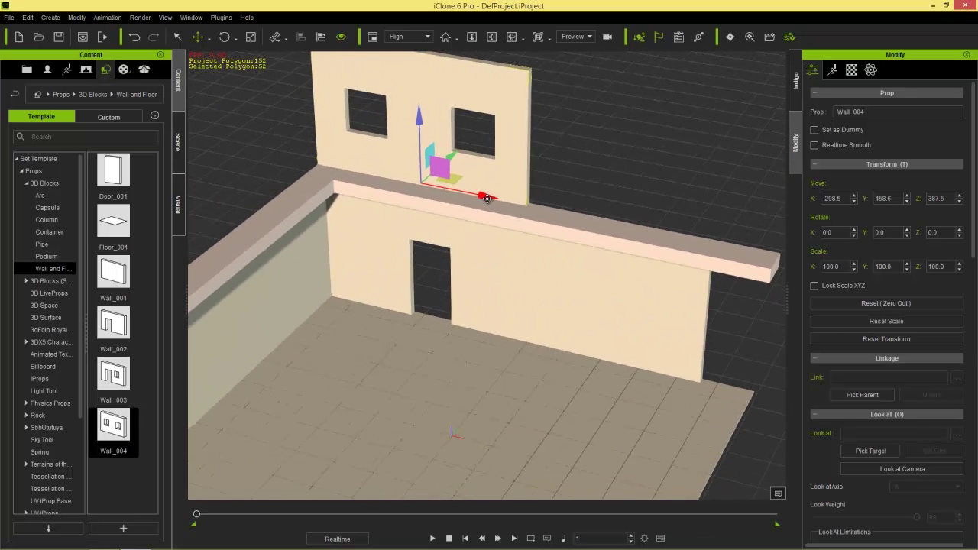
ctrl+drag(484, 197, 711, 195)
Step: Duplicate the corner Wall_004 section into the room, placing the copy at about Y -21.9, Z 351.2
middle_drag(428, 329, 548, 311)
click(551, 156)
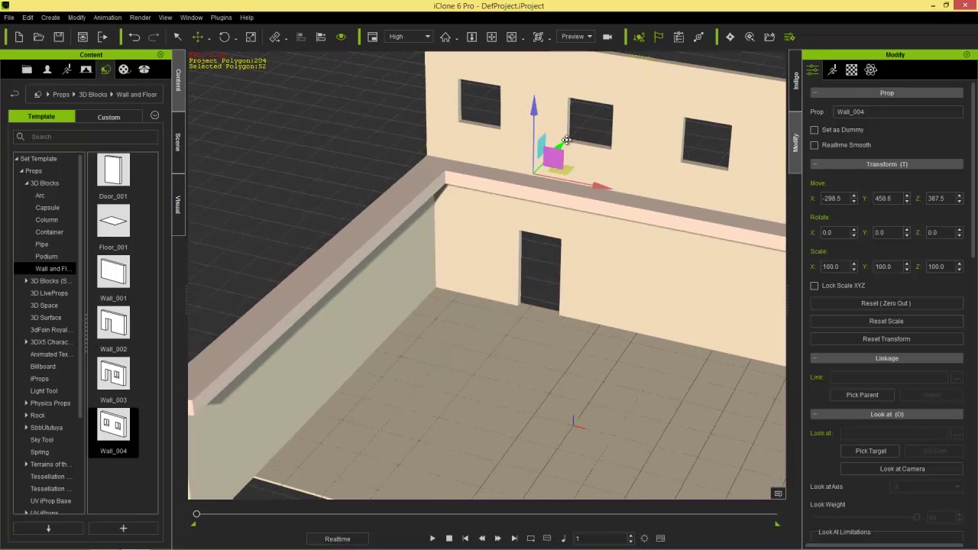
drag(558, 148, 458, 234)
click(493, 145)
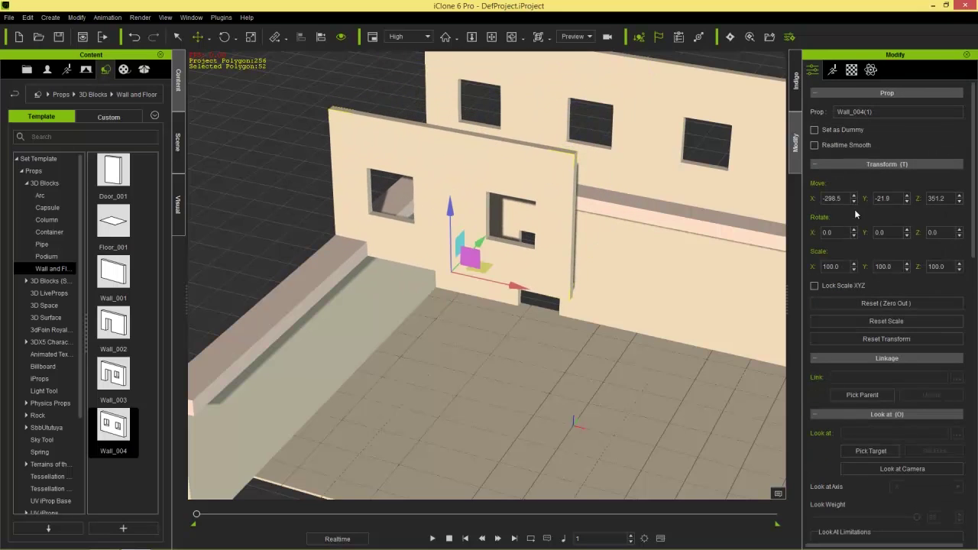
Step: Rotate the new window wall to 90 degrees about Z and place it above the side wall, at about X -580.8, Y 158.0, Z 387.5
text(90)
key(Return)
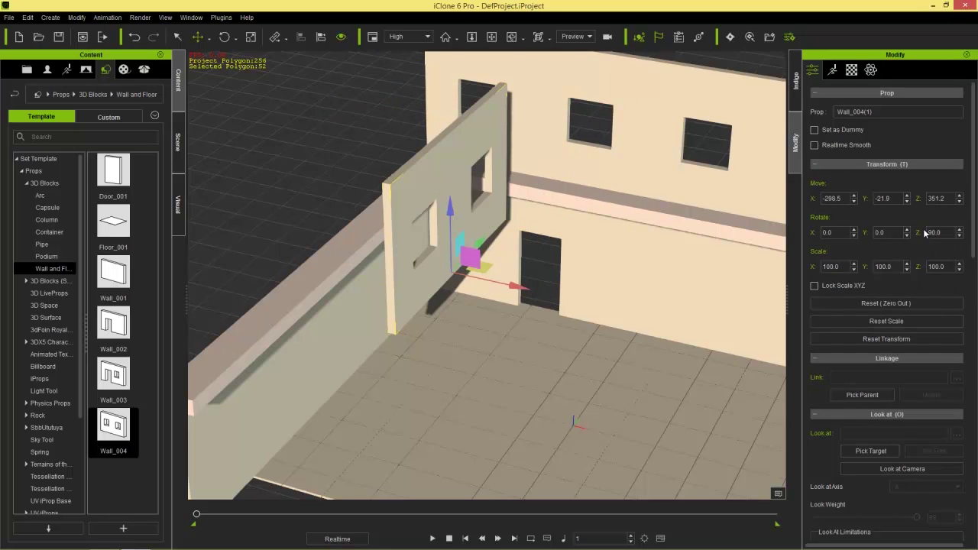
drag(469, 268, 388, 177)
right_drag(382, 255, 551, 217)
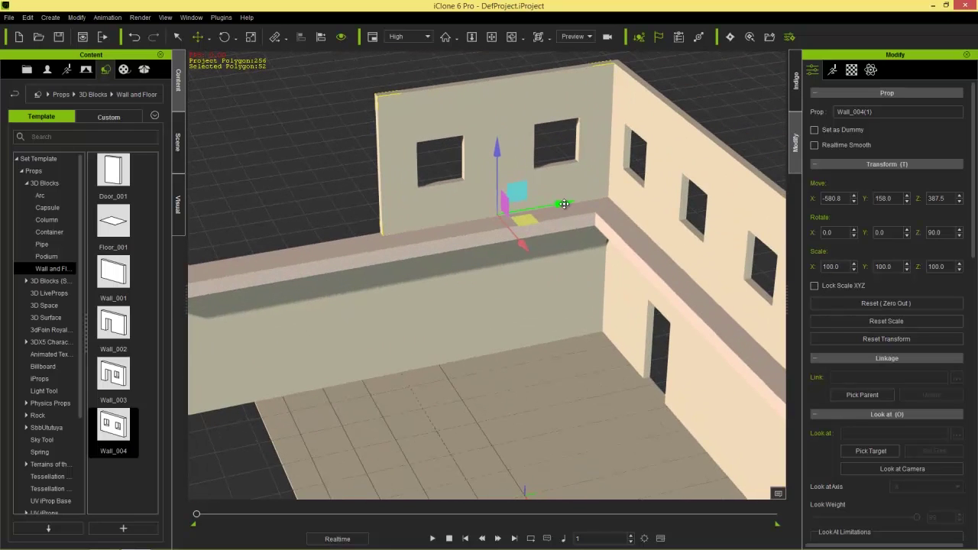
Step: Duplicate the upper side window wall along the Y axis and align the copy at about Y -424.8, Z 387.5
ctrl+drag(547, 204, 340, 193)
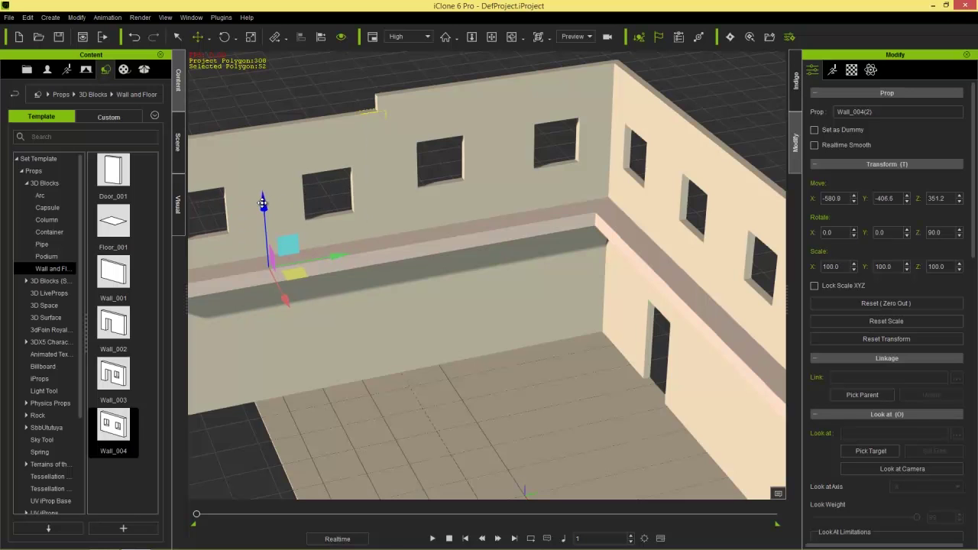
drag(263, 197, 264, 191)
Step: Inspect the two-level room's walls, beams and windows from several angles and distances
right_drag(513, 287, 594, 314)
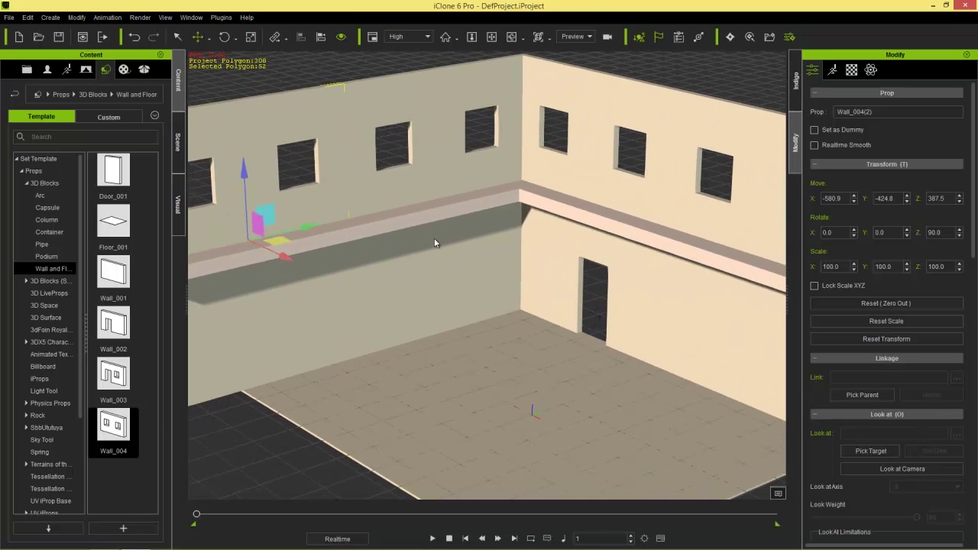
middle_drag(431, 334, 507, 405)
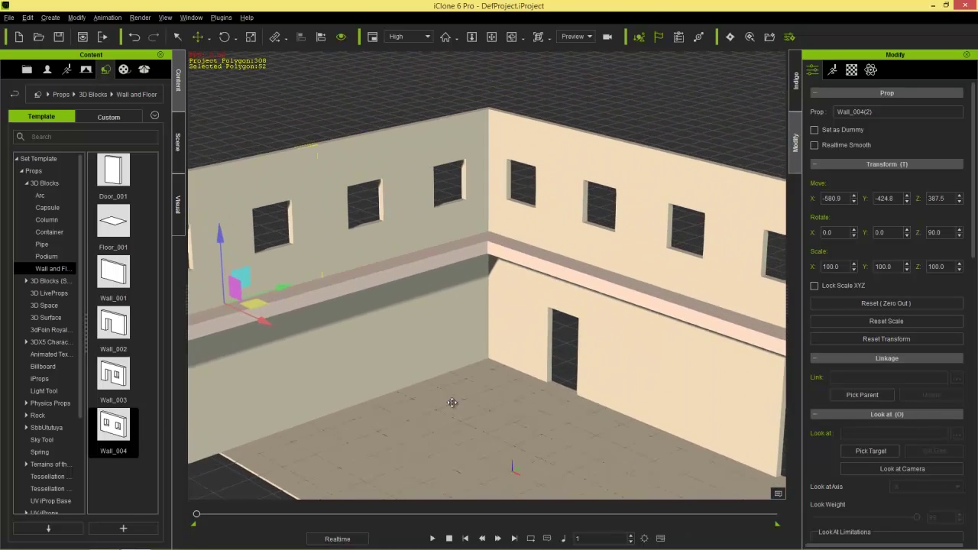
scroll(507, 406, up, 4)
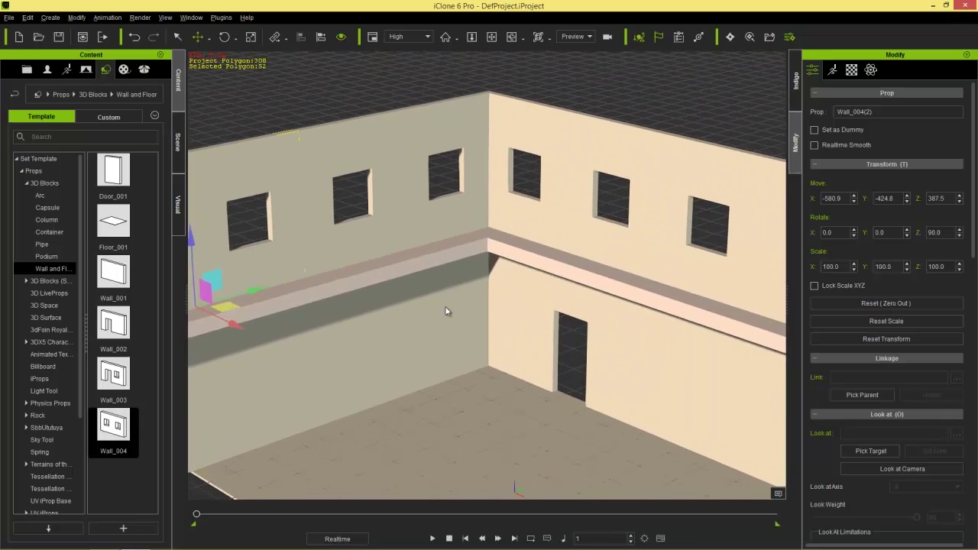
scroll(474, 324, down, 3)
scroll(453, 331, up, 3)
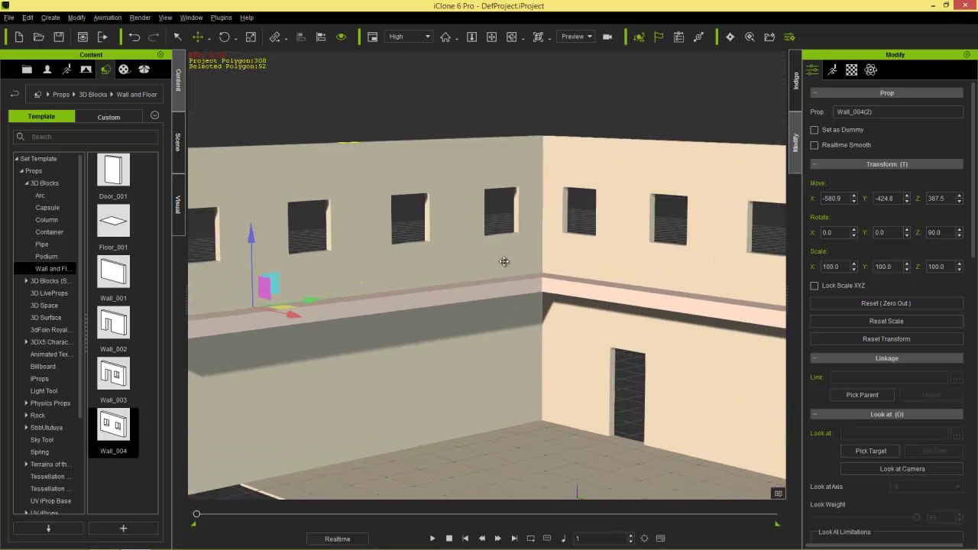
scroll(483, 331, down, 3)
middle_drag(483, 344, 468, 367)
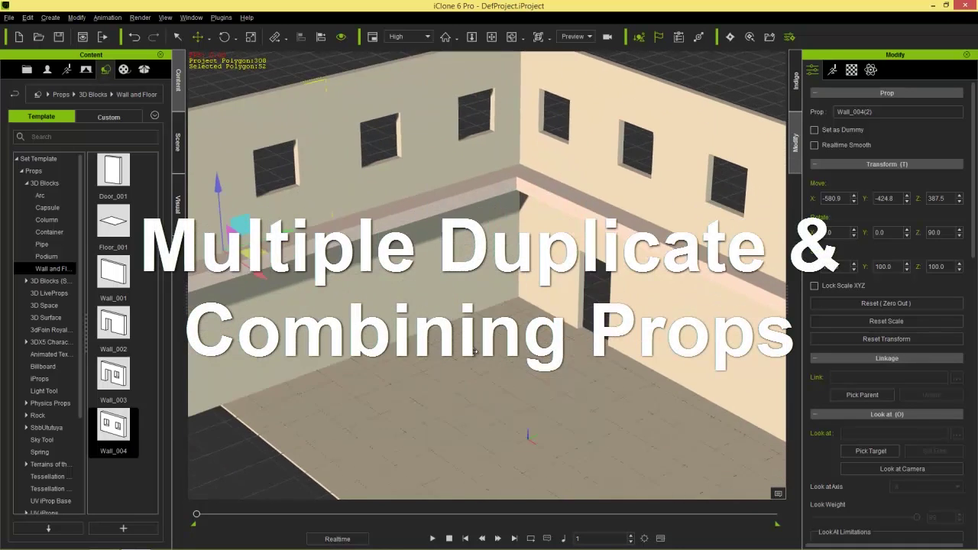
scroll(468, 366, up, 3)
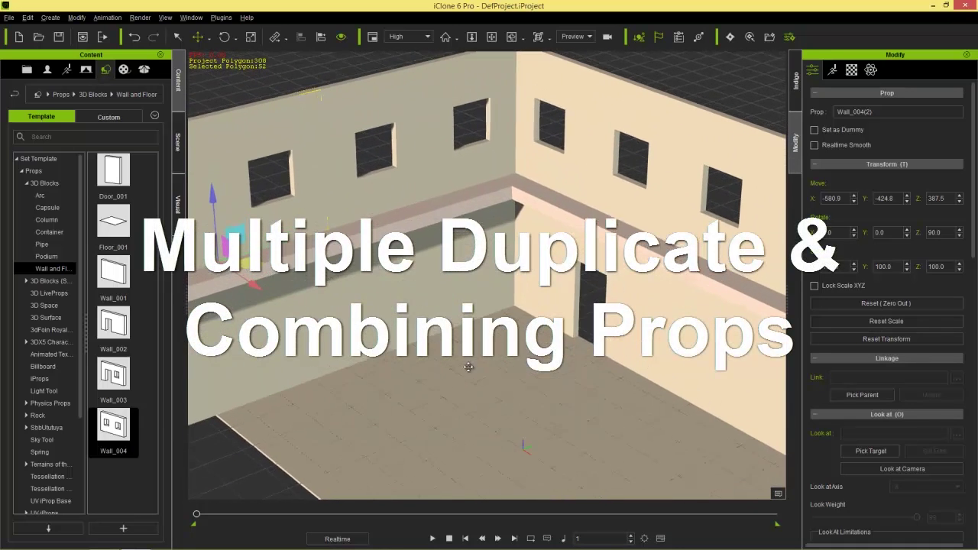
Step: Add the Roof_b prop from Tessellation Props and raise it onto the back wall, at about X -28.4, Y 447.0, Z 747.3
click(28, 186)
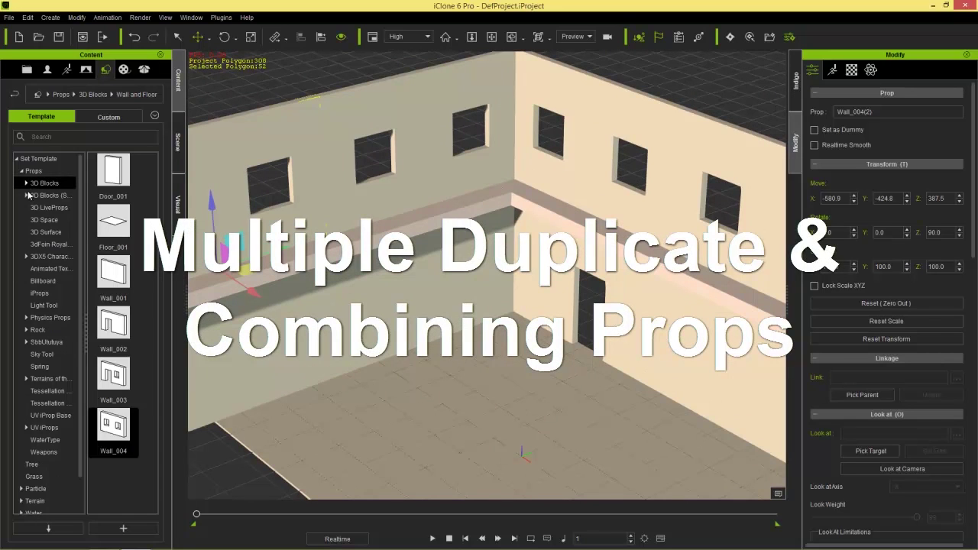
click(51, 391)
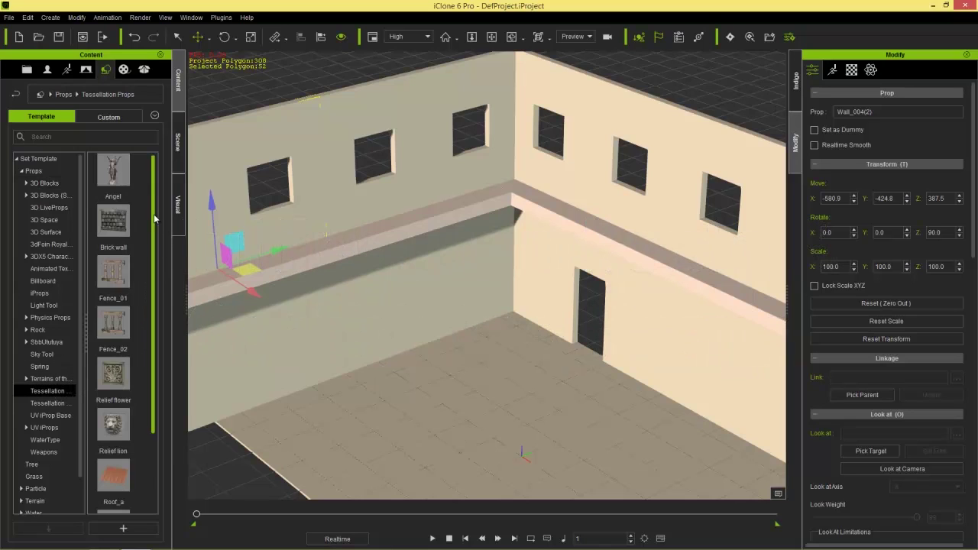
scroll(156, 290, down, 2)
drag(110, 435, 527, 462)
right_drag(613, 443, 527, 413)
drag(436, 400, 623, 35)
right_drag(673, 114, 748, 248)
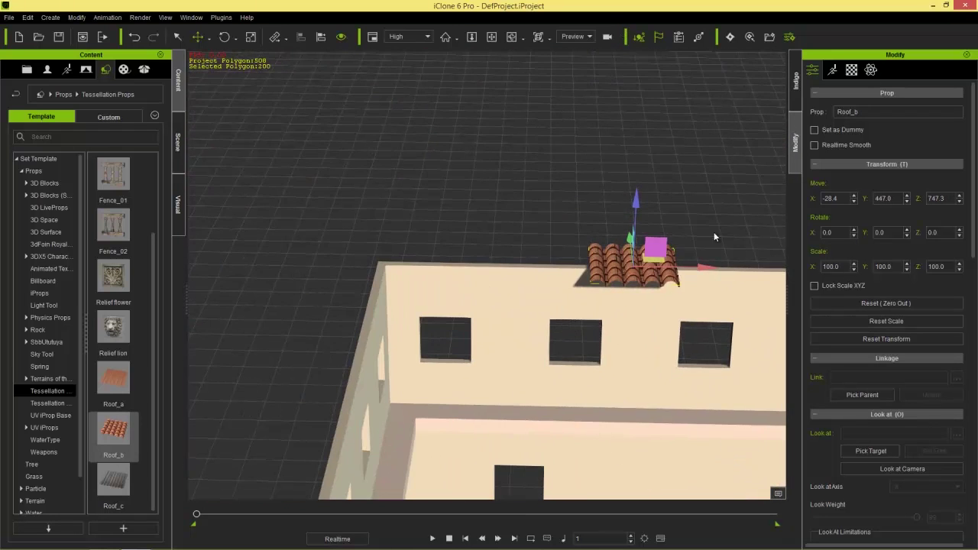
Step: Slide the roof piece to the wall corner at about X -458.3, Z 740.6 and rotate it 30 degrees about X
drag(654, 248, 456, 244)
right_drag(457, 246, 512, 310)
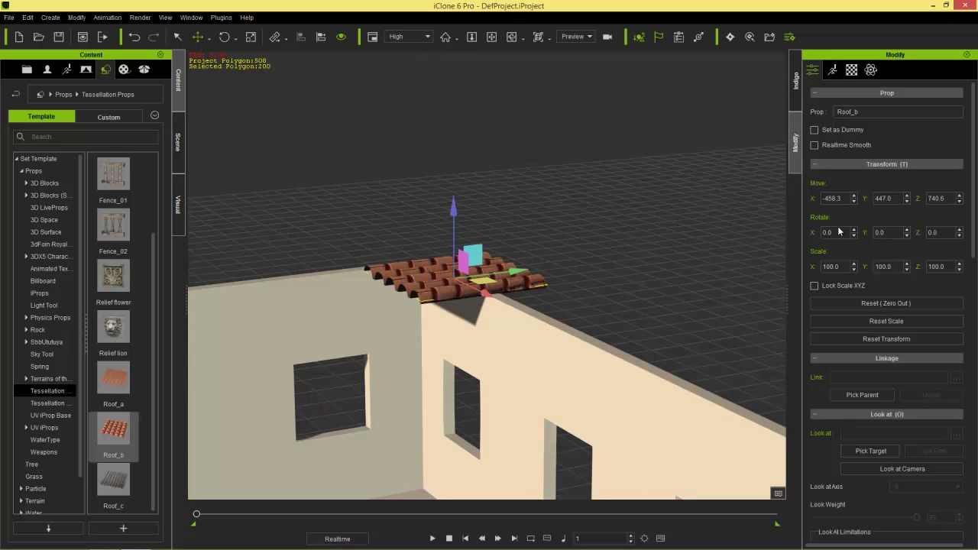
text(30)
key(Return)
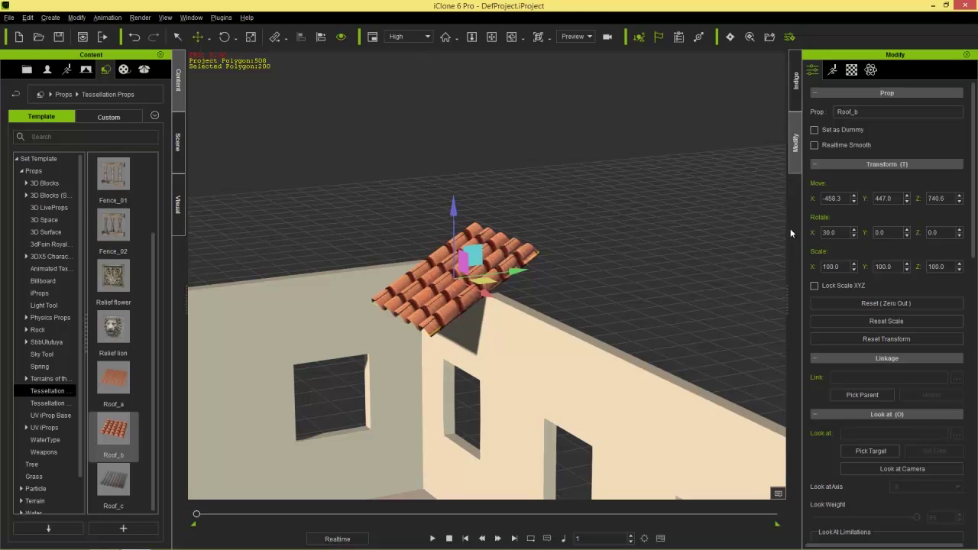
Step: Fine-tune the tilted roof piece on the back wall's corner, to about X -475.3, Y 447.0, Z 743.9
right_drag(474, 321, 585, 348)
drag(482, 357, 458, 259)
right_drag(459, 261, 470, 408)
drag(512, 276, 517, 277)
right_drag(504, 368, 506, 334)
Step: Multi-duplicate the roof piece six times along the back wall, keeping a spatial offset of 1.00
click(27, 17)
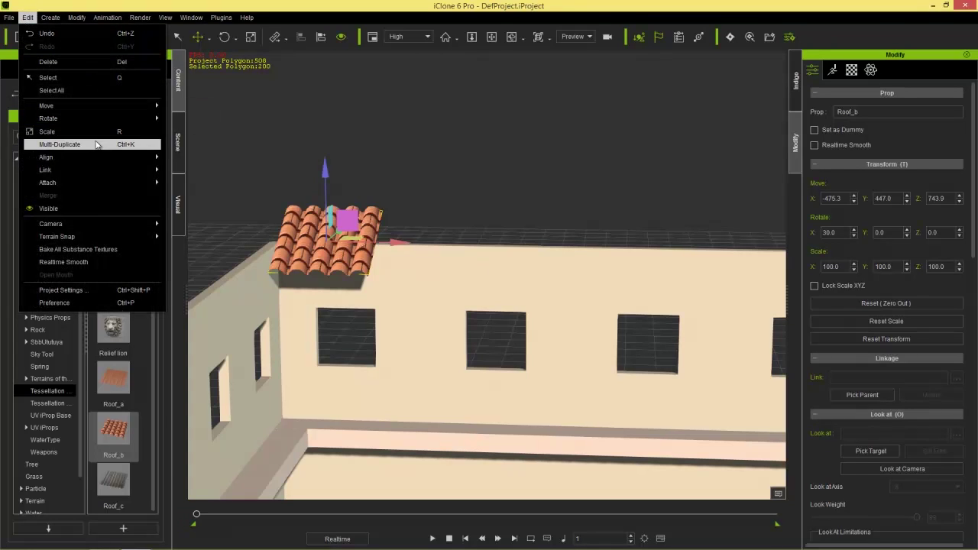
click(59, 144)
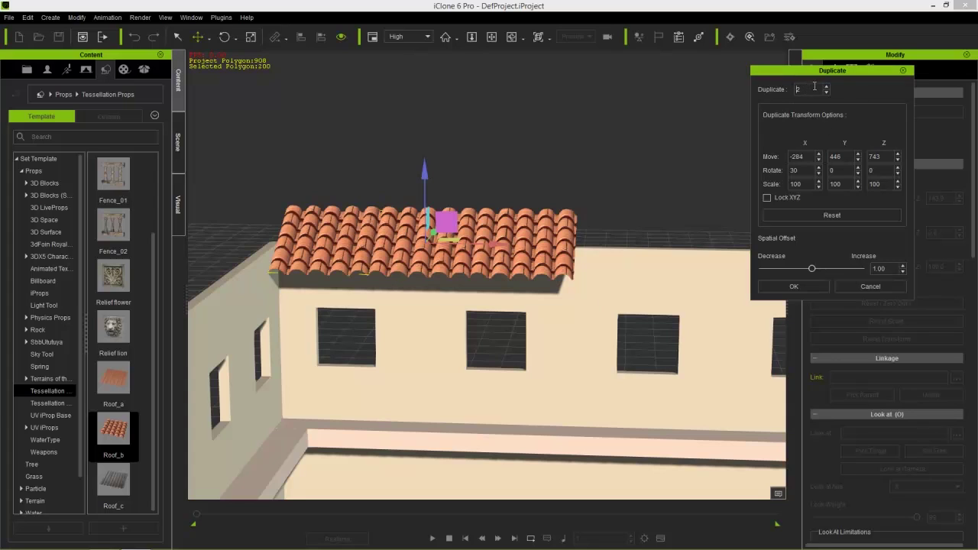
key(Return)
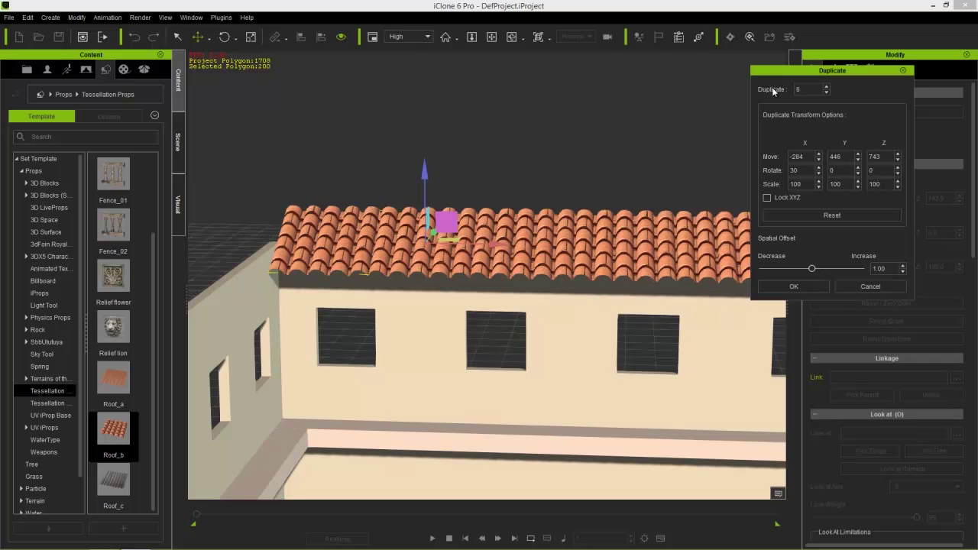
drag(800, 70, 398, 232)
scroll(708, 371, down, 2)
middle_drag(727, 336, 635, 318)
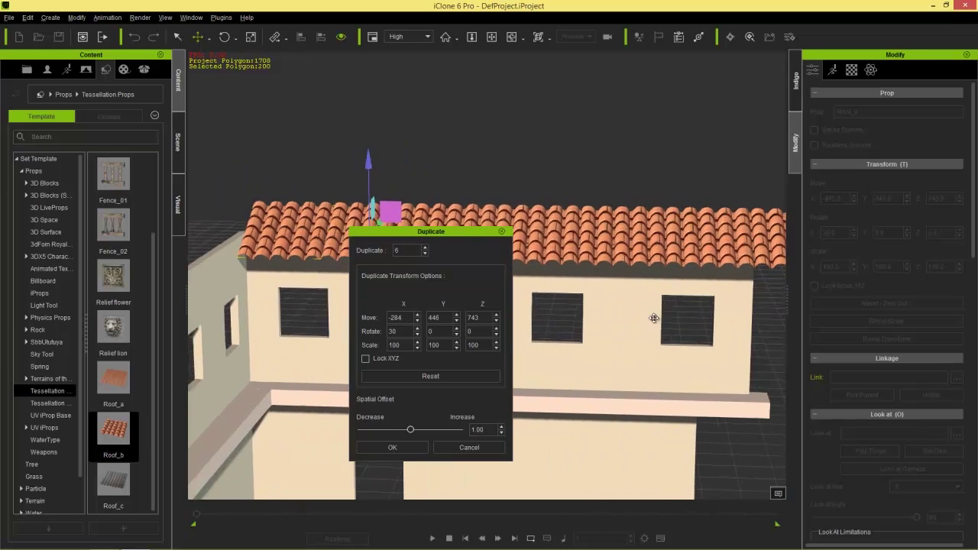
middle_drag(595, 309, 718, 242)
middle_drag(552, 192, 485, 405)
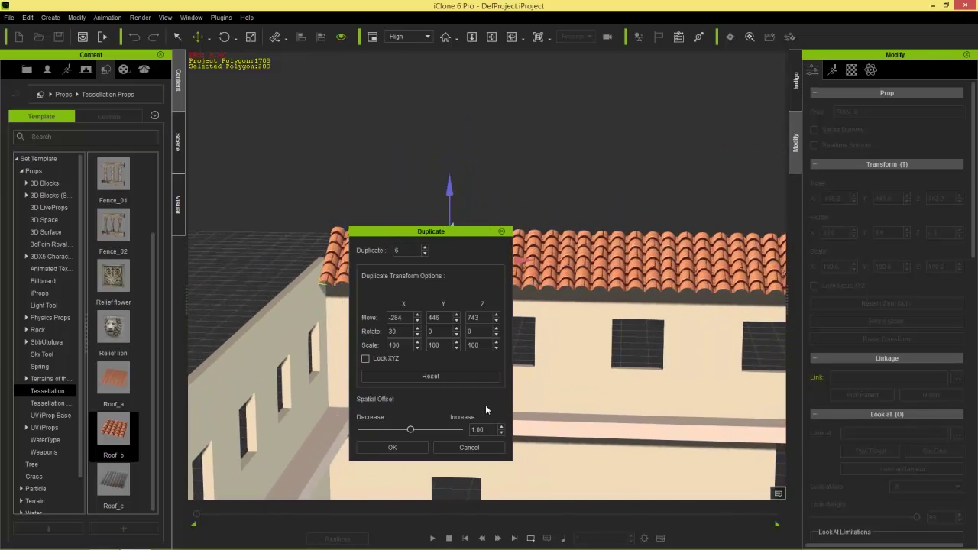
click(392, 447)
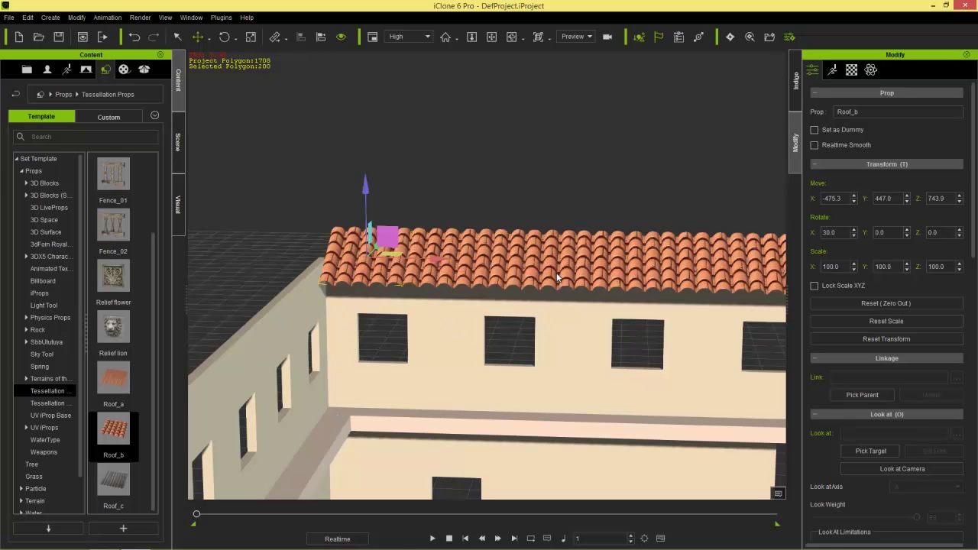
Step: Show the scene's object list with full prop names and examine the duplicated Roof_b entries
click(180, 138)
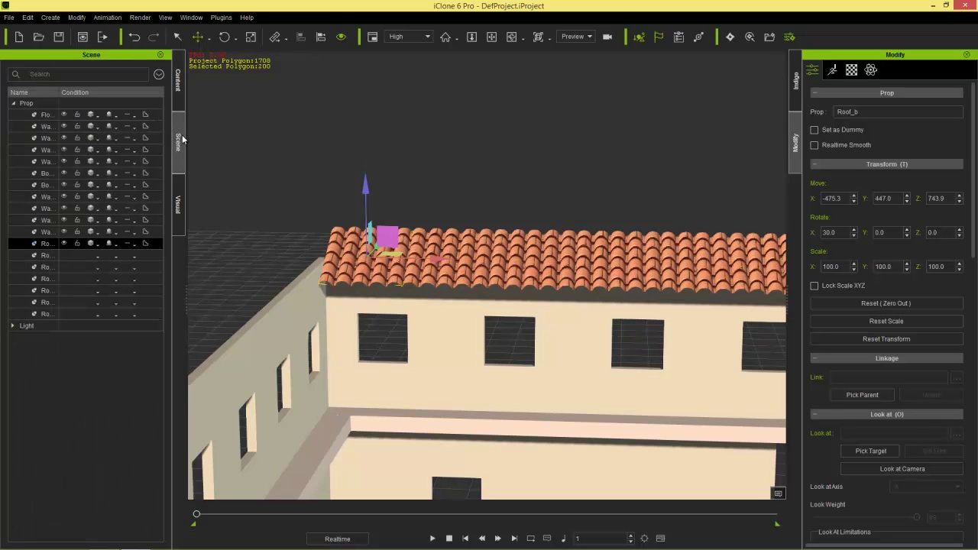
drag(59, 91, 112, 87)
click(74, 256)
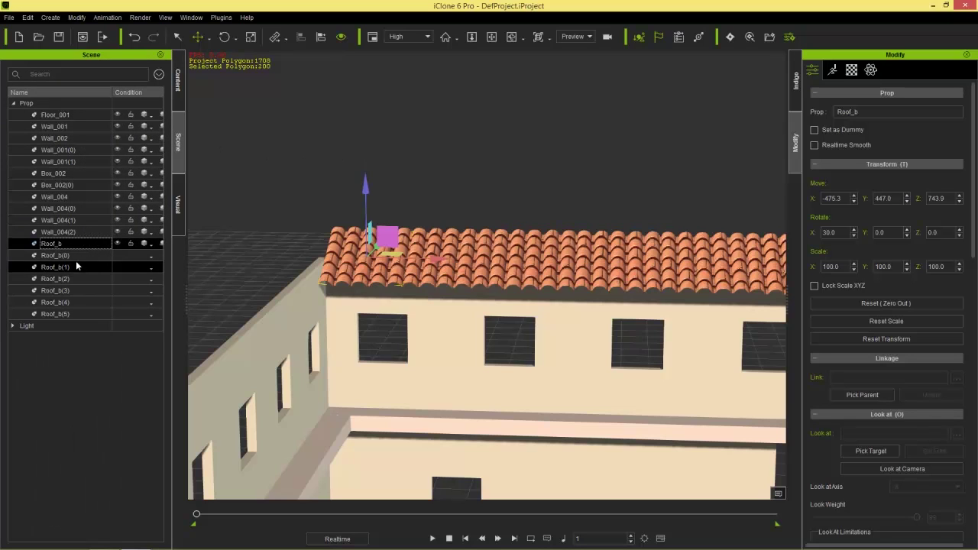
click(74, 265)
click(74, 279)
click(74, 289)
click(74, 278)
click(74, 266)
click(73, 256)
click(73, 244)
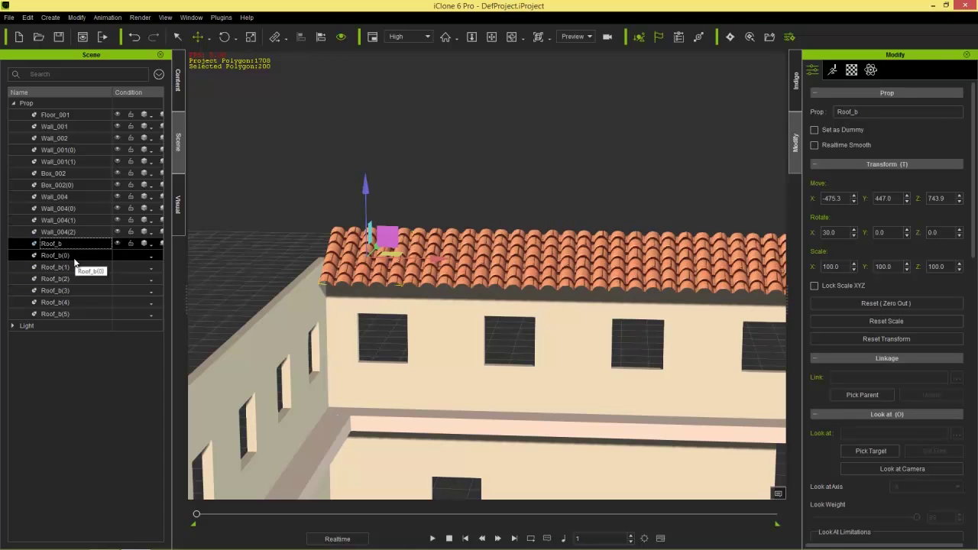
Step: Attach Roof_b(0) through Roof_b(5) to Roof_b as their parent, and select the collapsed Roof_b group
click(73, 257)
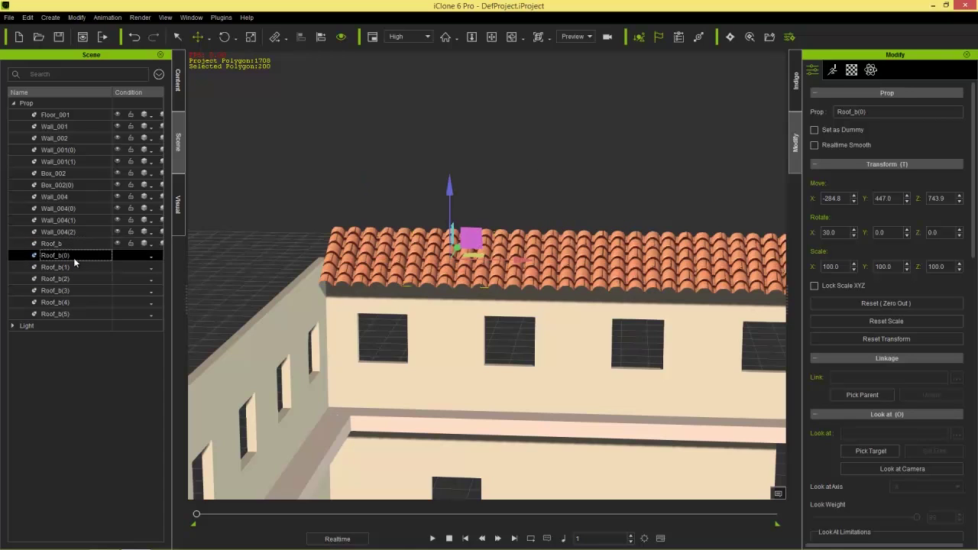
shift+click(65, 311)
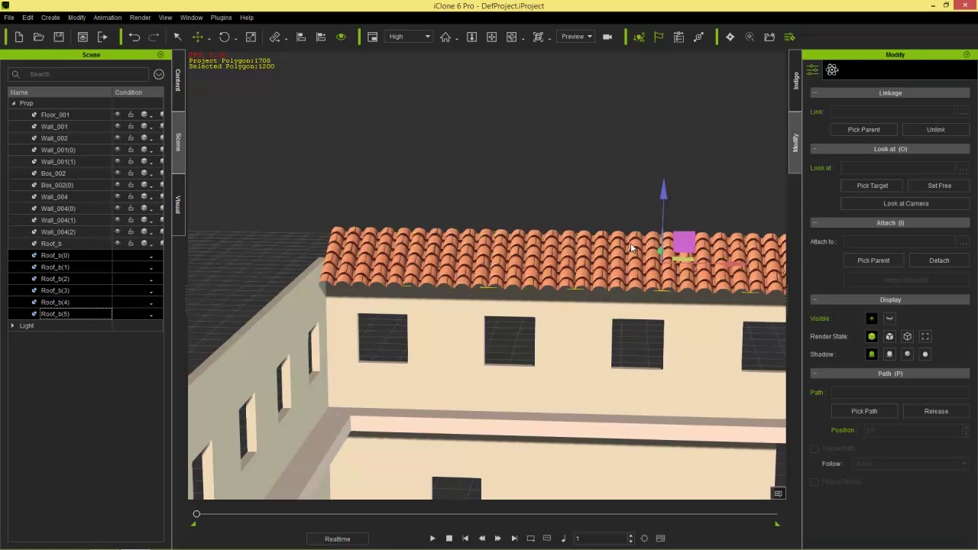
click(878, 260)
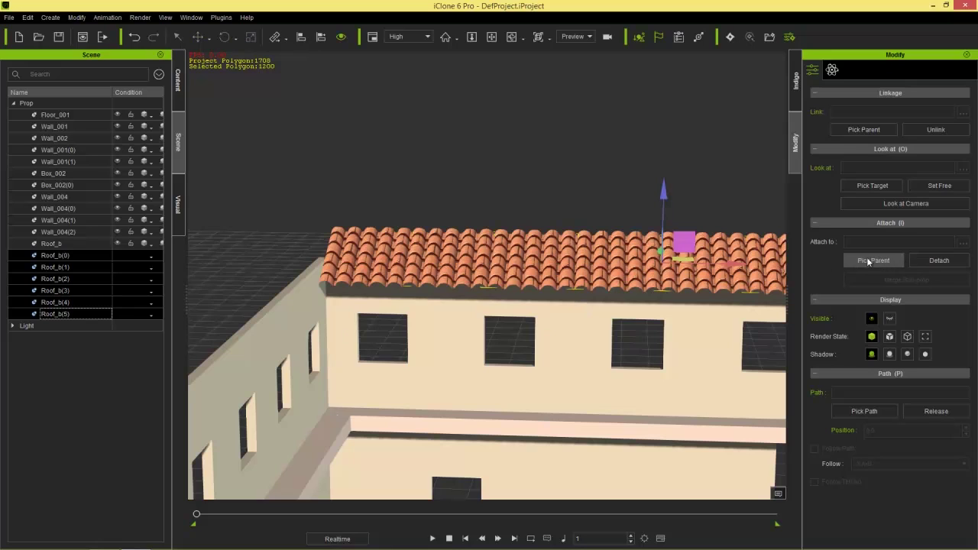
click(61, 244)
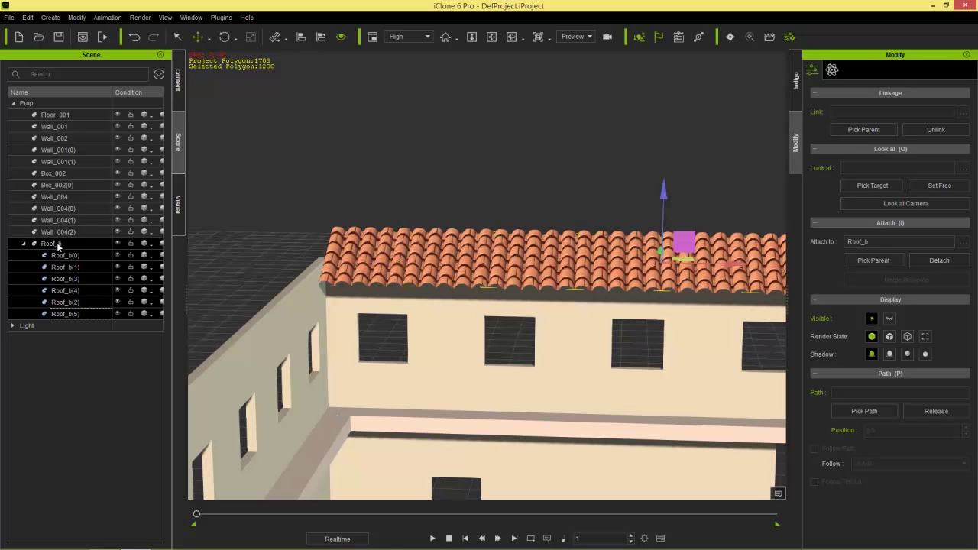
click(23, 244)
click(48, 246)
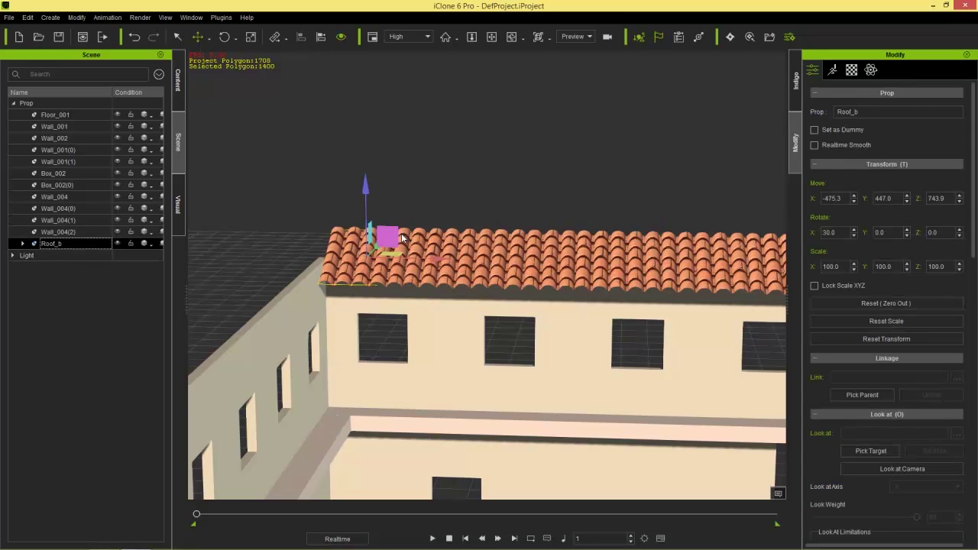
Step: Try moving the combined roof as one object, and undo the move
drag(403, 238, 400, 135)
key(ctrl+z)
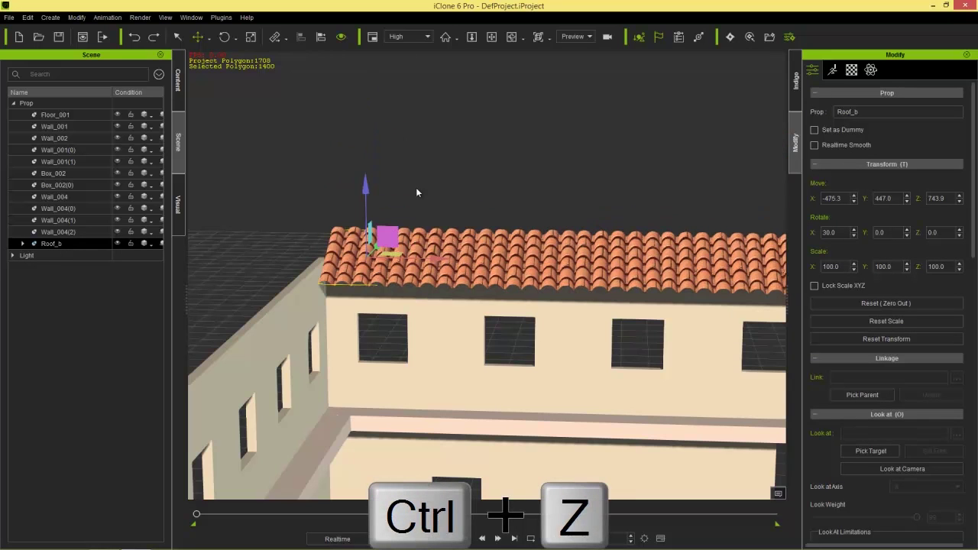
Step: Duplicate the combined roof along the Y axis to about Y -215.3 and rotate the copy to 90 degrees about Z
right_drag(478, 129, 489, 301)
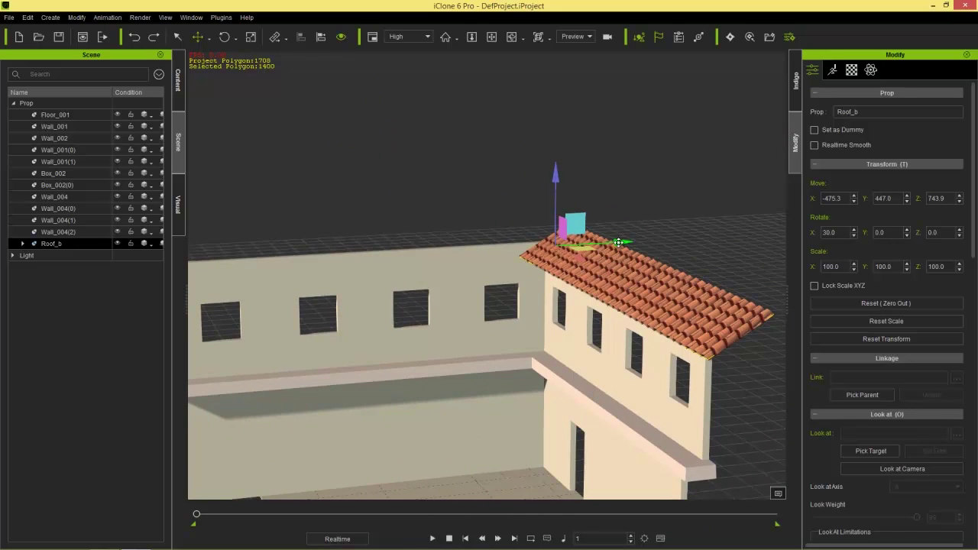
ctrl+drag(618, 242, 399, 274)
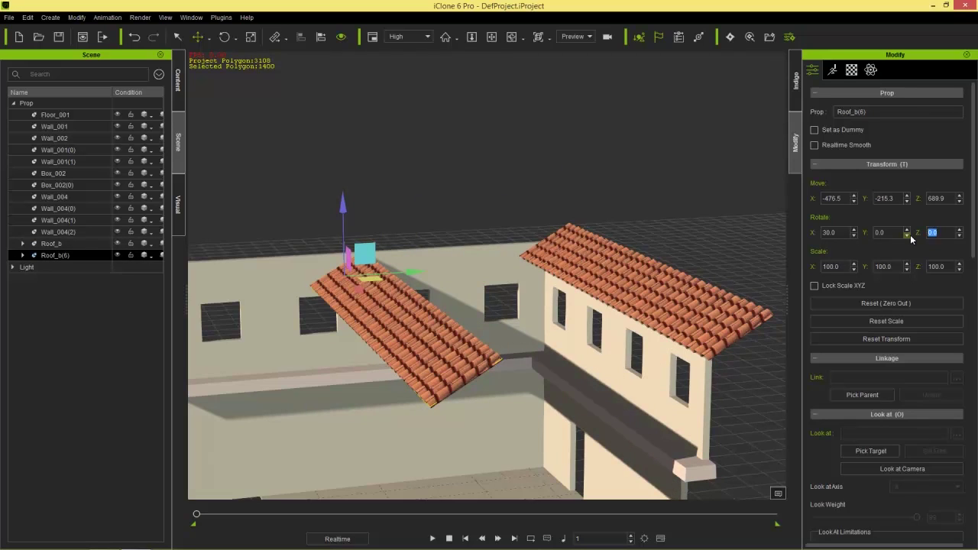
key(Return)
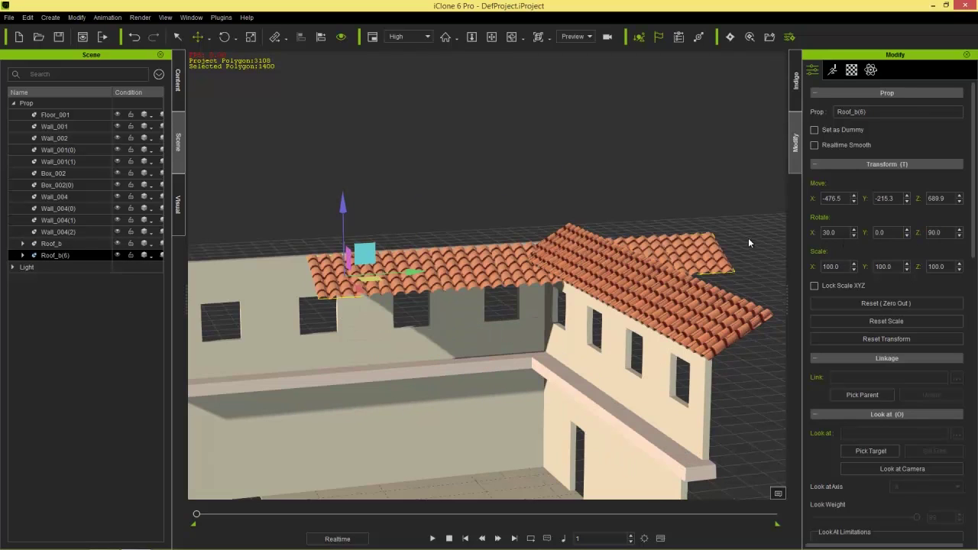
Step: Move the rotated roof copy along the side wall, to about X -508.1, Y -788.7
drag(409, 274, 251, 292)
right_drag(297, 302, 462, 257)
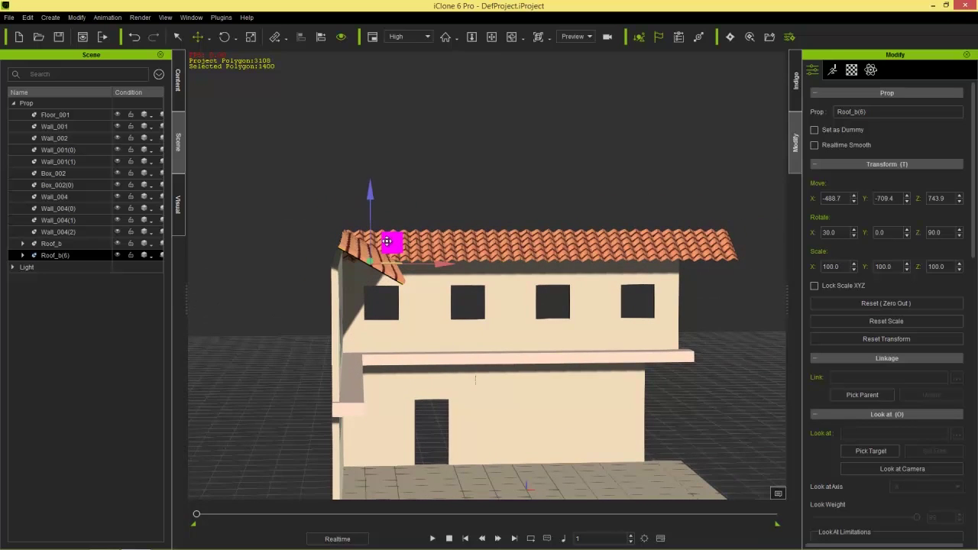
mouse_move(437, 264)
mouse_down()
mouse_move(395, 263)
mouse_move(438, 270)
mouse_up()
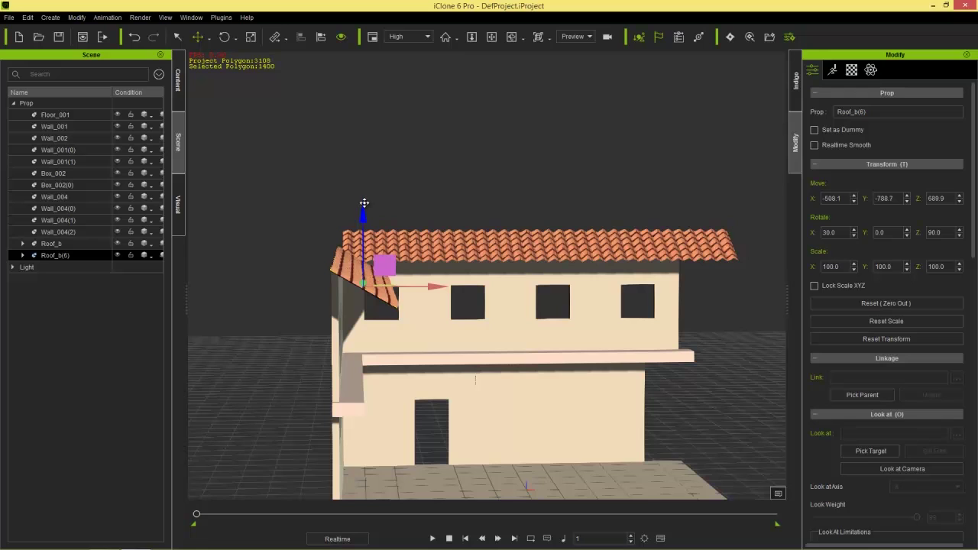
Step: Turn off Snap to Model and align the roof copy on the side wall at about X -547.0, Y -681.6, Z 740.2
key(ctrl+p)
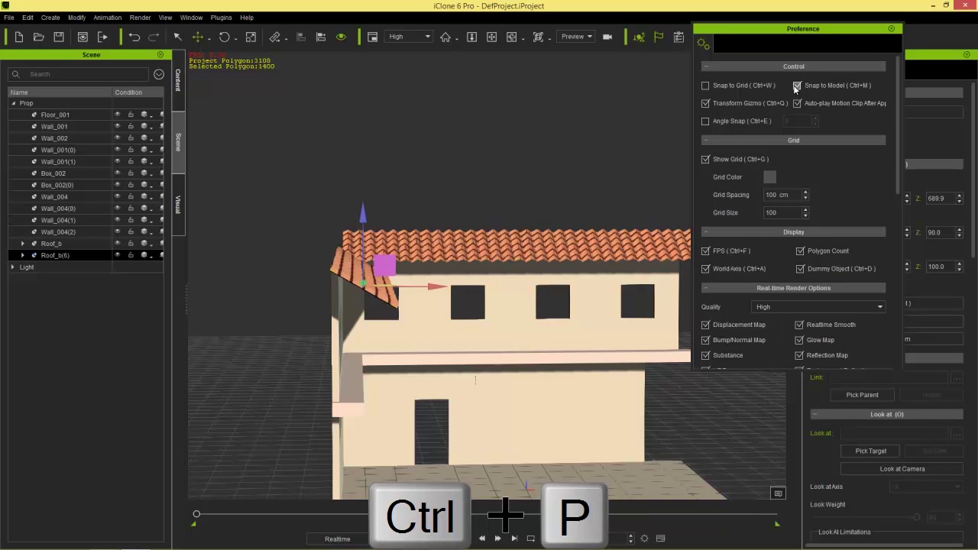
click(891, 28)
drag(365, 220, 365, 200)
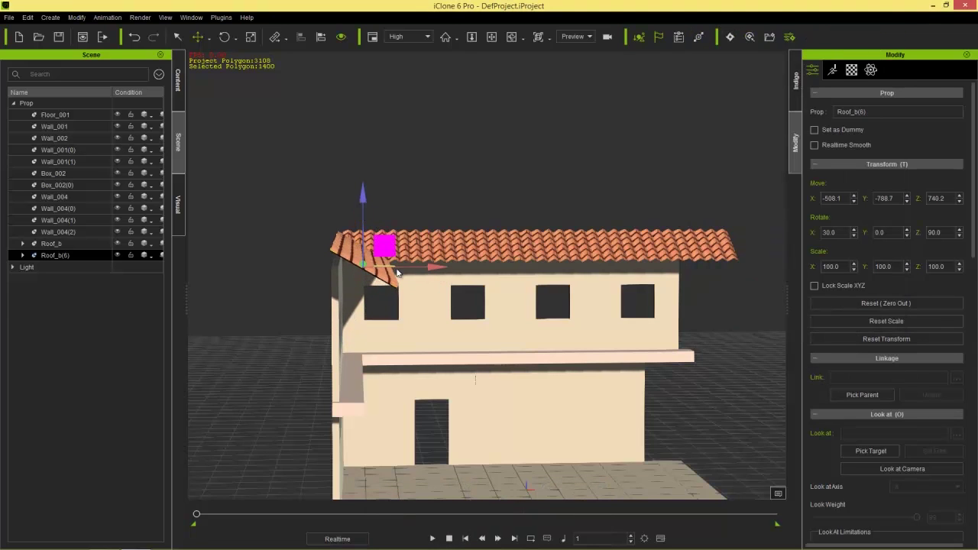
drag(436, 266, 421, 266)
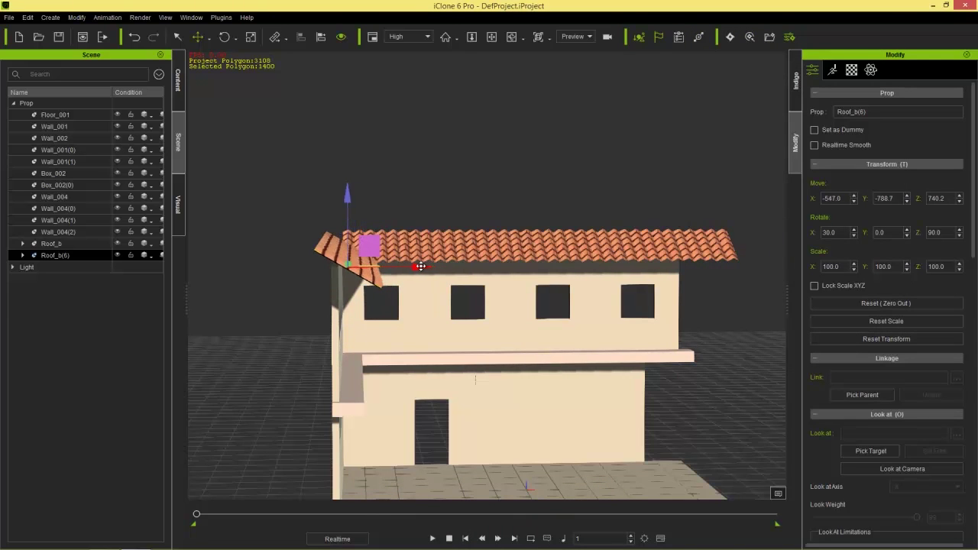
right_drag(421, 265, 258, 286)
drag(248, 281, 282, 266)
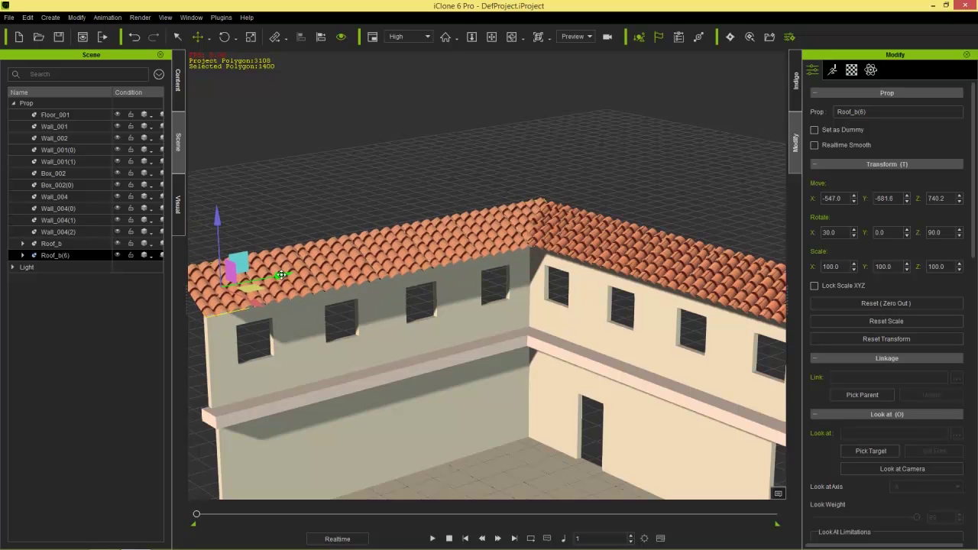
Step: Add a Box_002 prop from 3D Blocks outside the back wall's doorway, at X -300.0, Y 500.0, Z 0.0
middle_drag(446, 417, 368, 365)
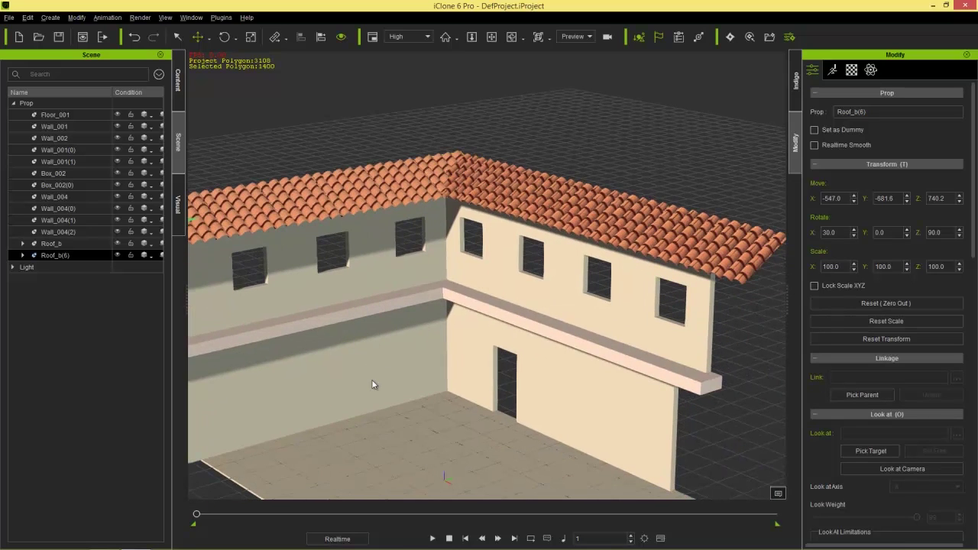
right_drag(372, 384, 589, 317)
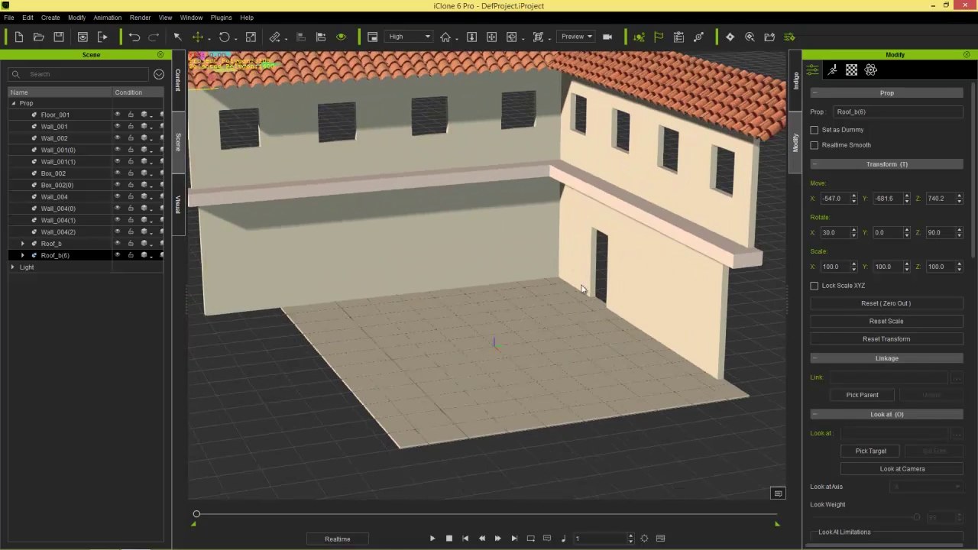
right_drag(646, 268, 489, 267)
click(181, 84)
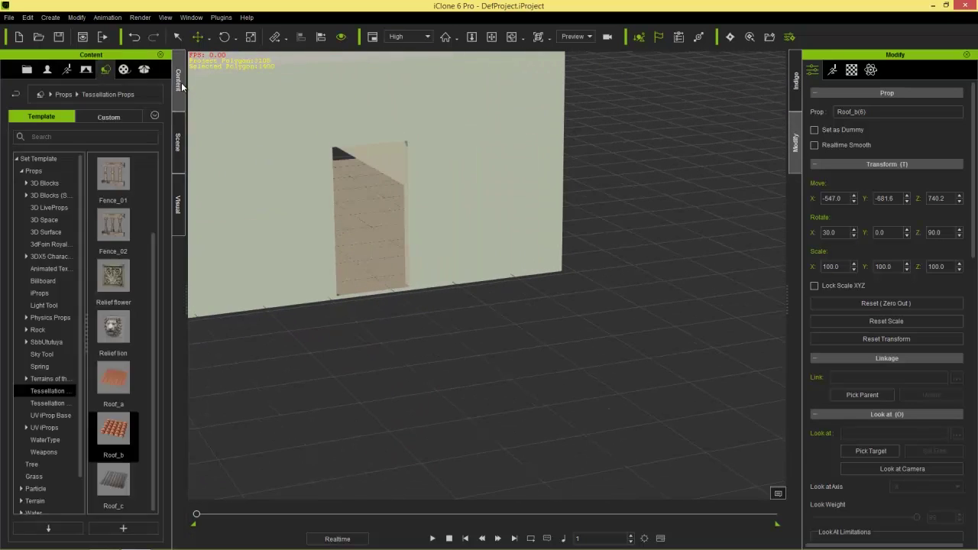
click(45, 183)
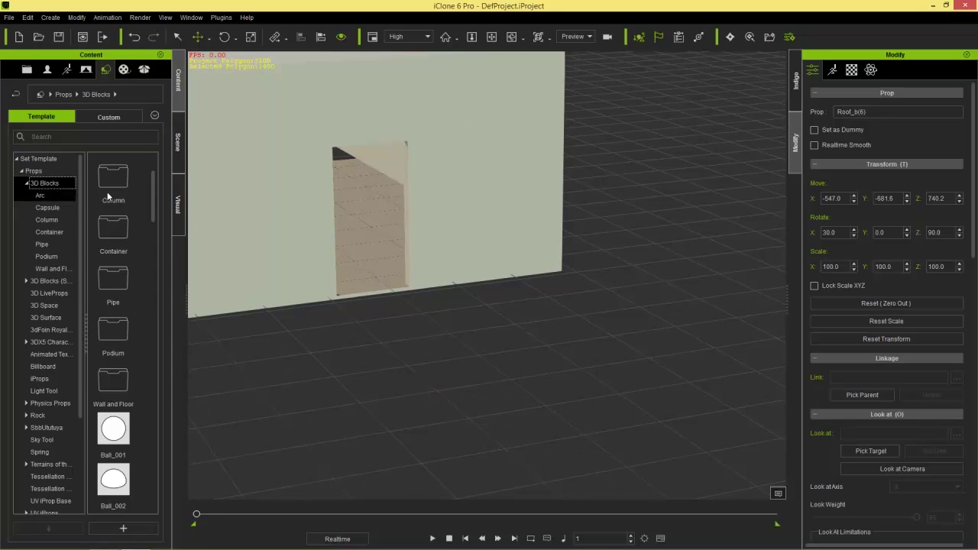
drag(152, 183, 376, 326)
scroll(376, 326, up, 5)
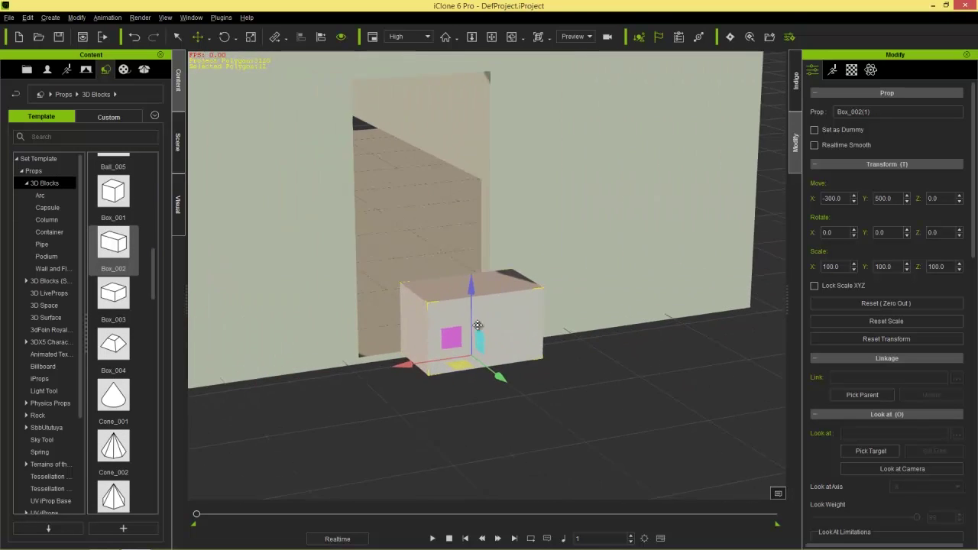
right_drag(477, 333, 451, 297)
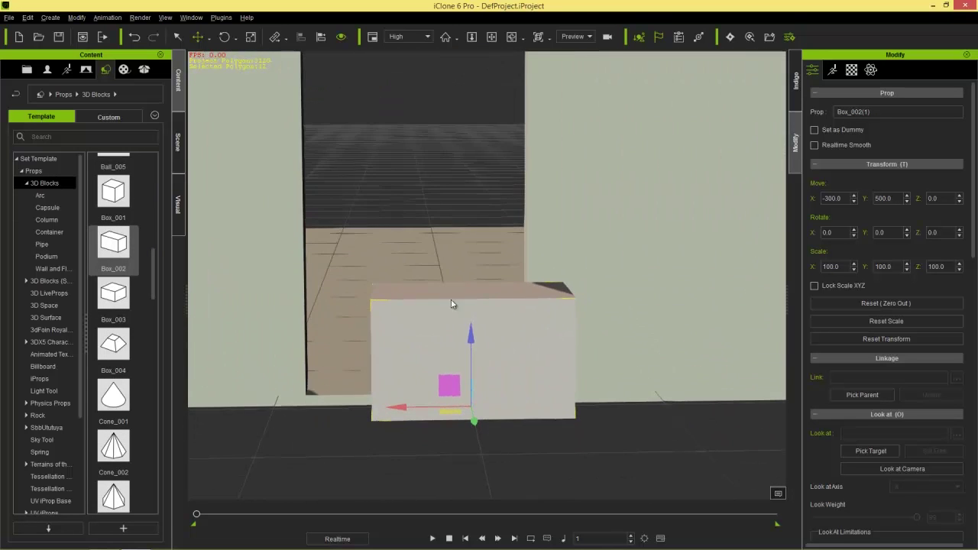
Step: Move the box in front of the doorway to X -271.5 and scale it to X 110.5 and Z 38.1
scroll(450, 349, down, 2)
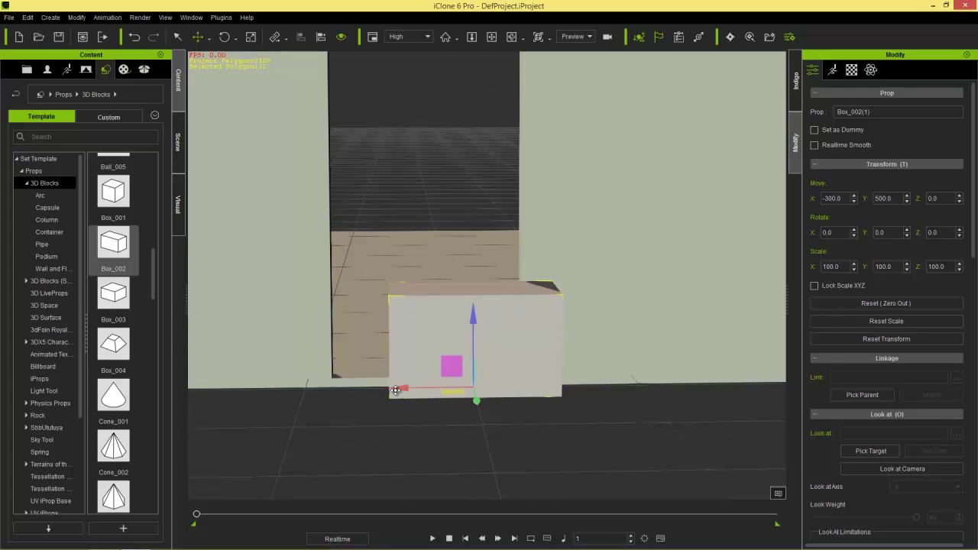
drag(399, 390, 349, 395)
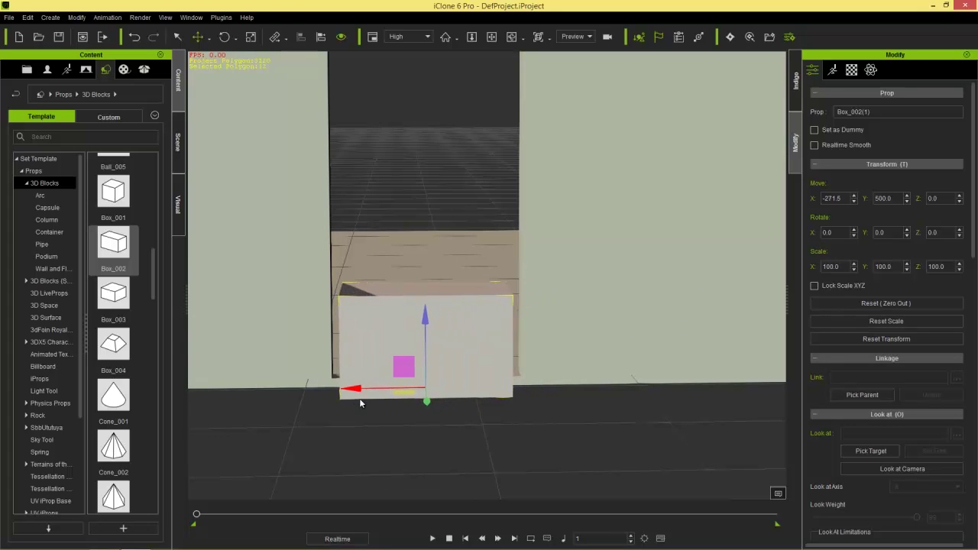
key(r)
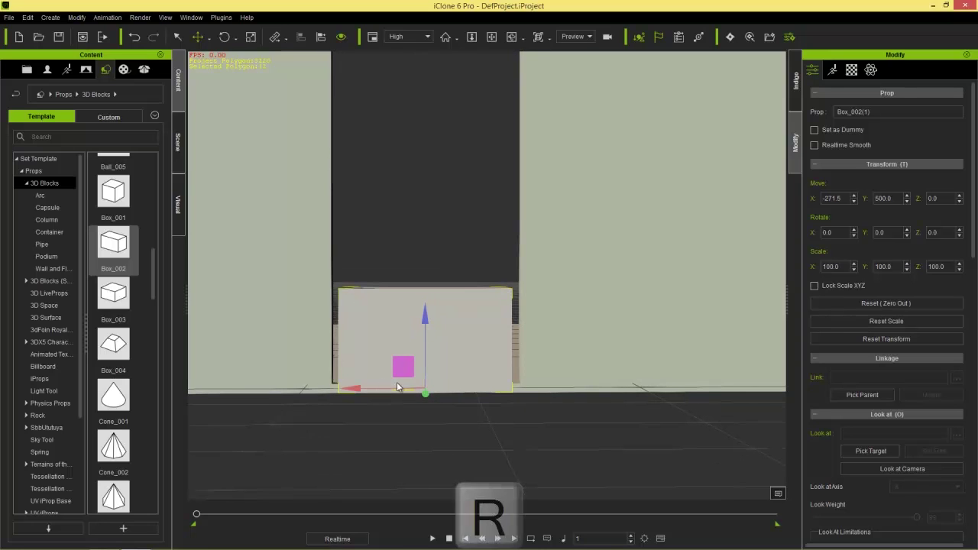
drag(426, 316, 419, 413)
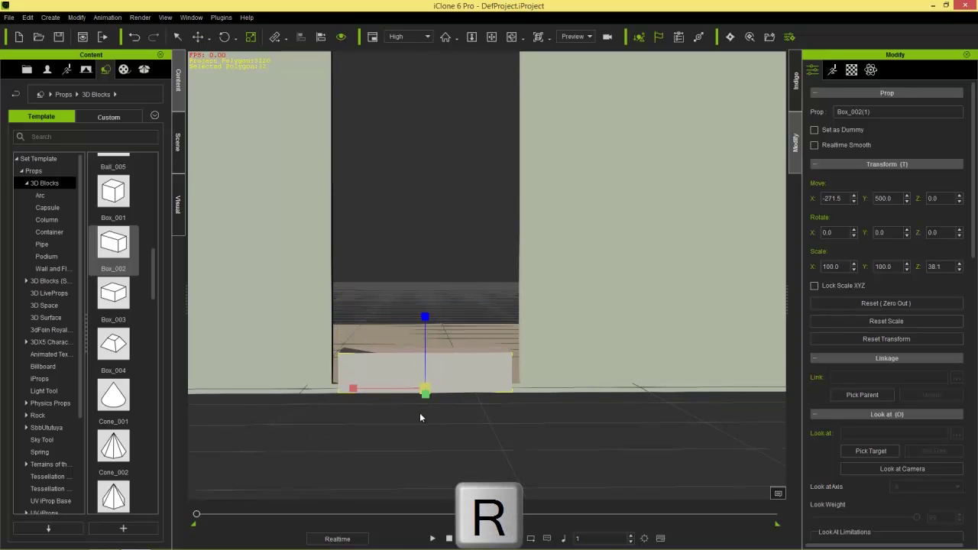
drag(353, 388, 346, 394)
Step: Examine the scaled box's fit in the doorway from inside the room, the front and both sides
right_drag(376, 386, 437, 382)
mouse_move(518, 353)
right_down()
mouse_move(723, 267)
mouse_move(572, 234)
mouse_move(385, 251)
mouse_move(504, 358)
right_up()
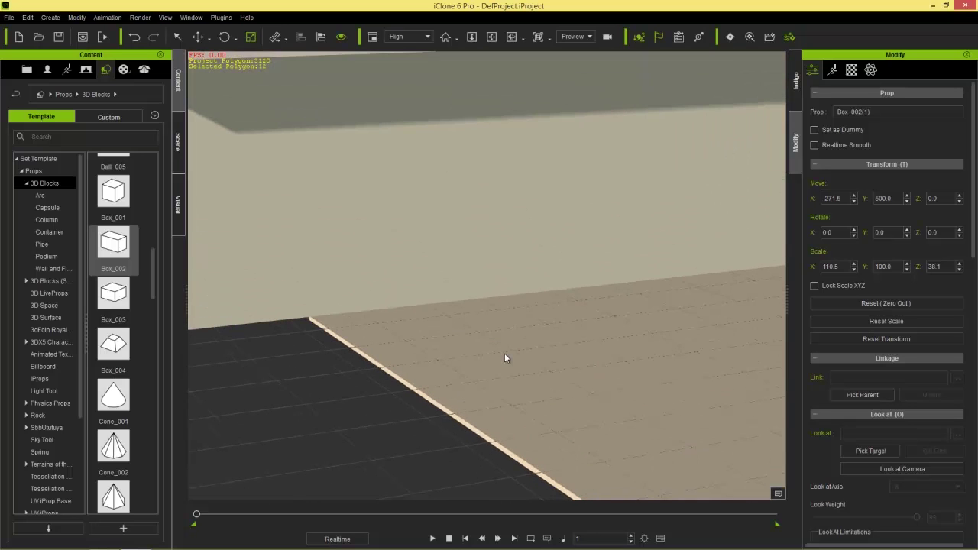
click(177, 143)
key(f)
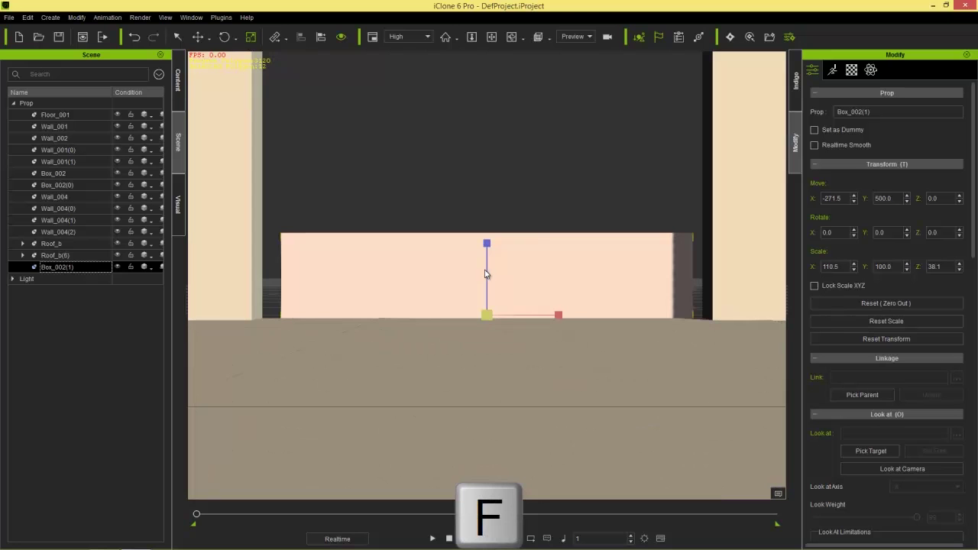
right_drag(486, 274, 440, 393)
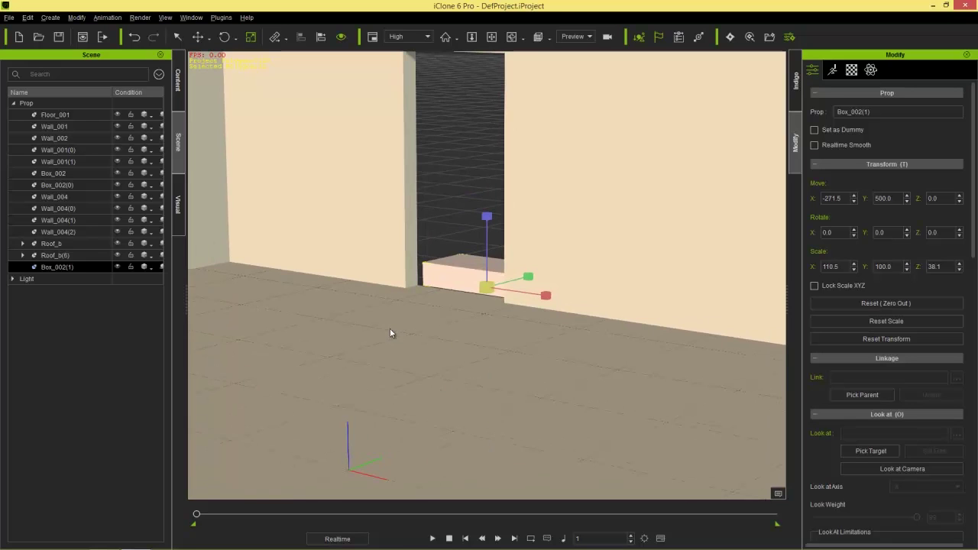
right_drag(394, 327, 660, 350)
key(a)
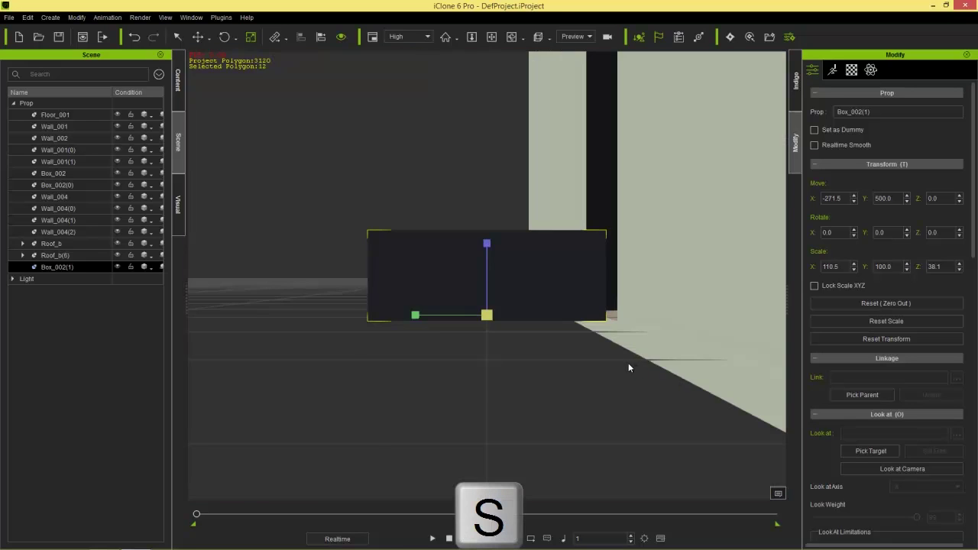
key(s)
key(d)
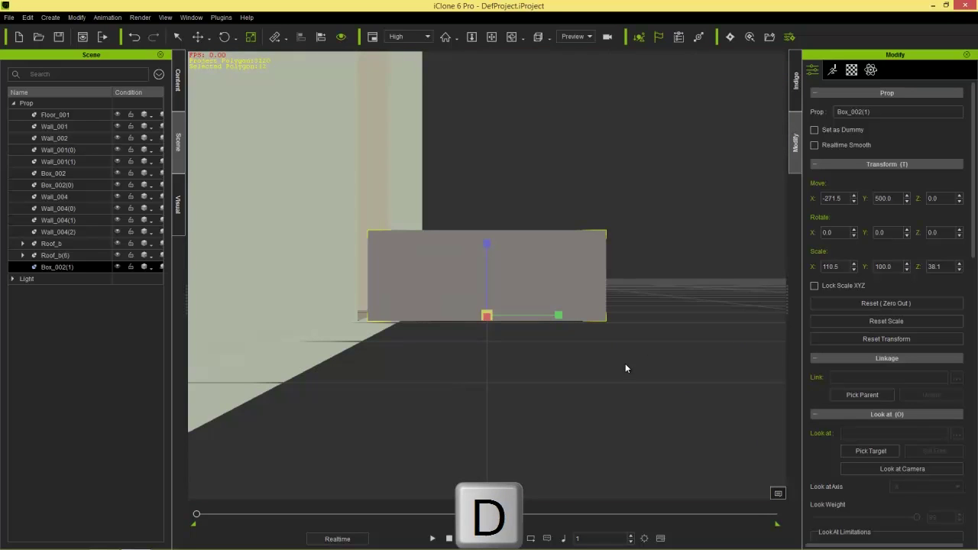
key(f)
Step: Widen the box to X scale 116.1 and fit it against the doorway at X -274.5, Y 498.2
key(g)
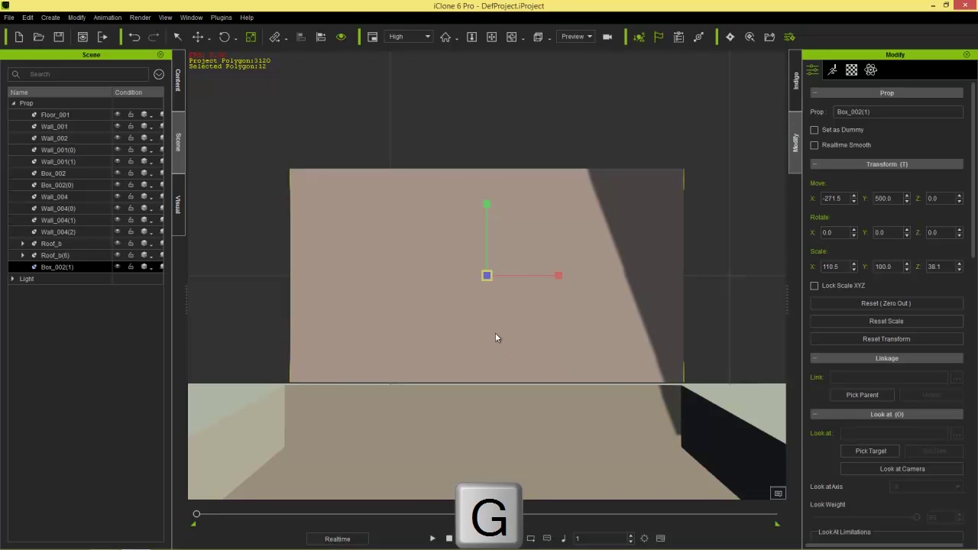
scroll(500, 345, down, 5)
scroll(492, 386, up, 1)
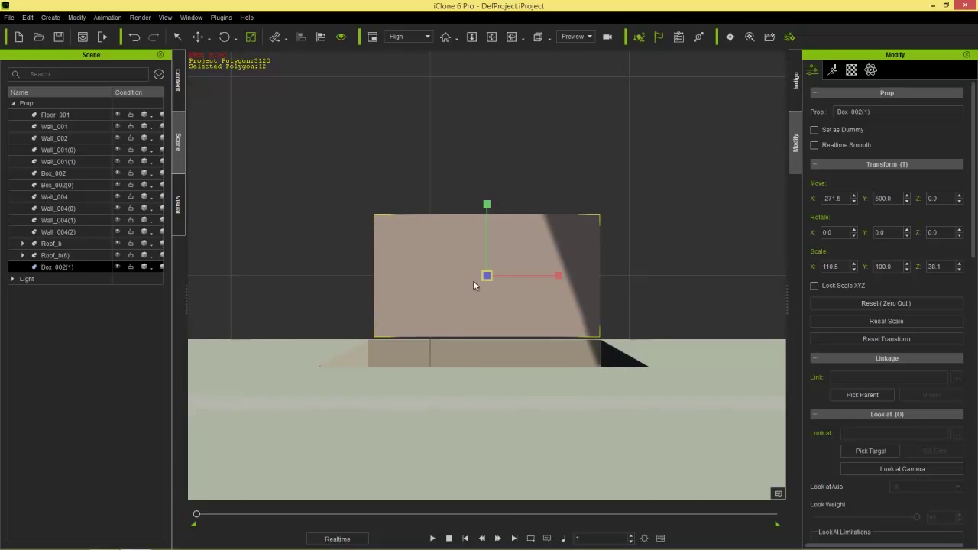
drag(557, 274, 563, 278)
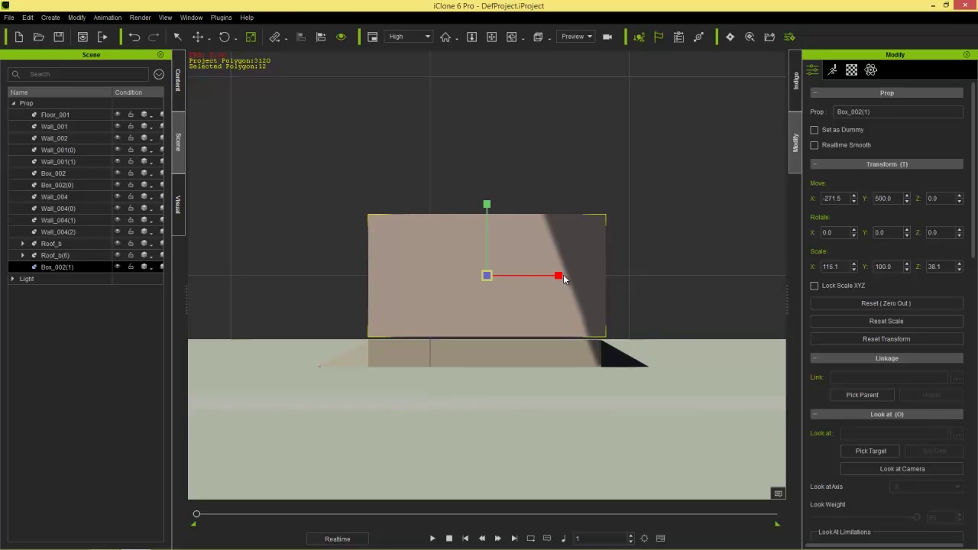
key(w)
drag(486, 207, 487, 210)
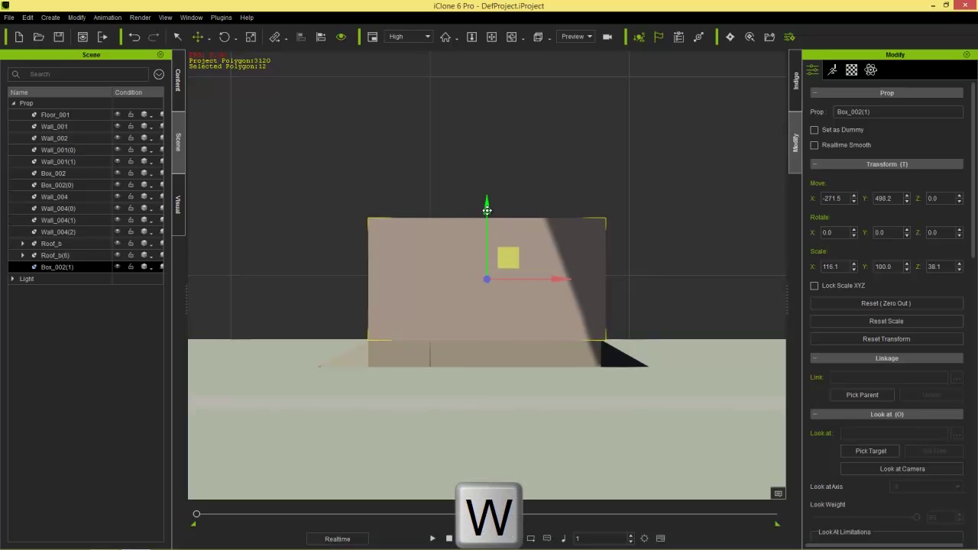
right_drag(487, 335, 573, 149)
drag(538, 297, 535, 300)
right_drag(536, 299, 419, 385)
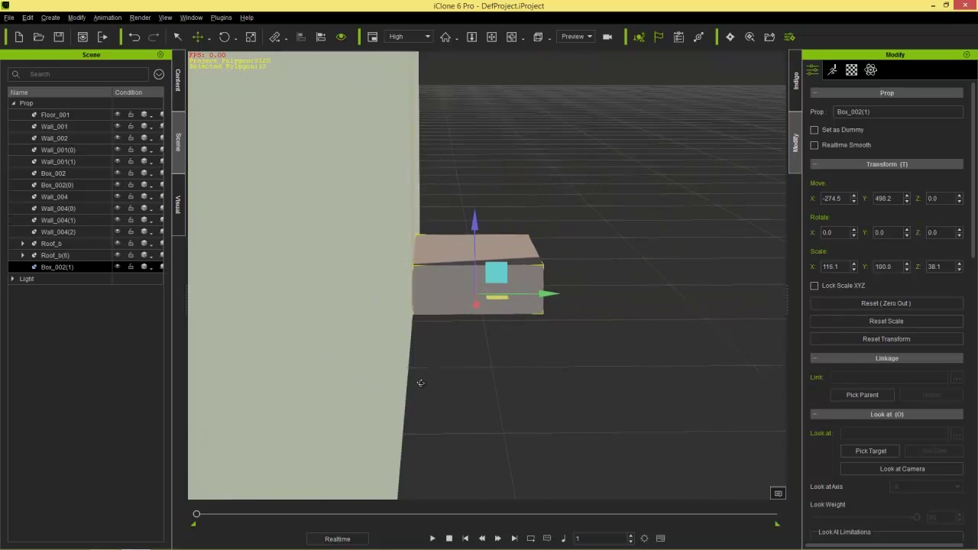
Step: Start duplicating the step box and bring the copies in line with the doorway at X -275
key(ctrl+k)
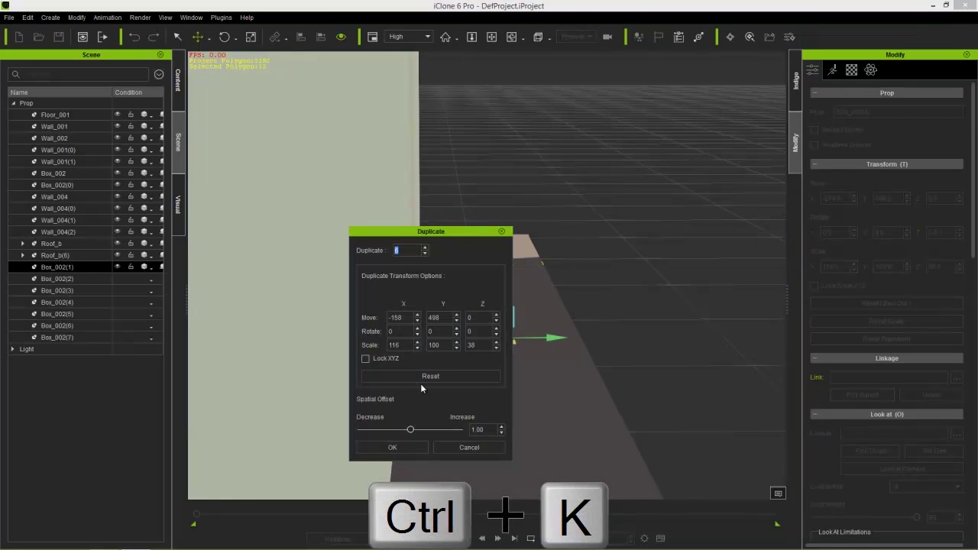
drag(473, 239, 280, 150)
scroll(570, 397, up, 3)
scroll(570, 397, down, 1)
right_drag(619, 441, 605, 435)
drag(474, 320, 484, 296)
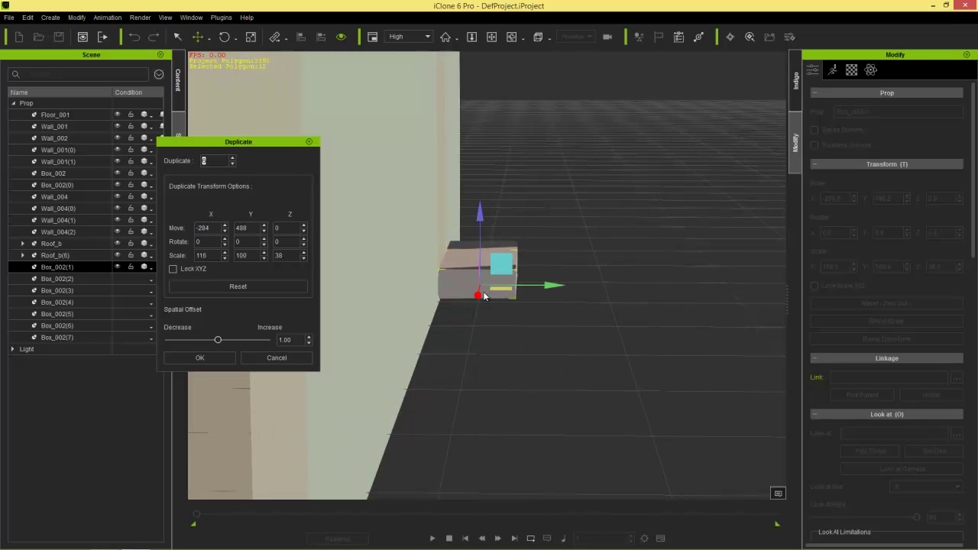
right_drag(587, 359, 325, 390)
mouse_move(416, 292)
mouse_down()
mouse_move(405, 290)
mouse_move(414, 291)
mouse_up()
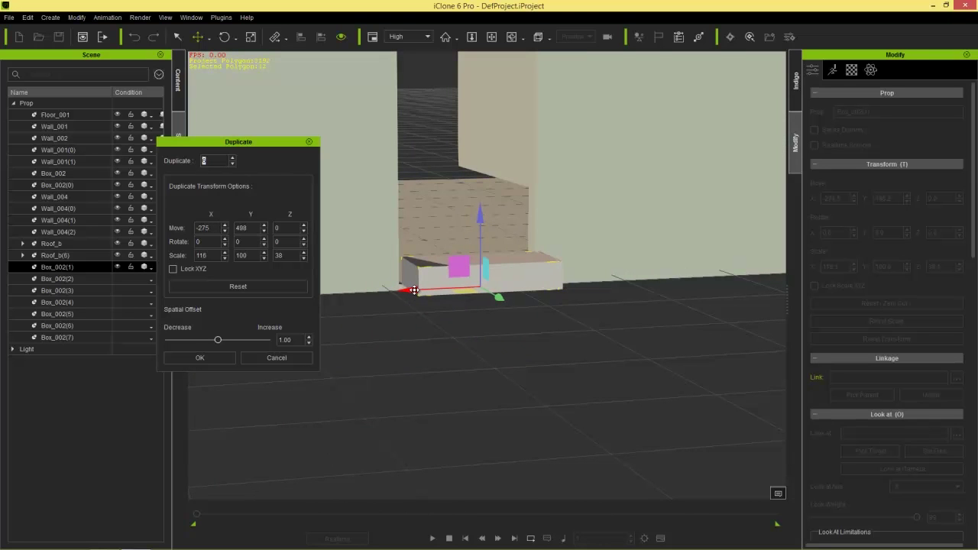
Step: Extend the row of box copies outward from the wall with the duplicate move at Y 539, correcting X to -274
right_drag(428, 321, 562, 437)
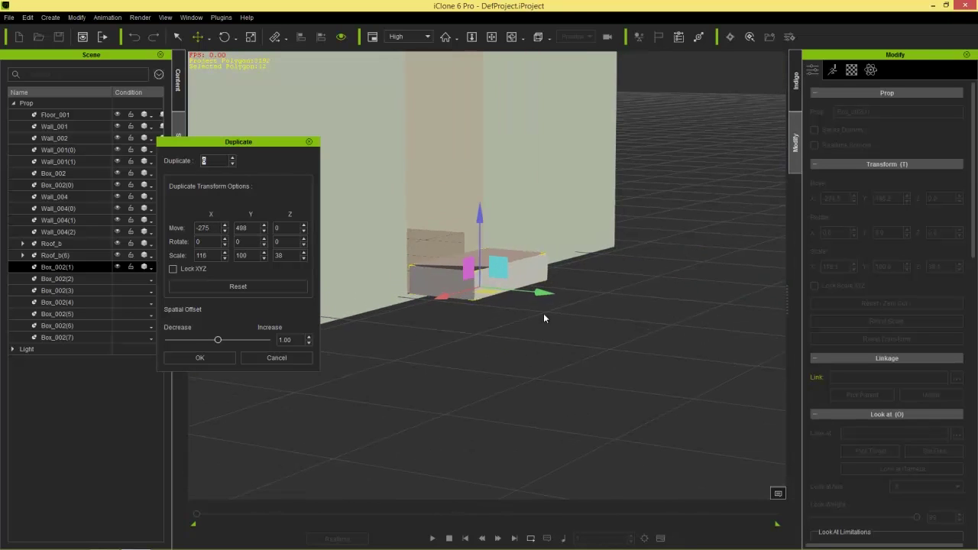
drag(539, 293, 586, 315)
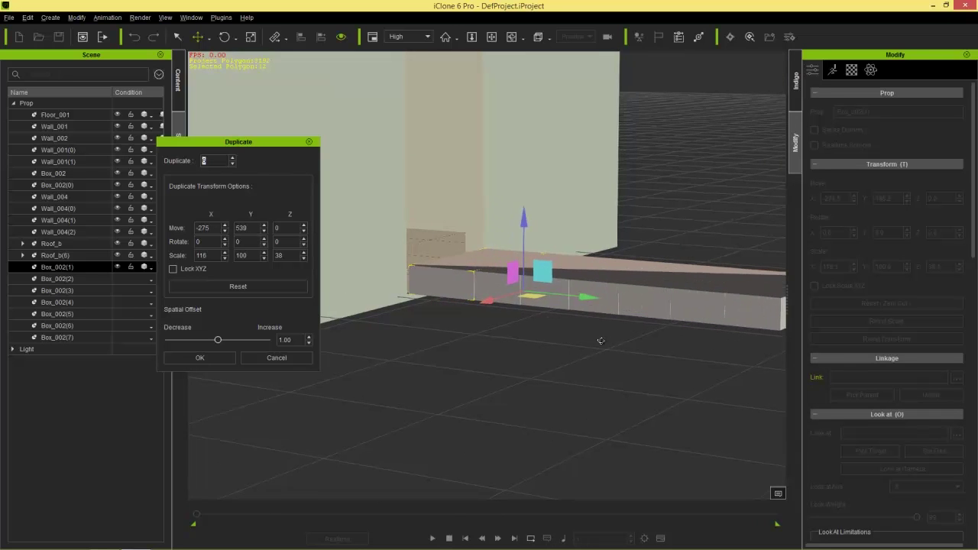
scroll(524, 475, up, 3)
right_drag(523, 475, 433, 321)
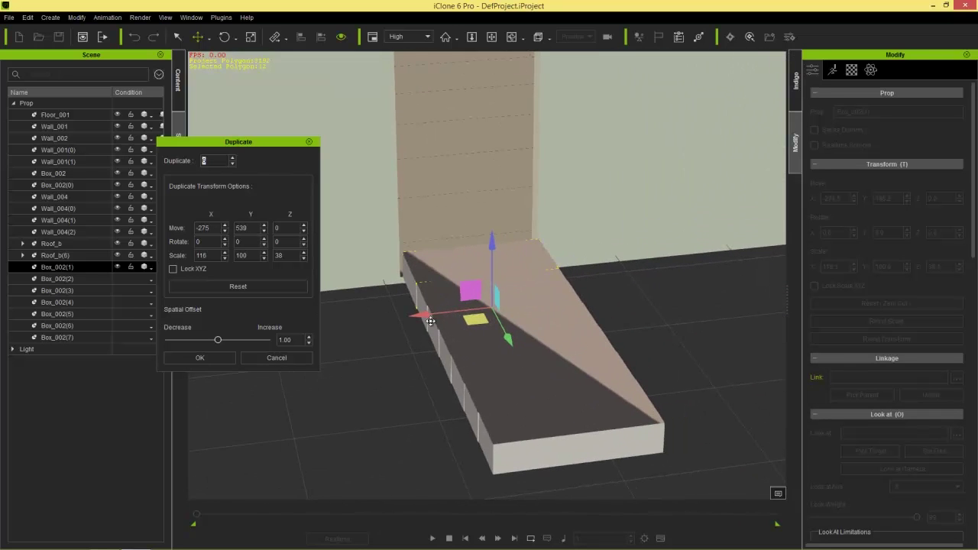
drag(429, 314, 423, 312)
Step: Raise the copies into a staircase with the duplicate move at Z 20 and create 10 duplicates
right_drag(389, 430, 561, 390)
drag(533, 237, 528, 212)
right_drag(397, 292, 468, 224)
text(6)
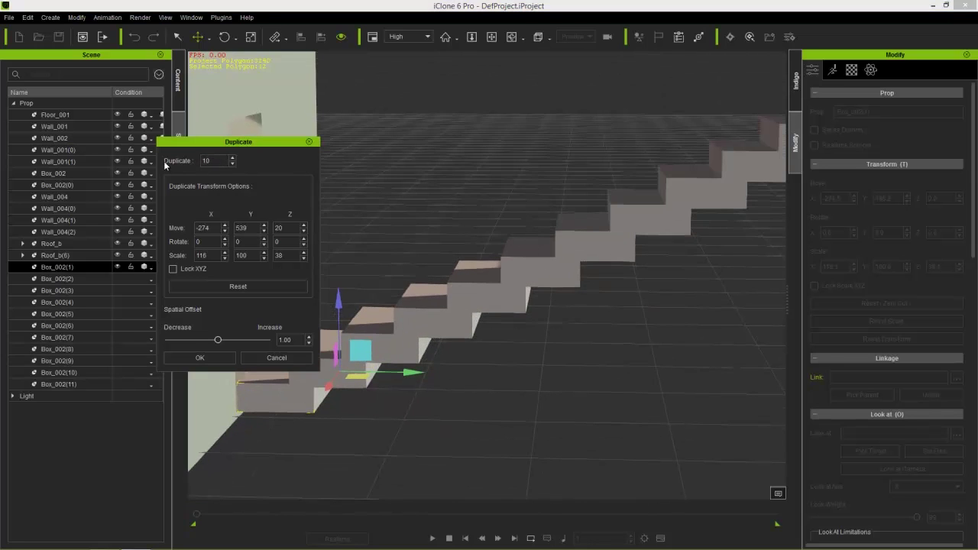
click(220, 362)
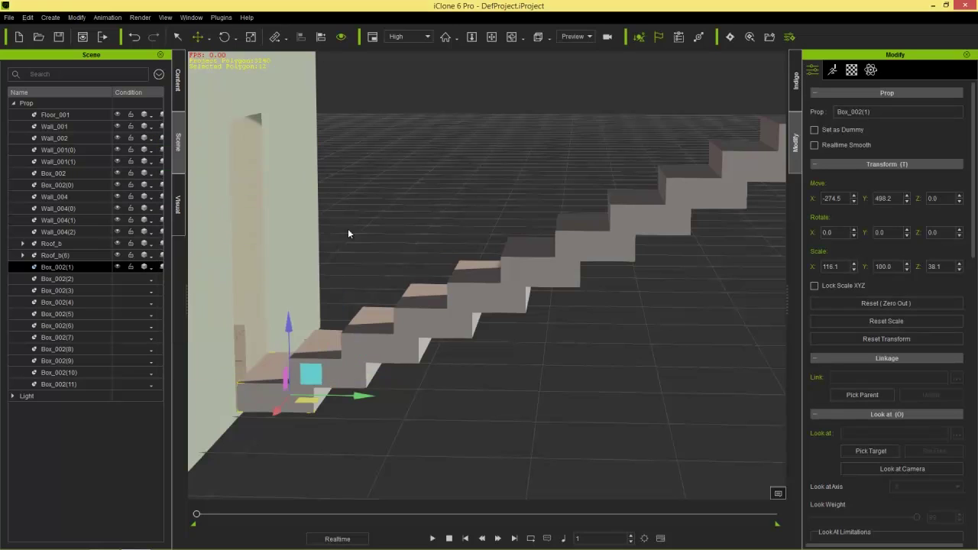
Step: Duplicate the lower side wall and place the copy outside beside the stairs, at about X -361.6, Y 727.7
scroll(294, 327, up, 8)
scroll(327, 339, down, 5)
right_drag(327, 339, 627, 218)
scroll(316, 365, up, 5)
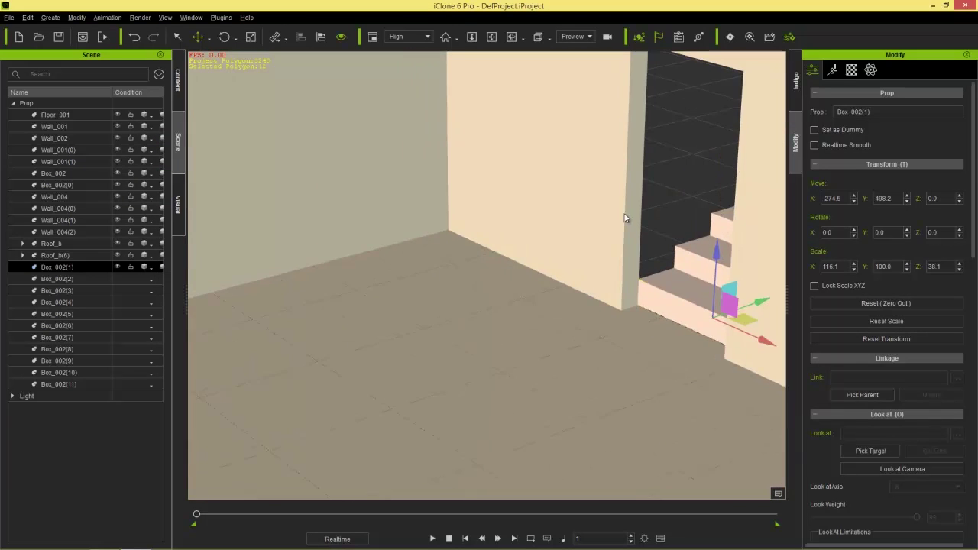
scroll(519, 245, up, 5)
right_drag(566, 432, 428, 258)
click(426, 257)
shift+drag(506, 293, 827, 325)
middle_drag(633, 399, 492, 425)
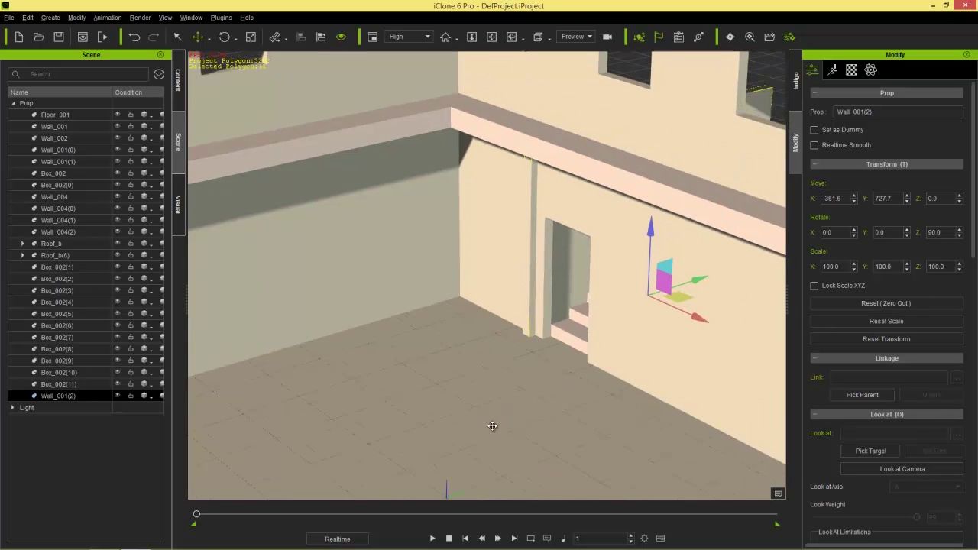
Step: Align the wall copy with the edge of the stairway doorway at about X -341.7, Y 760.0
drag(685, 337, 691, 333)
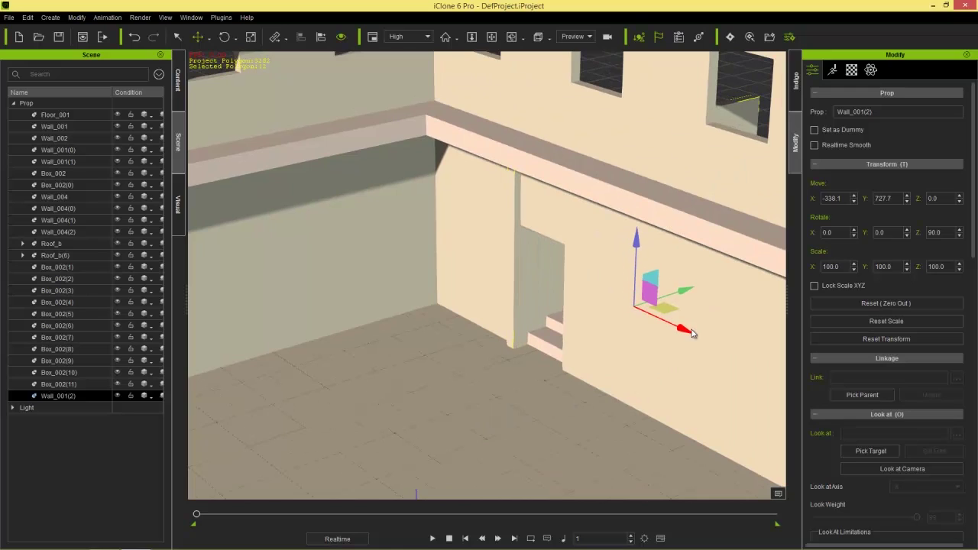
drag(691, 293, 699, 285)
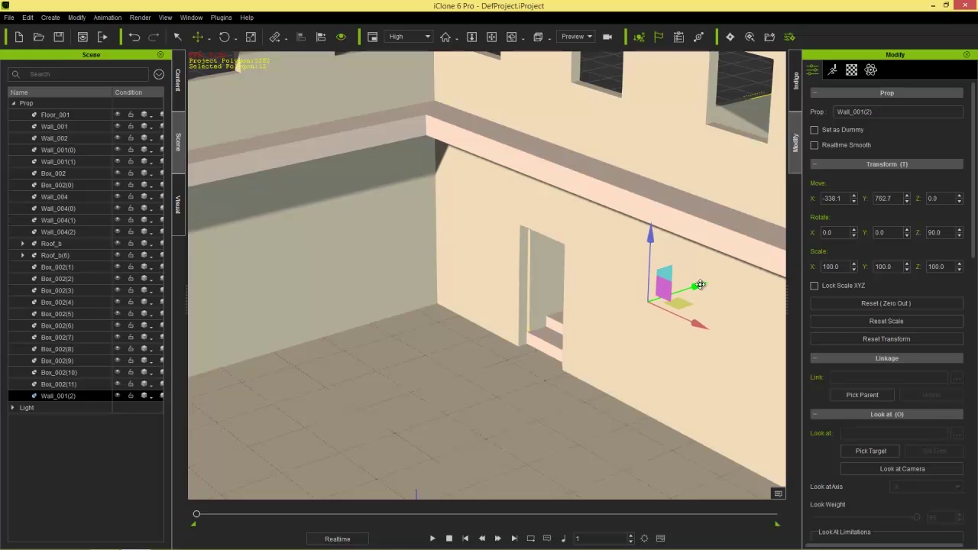
drag(703, 327, 631, 372)
right_drag(559, 443, 468, 347)
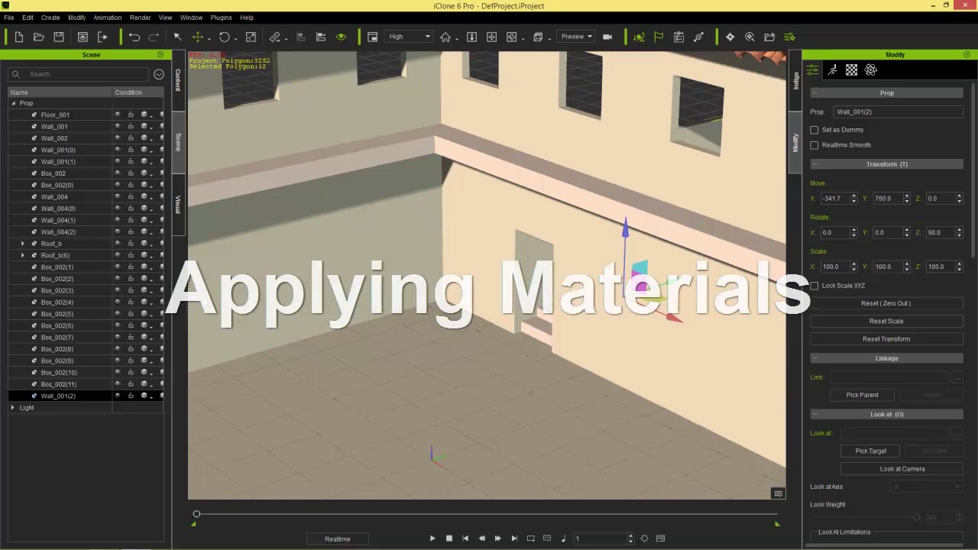
Step: Apply the ConcreteStucco0136_4_M image as the diffuse texture of the lower side wall Wall_001(0)
right_drag(317, 158, 564, 344)
click(286, 360)
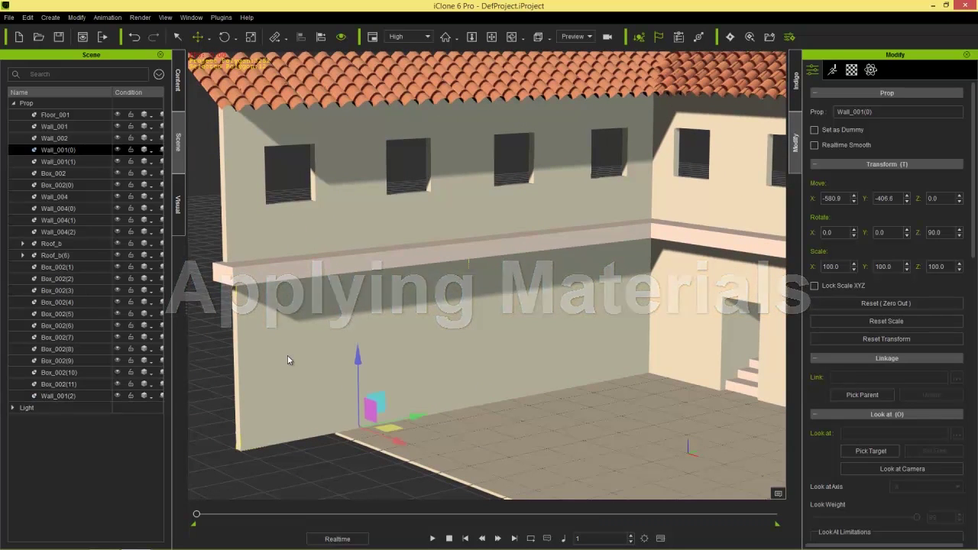
click(852, 71)
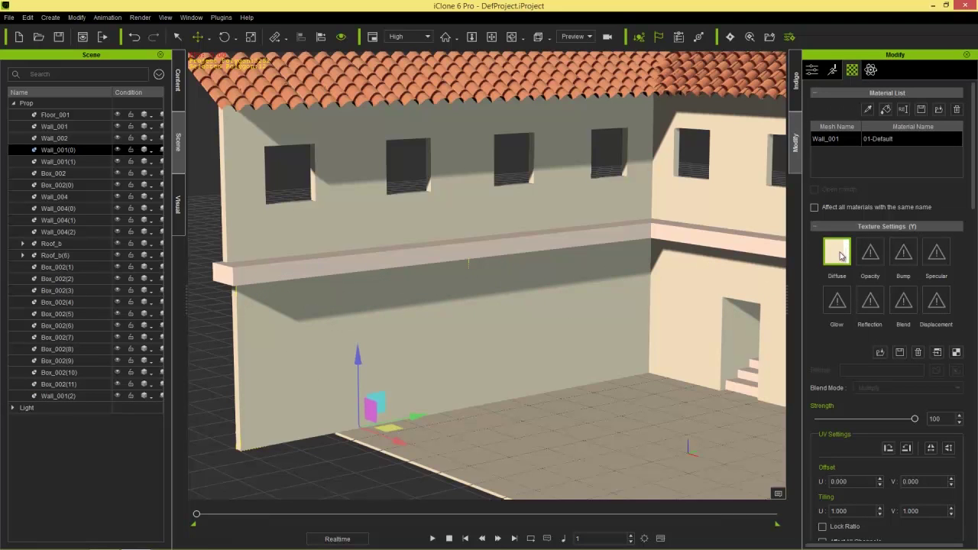
double_click(841, 256)
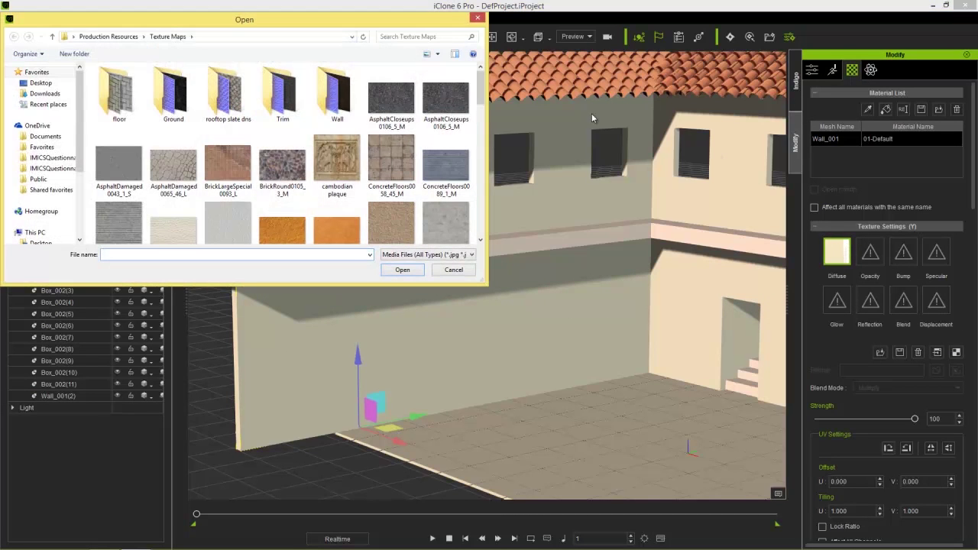
mouse_move(480, 87)
mouse_down()
mouse_move(477, 116)
mouse_move(476, 104)
mouse_up()
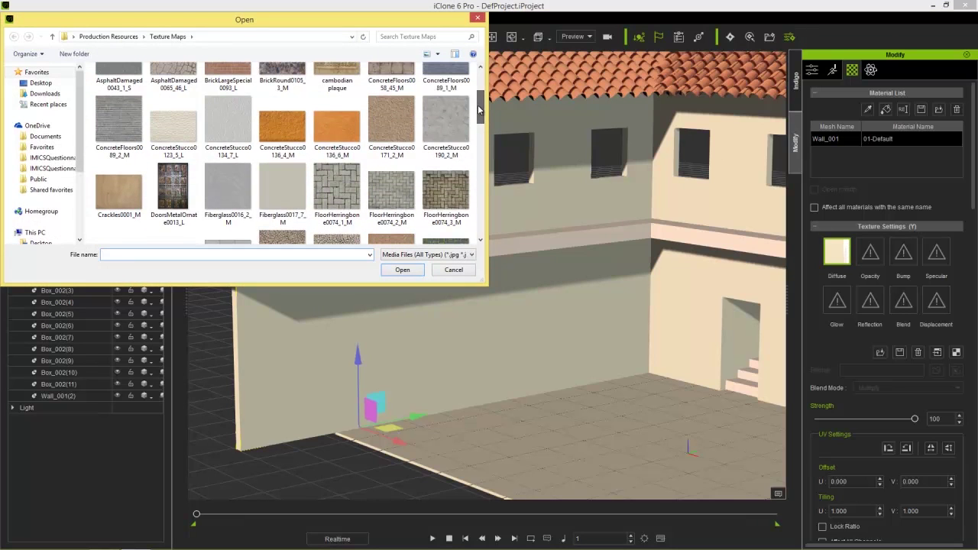
double_click(281, 126)
scroll(480, 394, up, 5)
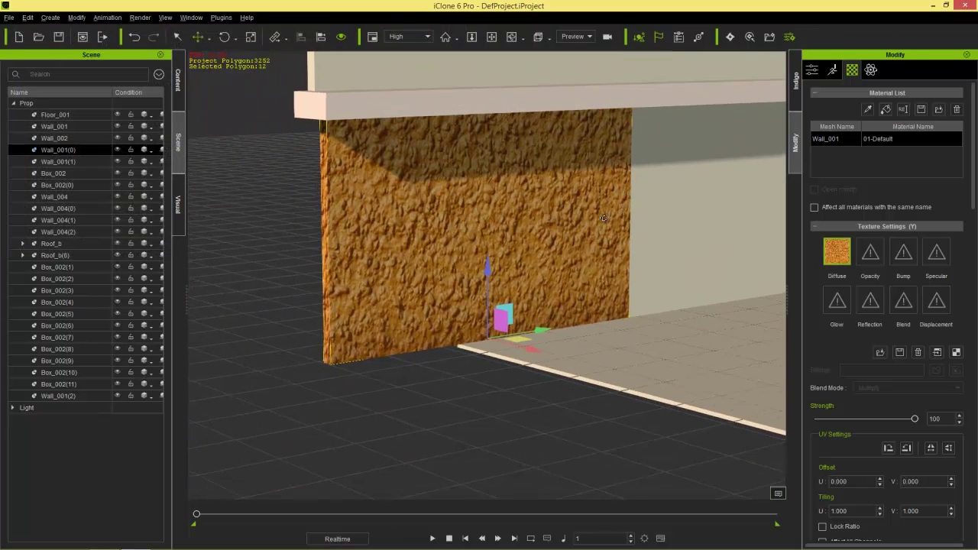
right_drag(603, 218, 574, 252)
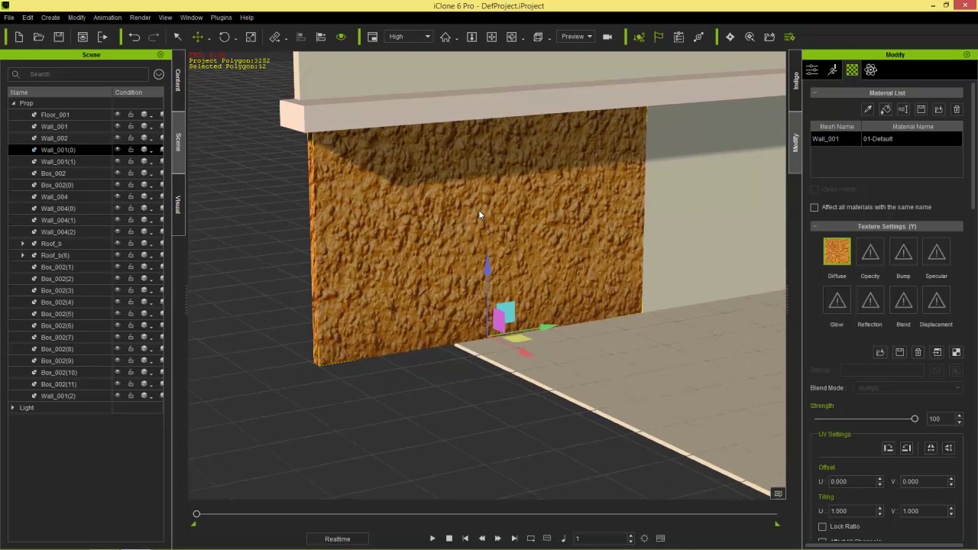
Step: Set the U tiling of the lower side wall's diffuse texture to 5
click(178, 80)
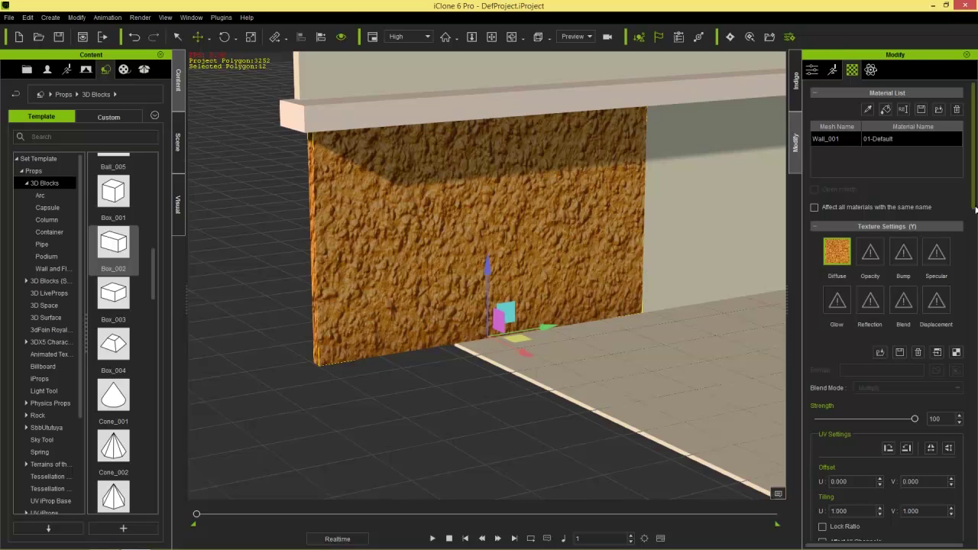
drag(973, 203, 973, 252)
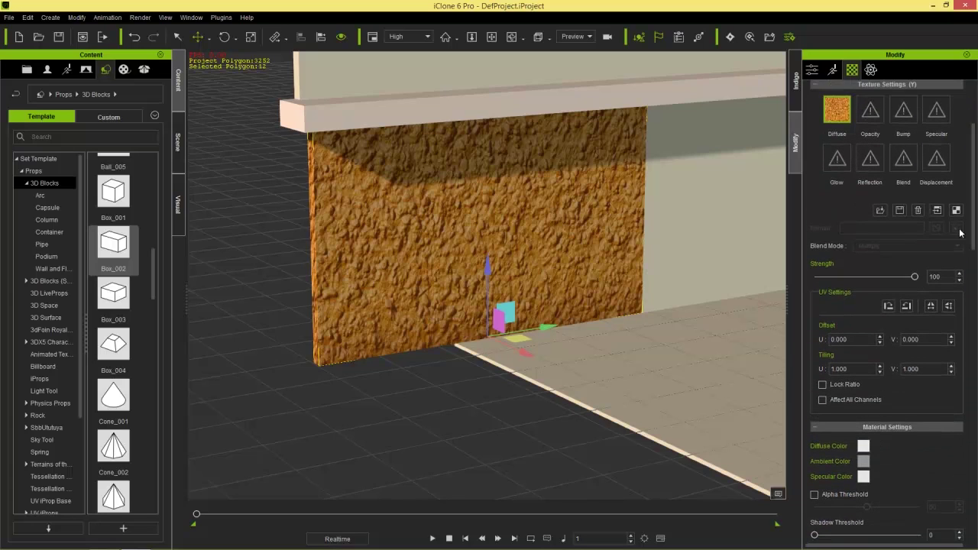
click(862, 369)
drag(858, 370, 801, 365)
text(5)
key(Return)
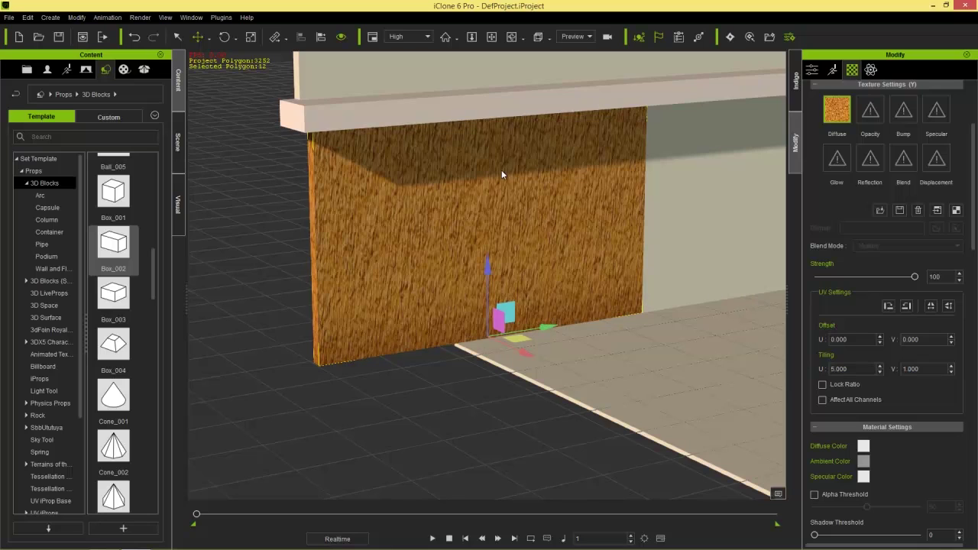
Step: Try V tiling values of 5, 2 and 3 on the lower side wall's texture and settle on 2
double_click(909, 370)
text(5)
key(Return)
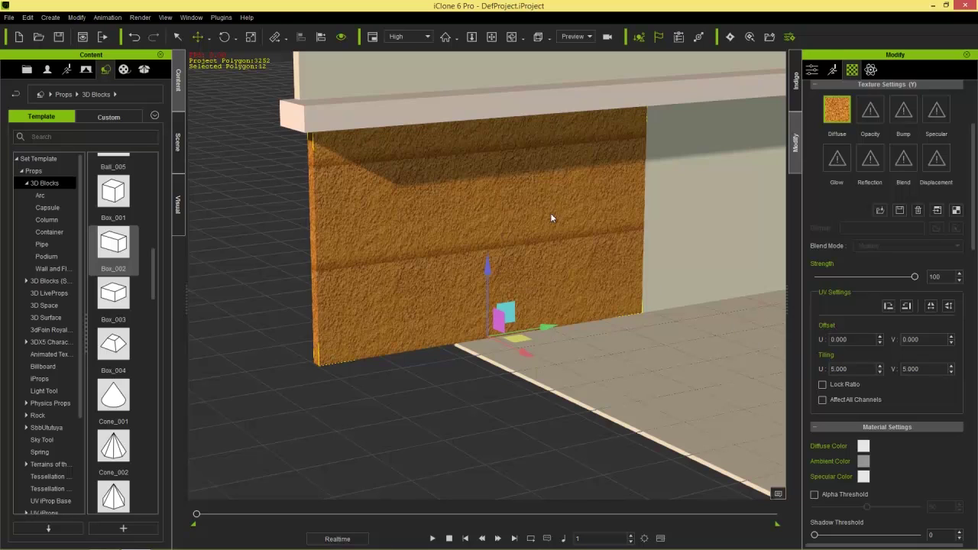
text(2)
key(Return)
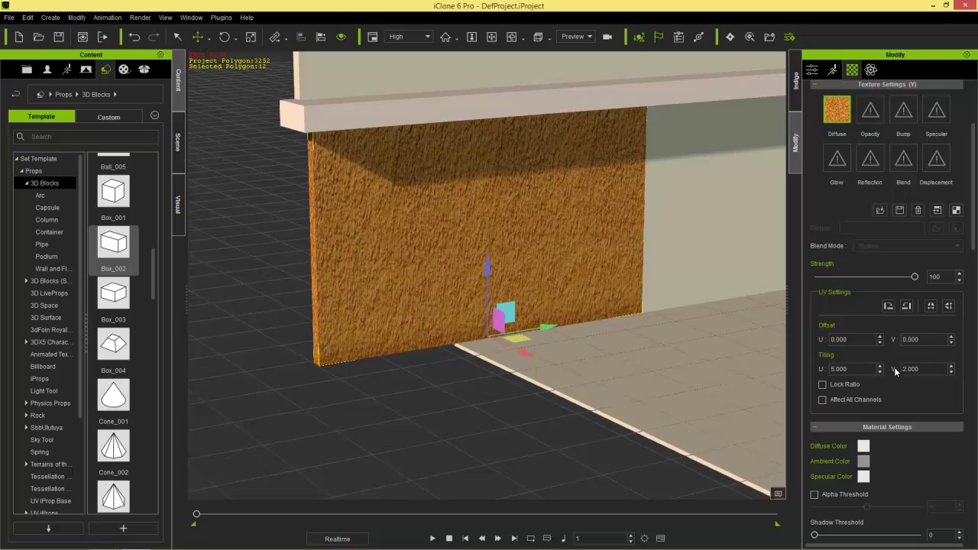
double_click(934, 371)
text(3)
key(Return)
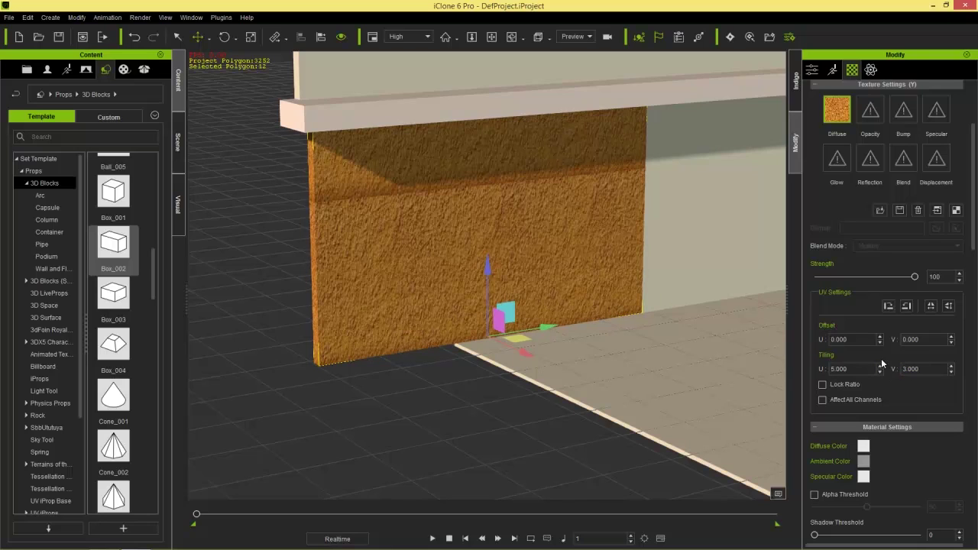
text(2)
key(Return)
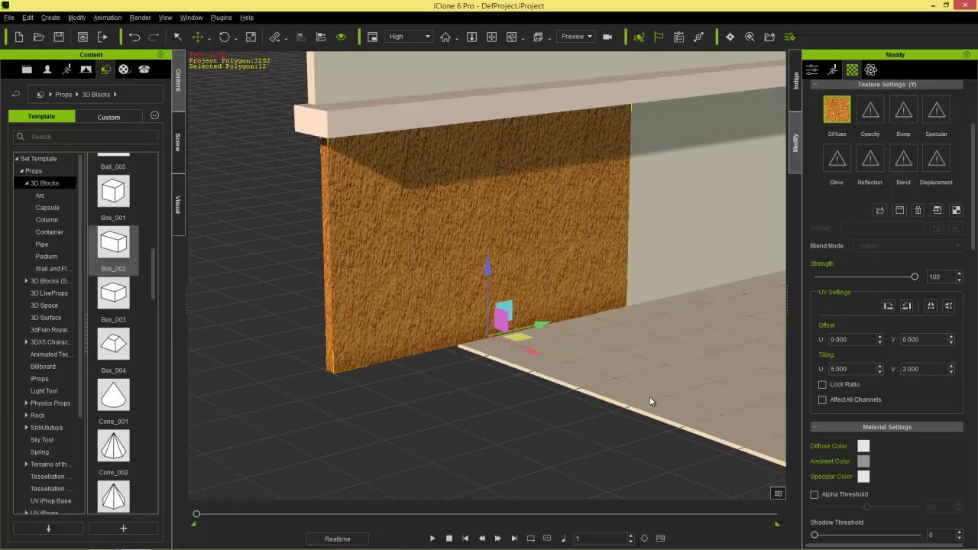
Step: Tone down the lower side wall's texture colour by setting saturation to -60 and brightness to 16
scroll(650, 390, up, 5)
middle_drag(479, 195, 493, 278)
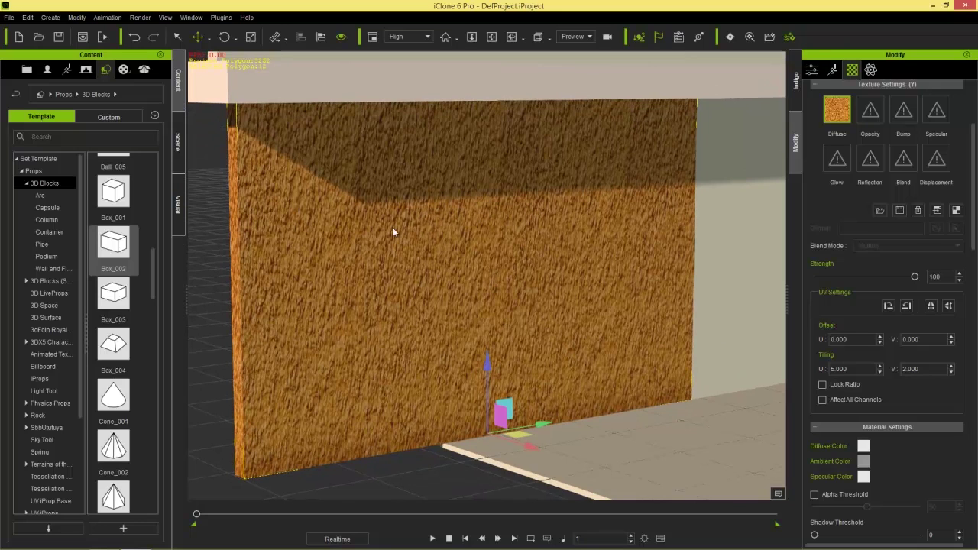
middle_drag(540, 227, 572, 237)
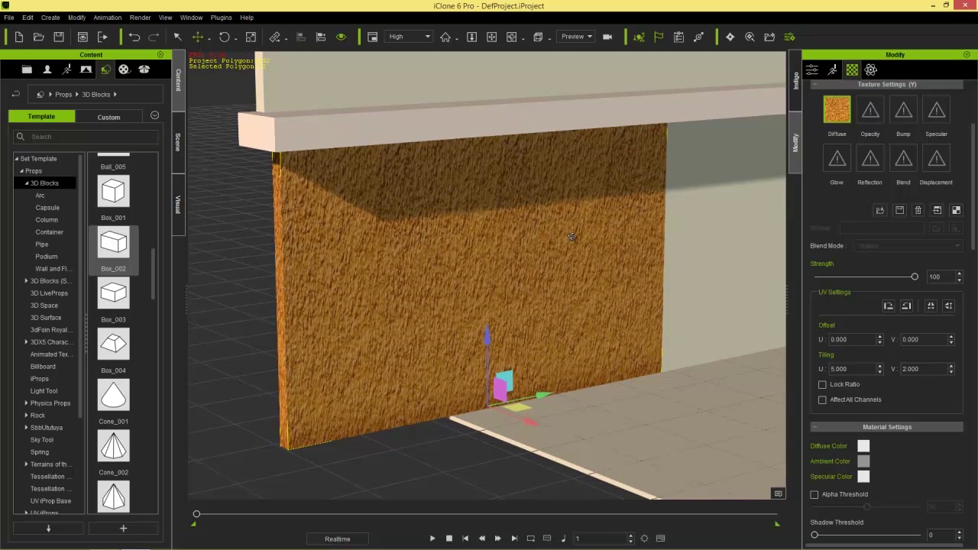
middle_drag(561, 199, 565, 261)
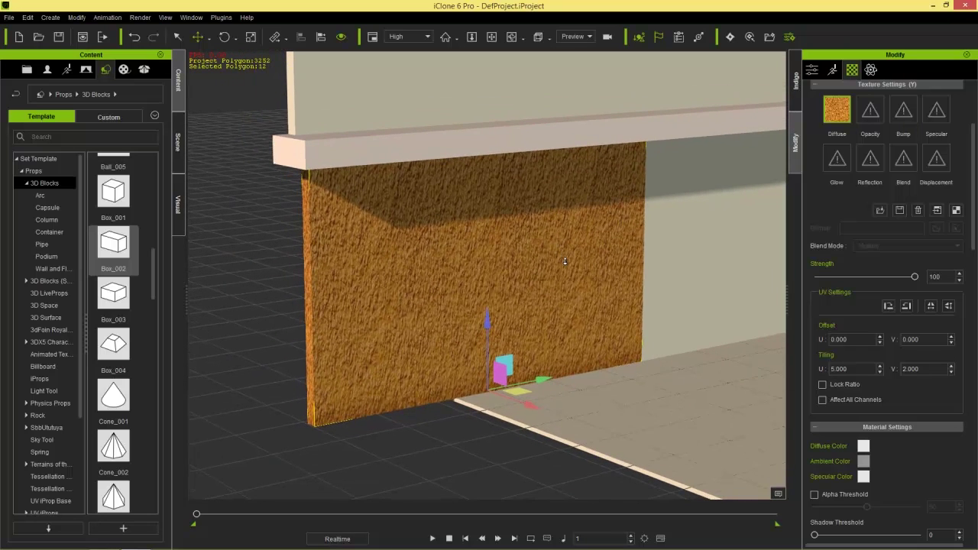
middle_drag(556, 204, 507, 289)
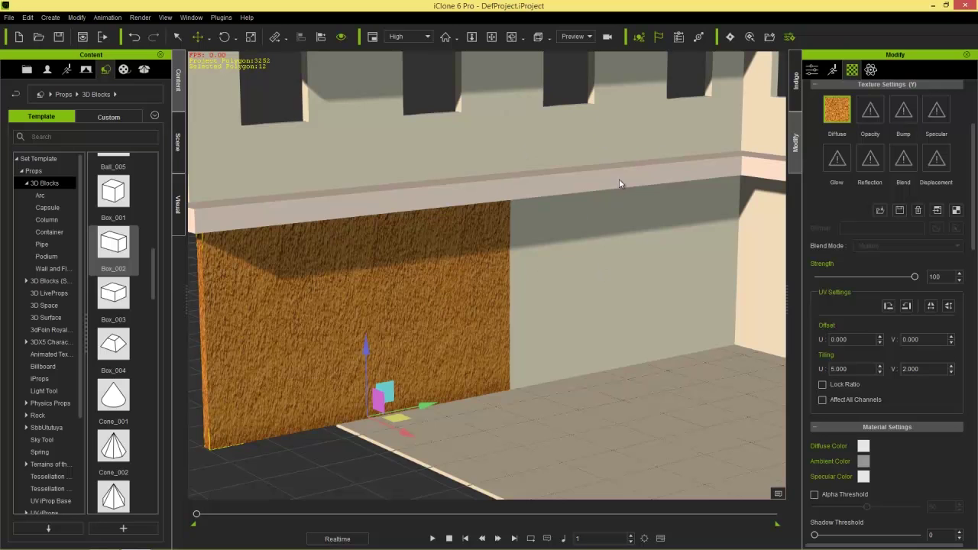
middle_drag(538, 256, 528, 234)
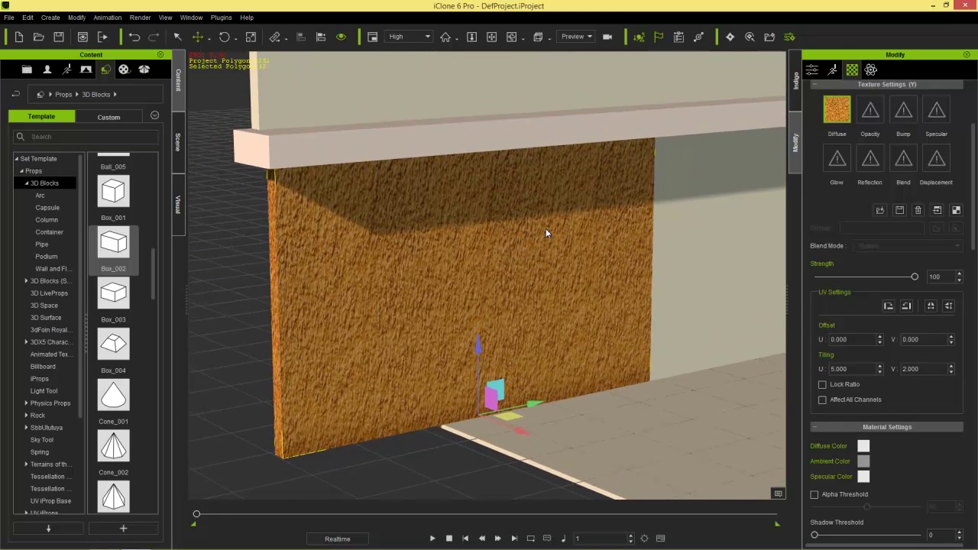
drag(975, 171, 975, 399)
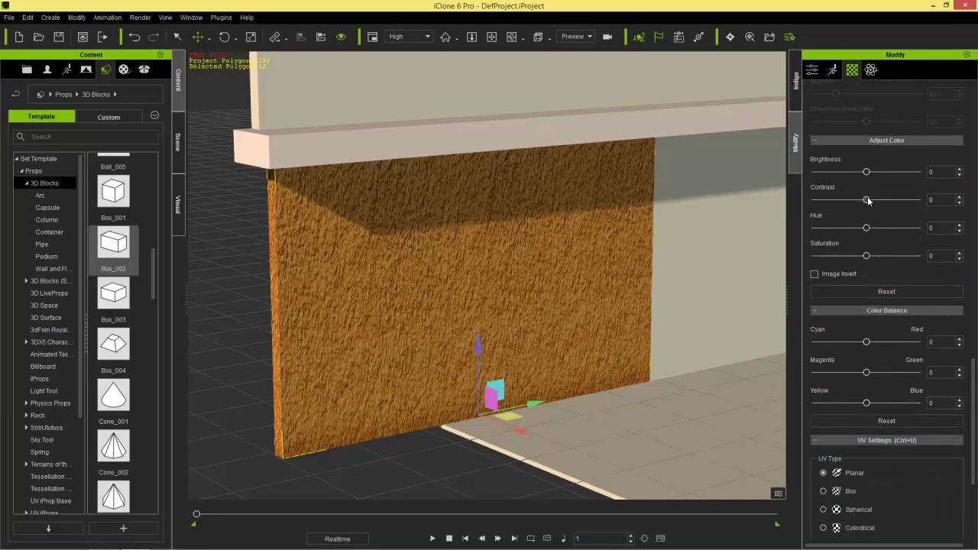
drag(866, 261, 840, 266)
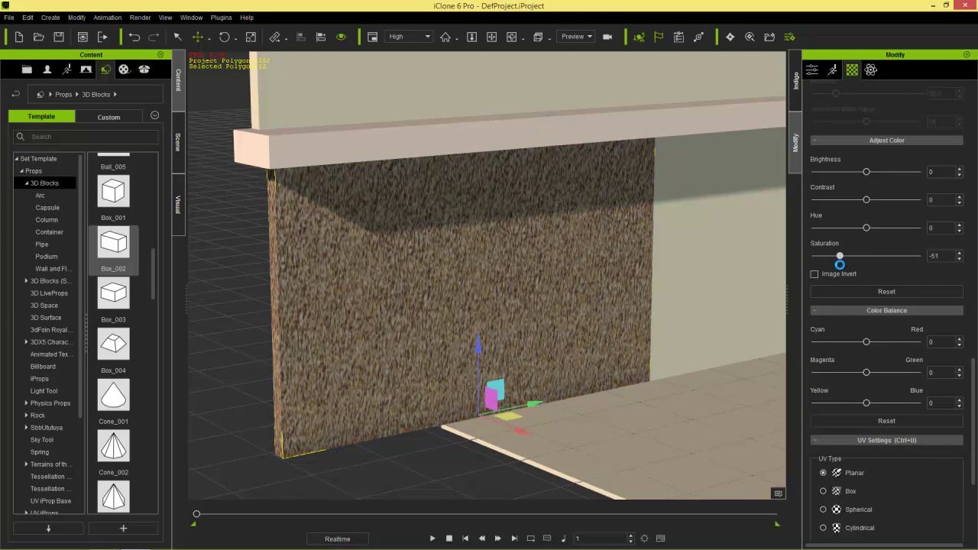
mouse_move(866, 173)
mouse_down()
mouse_move(856, 173)
mouse_move(869, 172)
mouse_up()
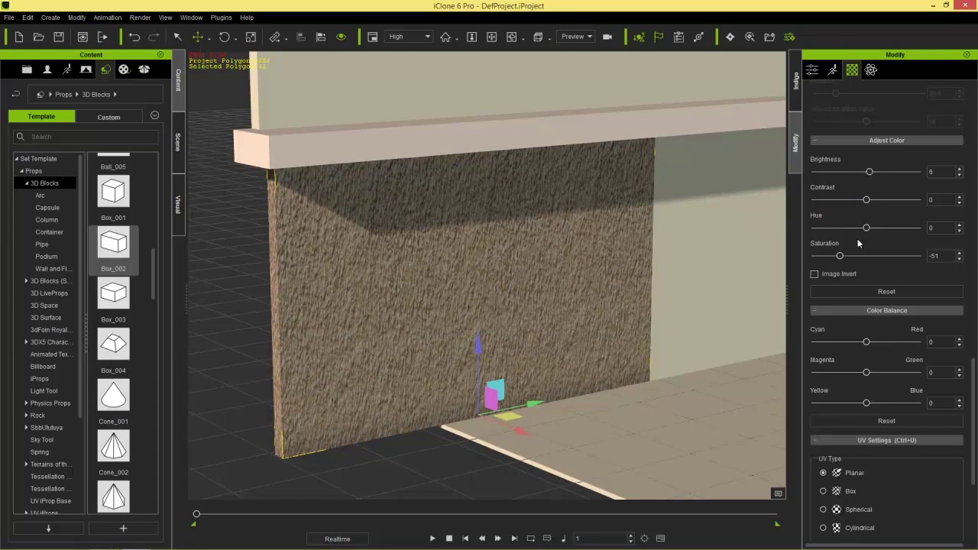
drag(840, 256, 838, 257)
scroll(577, 263, down, 3)
right_drag(577, 262, 436, 356)
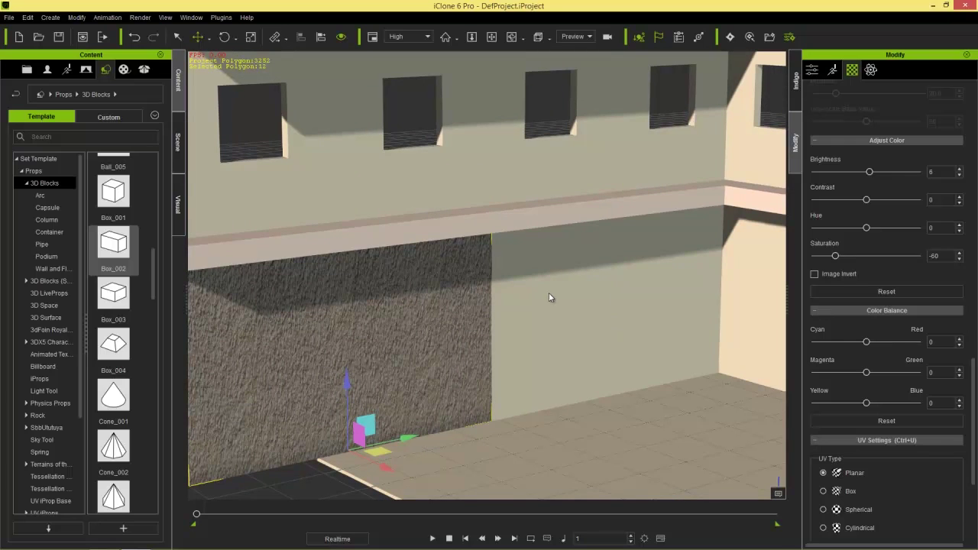
drag(870, 171, 877, 172)
right_drag(488, 348, 456, 313)
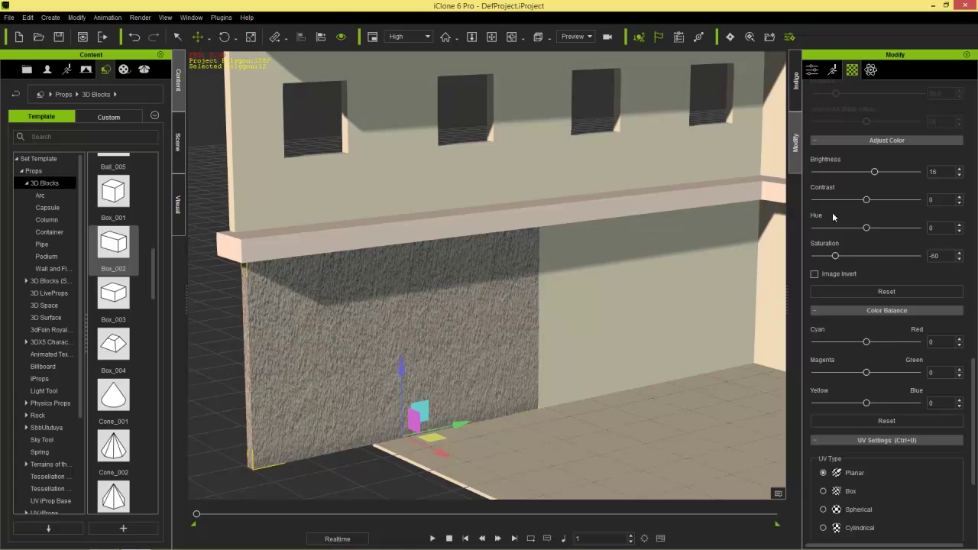
Step: Copy the stucco material from the textured wall onto both upper window walls and the remaining lower wall on the same side
drag(975, 386, 974, 115)
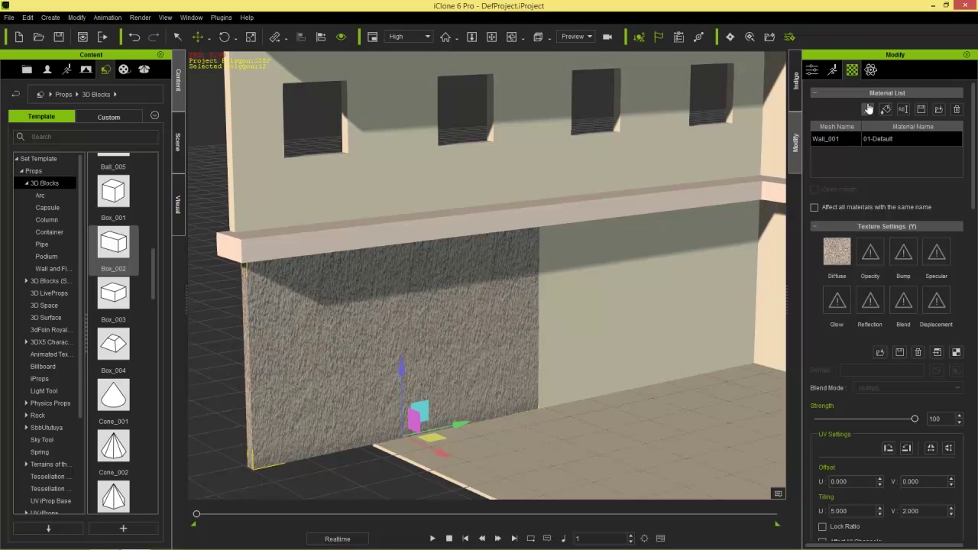
key(b)
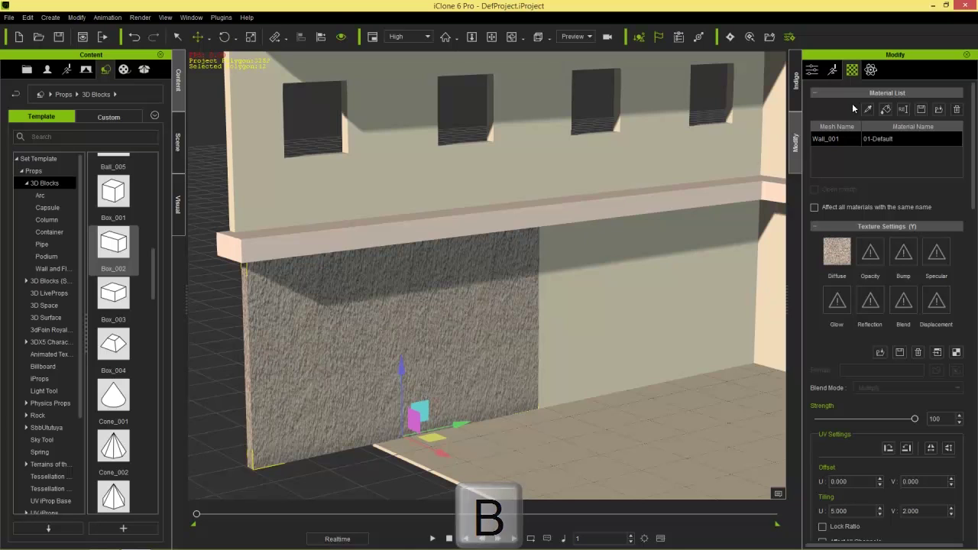
click(886, 109)
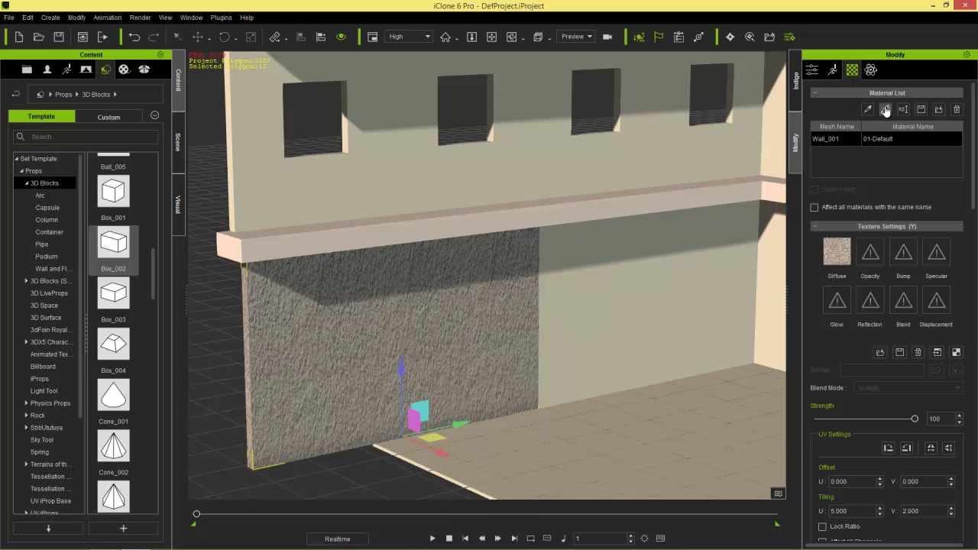
click(475, 174)
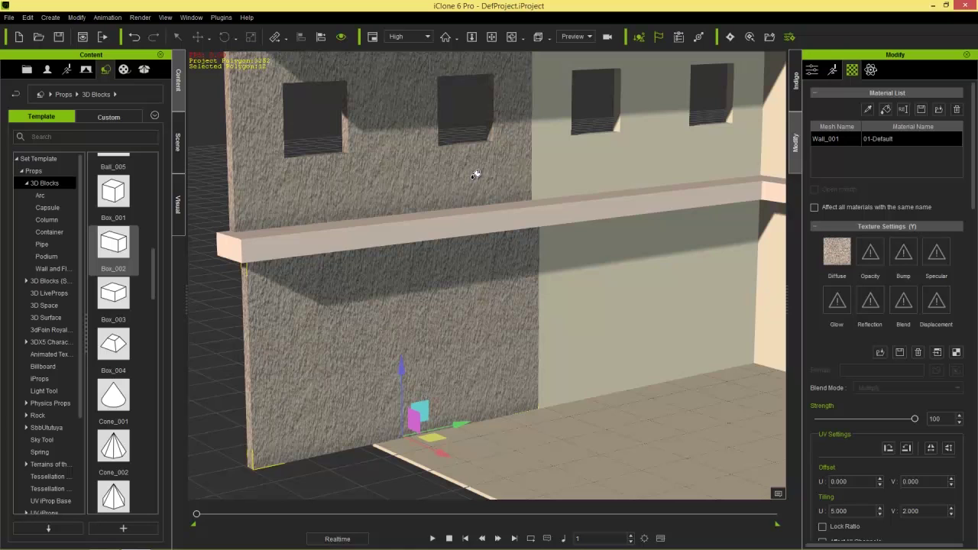
click(618, 159)
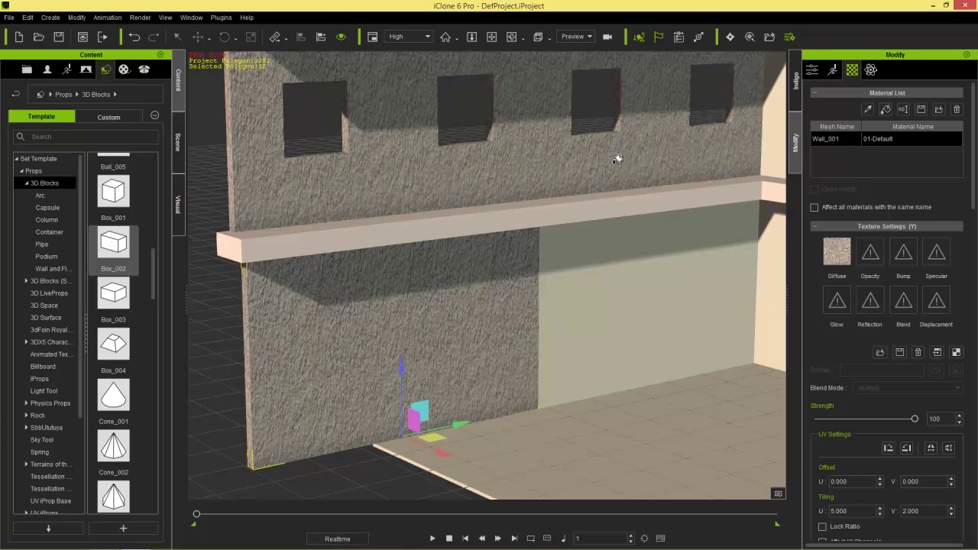
click(631, 291)
key(Escape)
Step: Apply the stucco material to the adjacent side's upper window walls, doorway wall, plain lower wall and the stair wall behind the doorway
middle_drag(637, 296, 334, 342)
mouse_move(463, 335)
middle_down()
mouse_move(374, 302)
mouse_move(277, 300)
middle_up()
right_drag(277, 300, 329, 289)
middle_drag(329, 290, 428, 299)
click(885, 109)
click(643, 207)
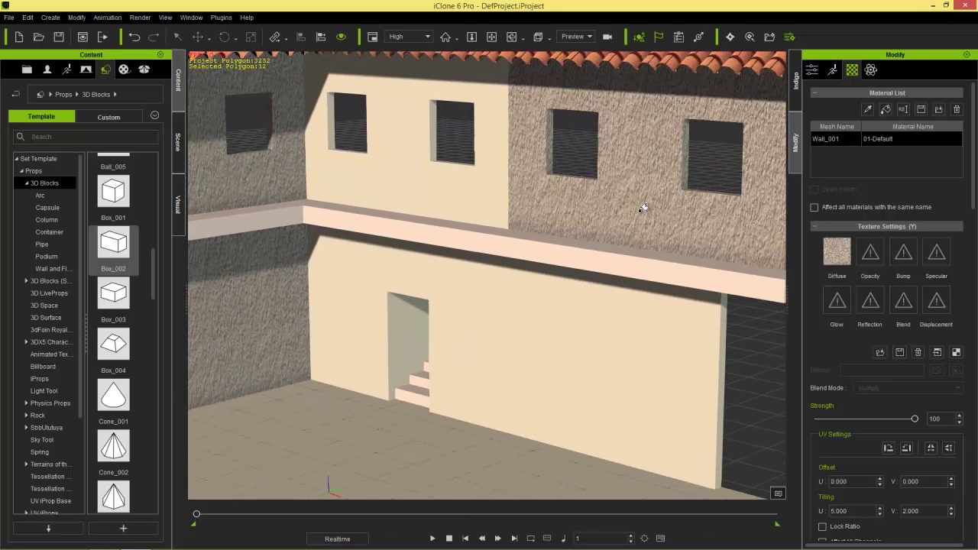
click(458, 188)
click(359, 277)
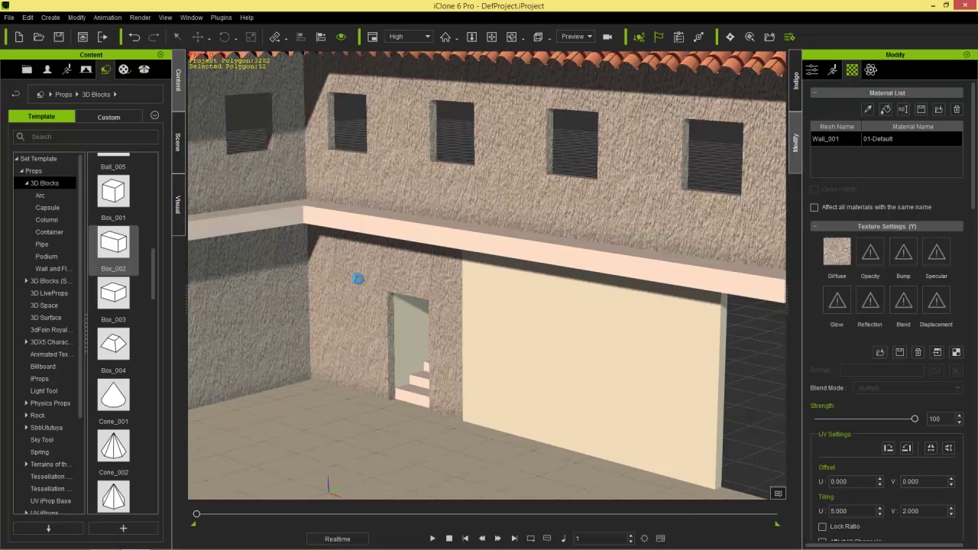
click(527, 302)
click(409, 318)
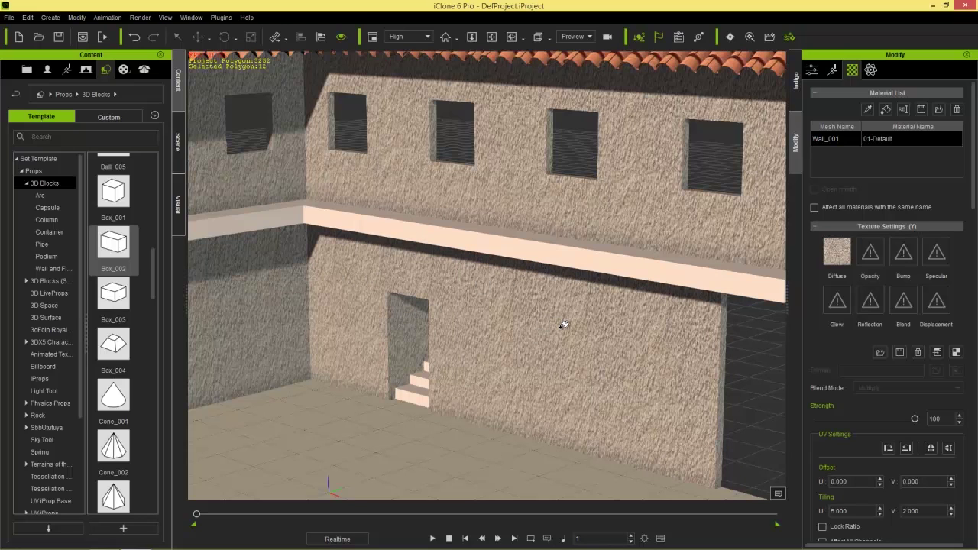
key(Escape)
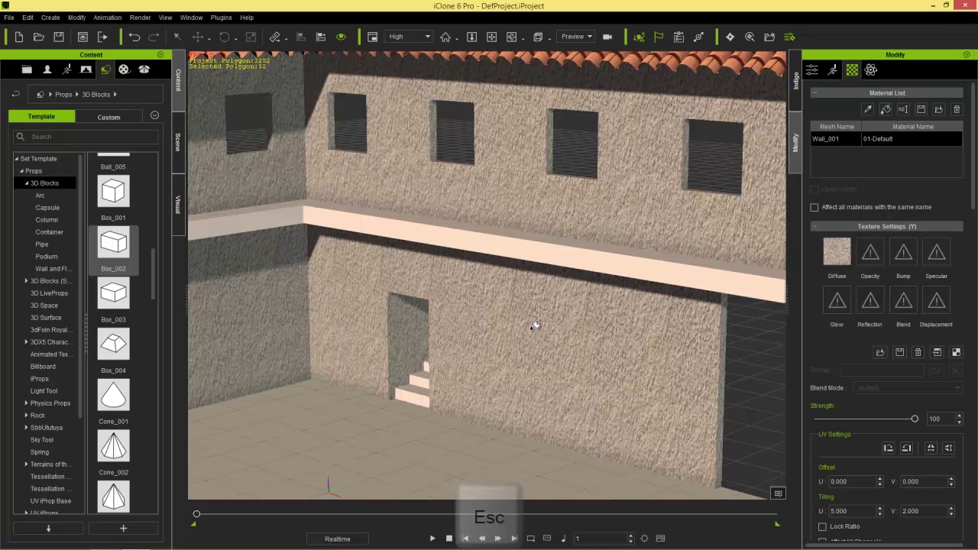
Step: Apply the ConcreteStucco0123_5_L image as the diffuse texture of the long ledge on the side wall
right_drag(356, 266, 556, 307)
scroll(493, 204, down, 2)
middle_drag(577, 308, 520, 269)
right_drag(398, 173, 512, 236)
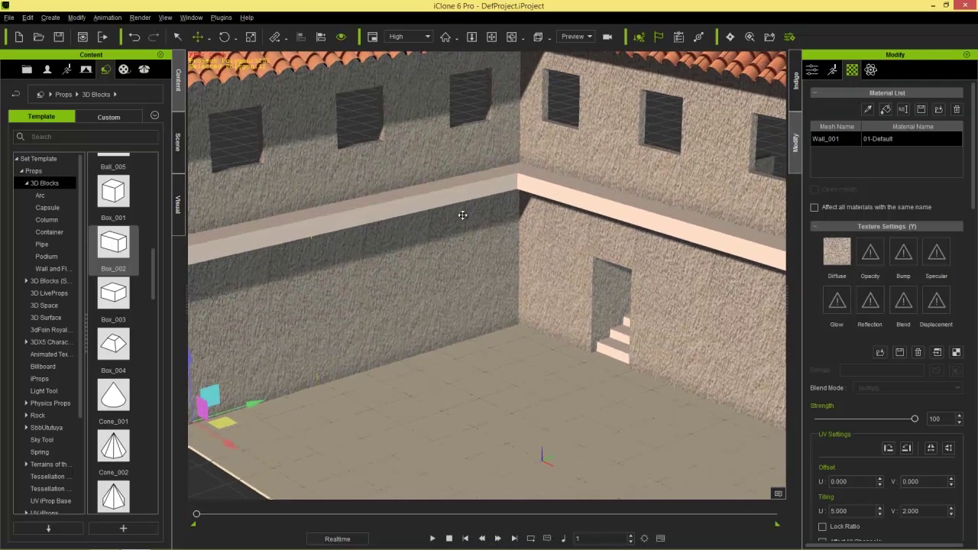
right_drag(459, 207, 551, 252)
scroll(547, 260, up, 2)
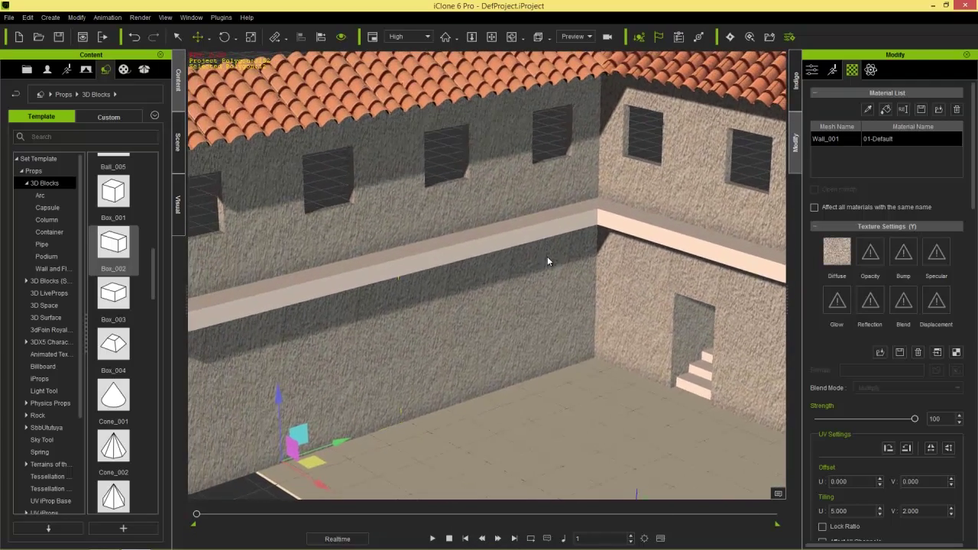
click(480, 243)
double_click(838, 253)
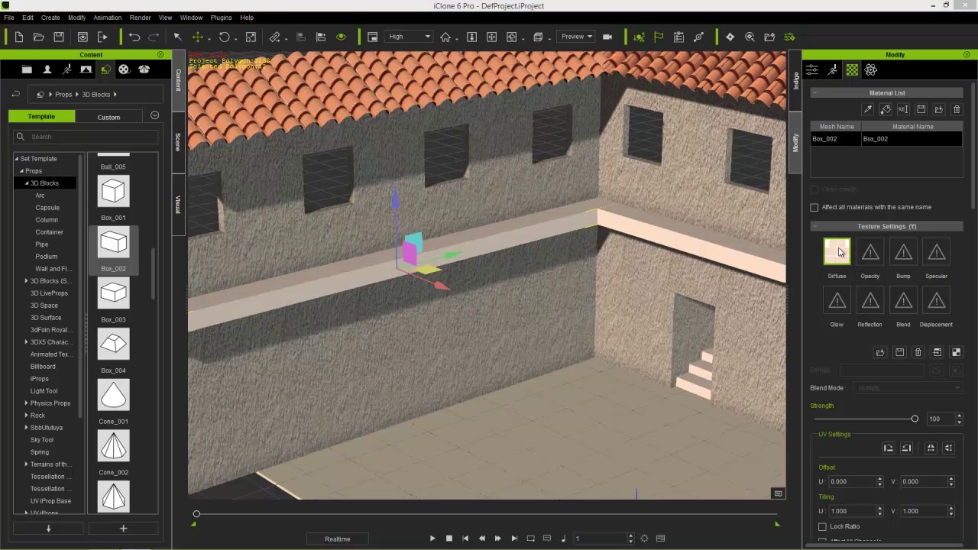
mouse_move(481, 91)
mouse_down()
mouse_move(475, 141)
mouse_move(480, 106)
mouse_up()
double_click(183, 142)
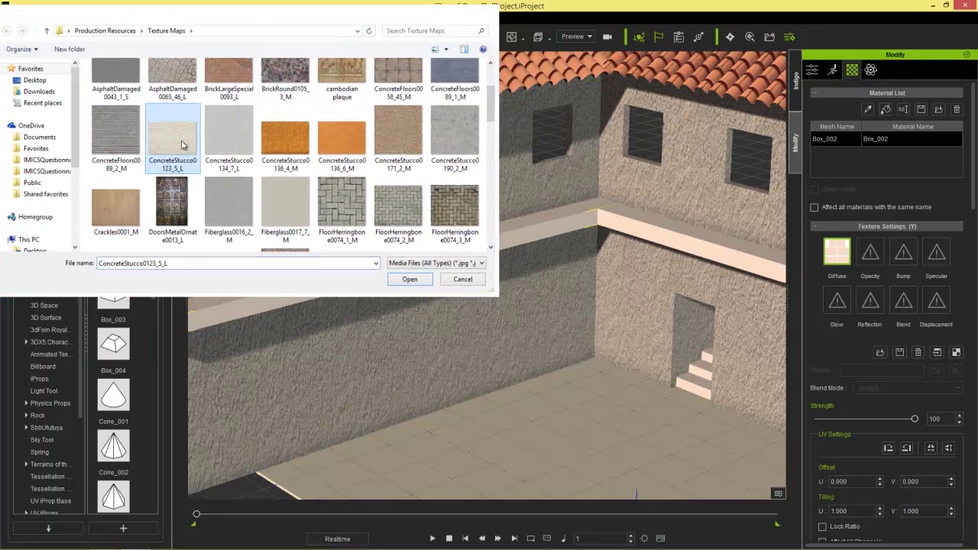
Step: Apply Box UV mapping aligned to X, with U and V tiling of 1, to the side wall's ledge
right_drag(406, 317, 515, 312)
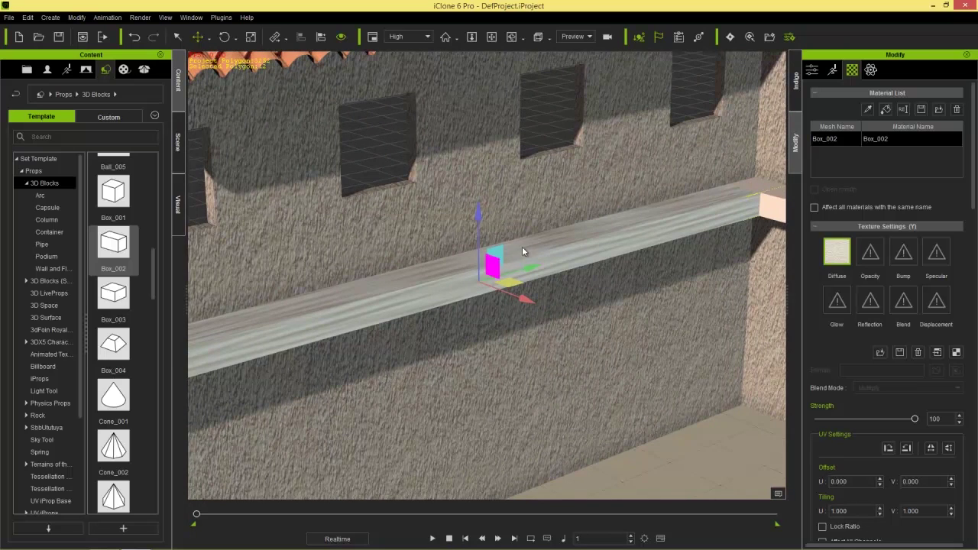
right_drag(558, 391, 431, 347)
middle_drag(431, 346, 436, 340)
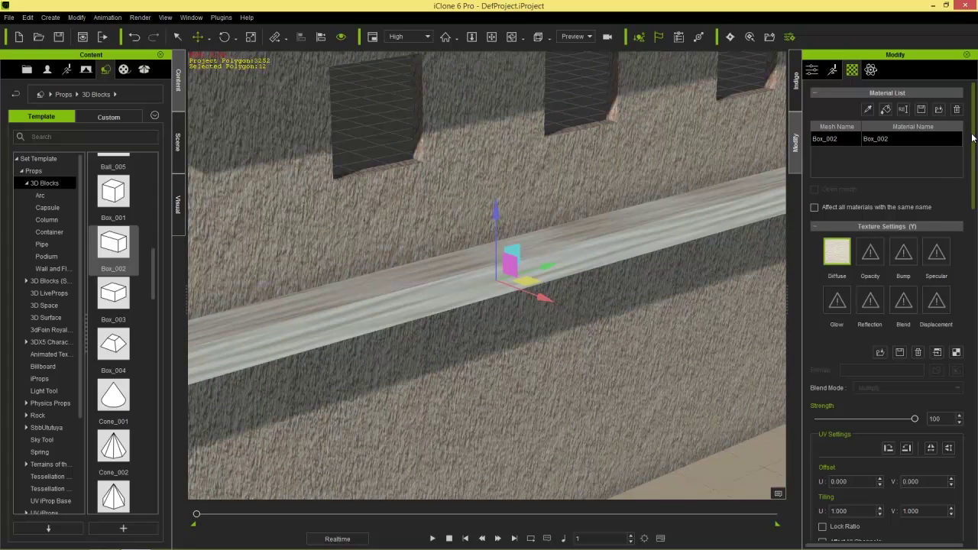
drag(975, 124, 975, 455)
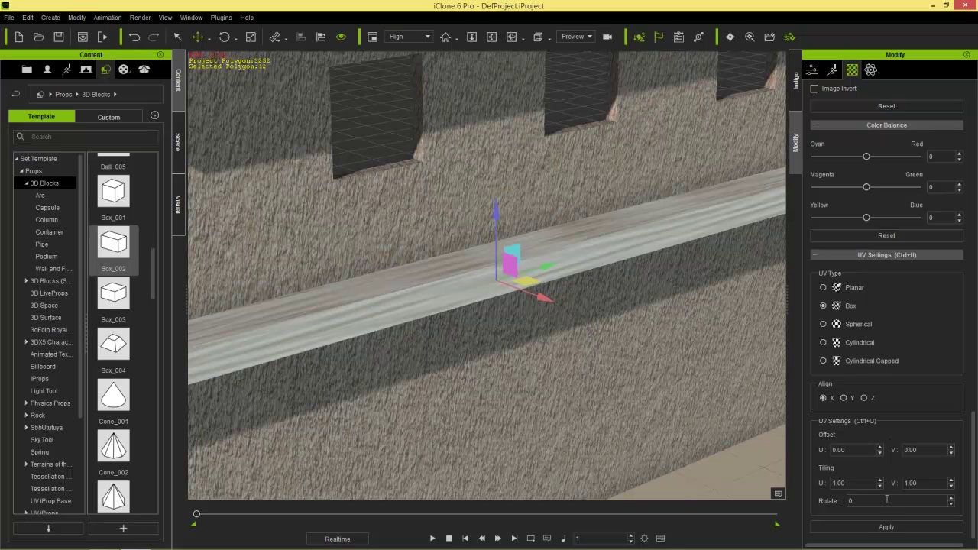
click(886, 526)
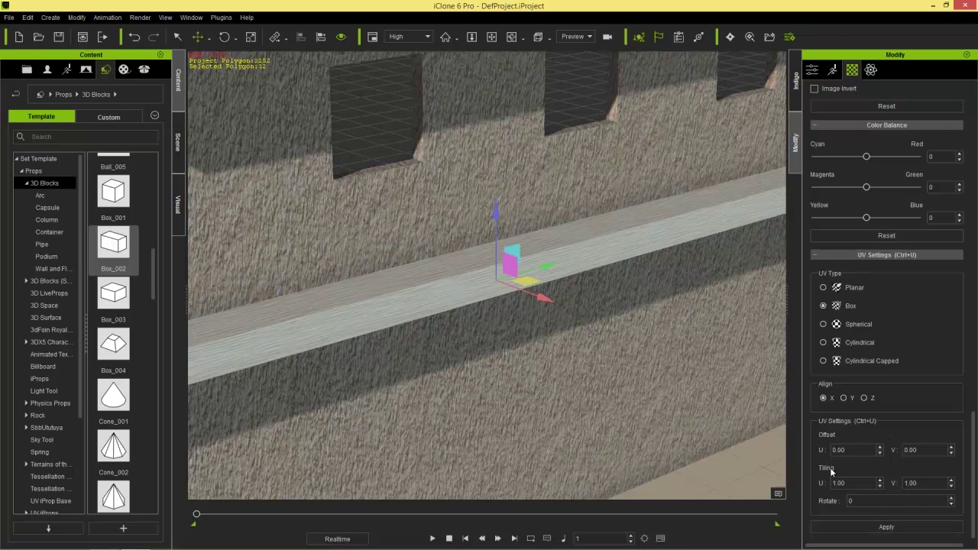
right_drag(366, 369, 421, 301)
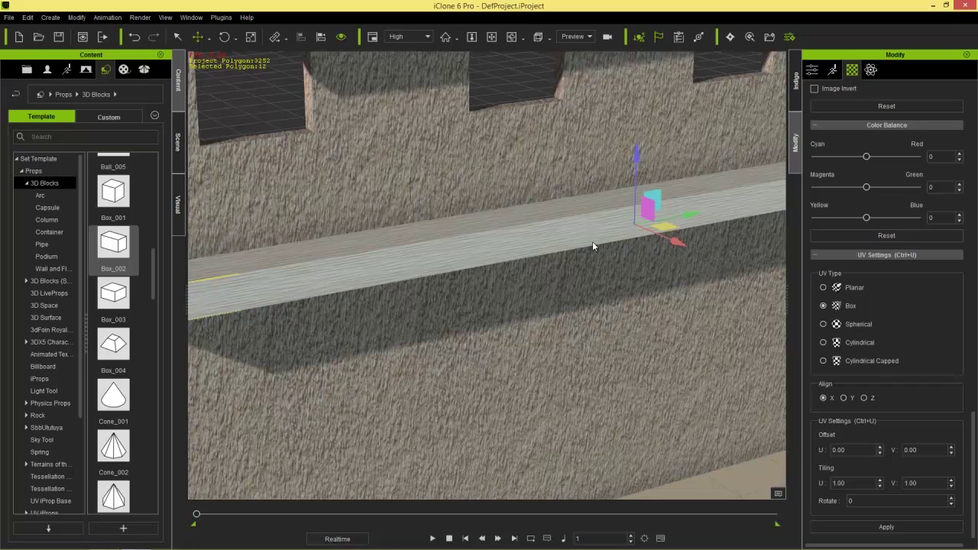
Step: Set the U tiling of the side wall ledge's Box UV mapping to 10 and apply it
middle_drag(592, 246, 493, 281)
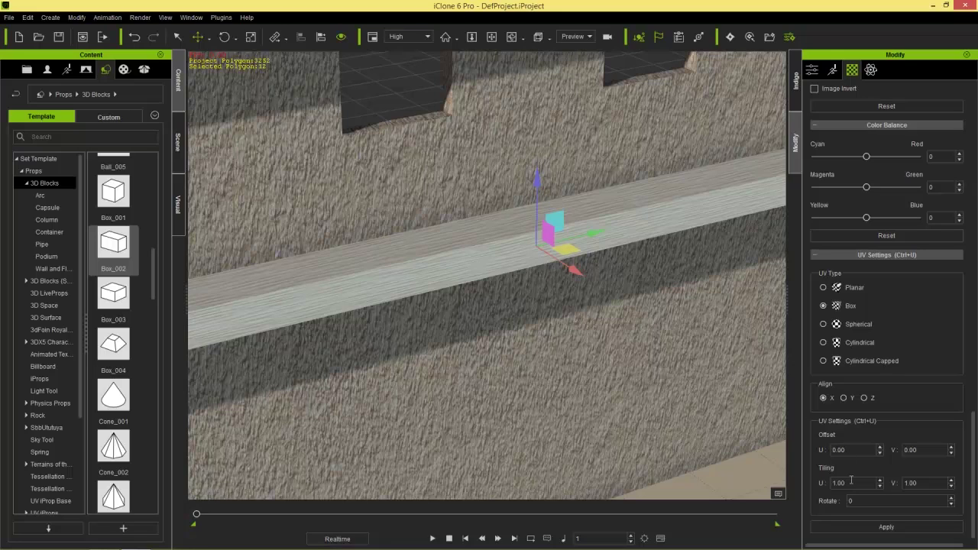
text(10)
key(Return)
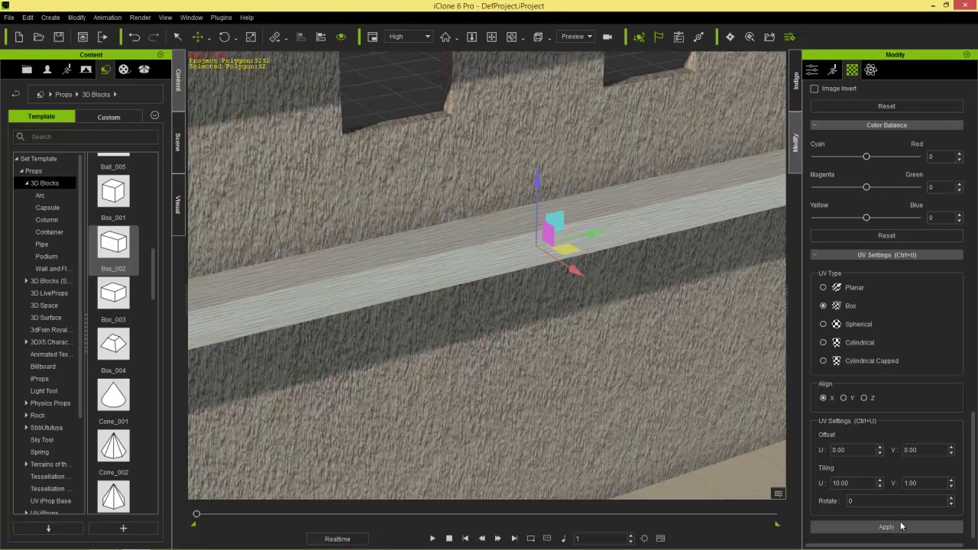
click(902, 526)
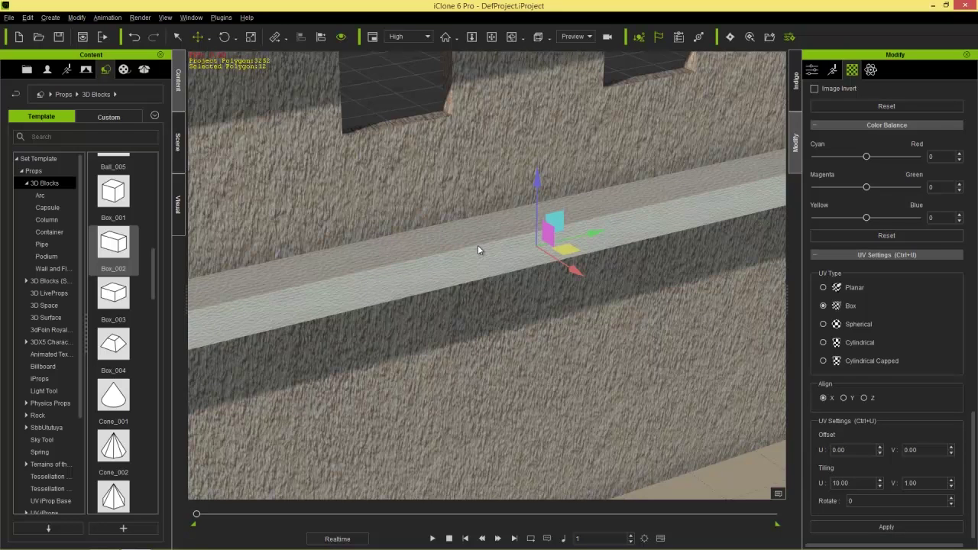
right_drag(478, 250, 500, 297)
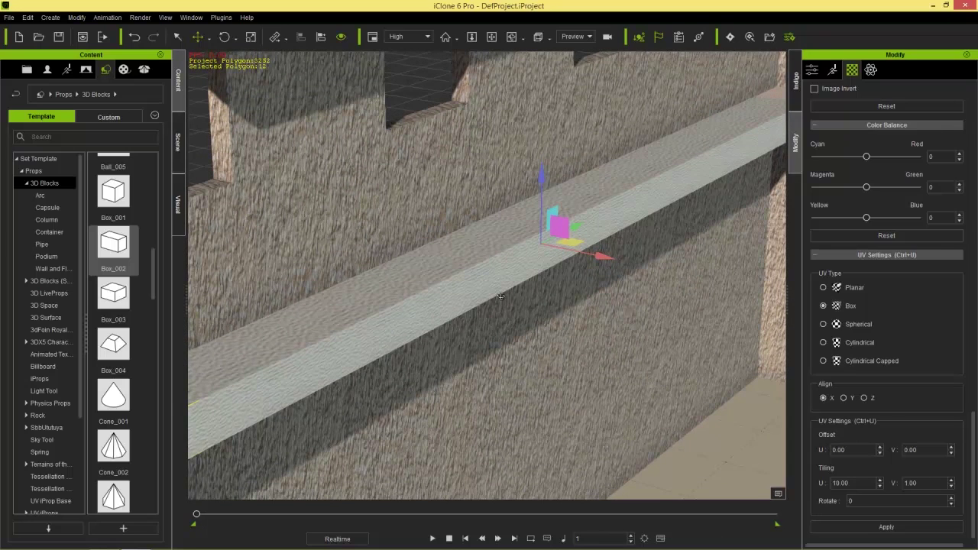
Step: Darken and desaturate the side wall ledge's texture with brightness and saturation both at -66
drag(972, 419, 971, 91)
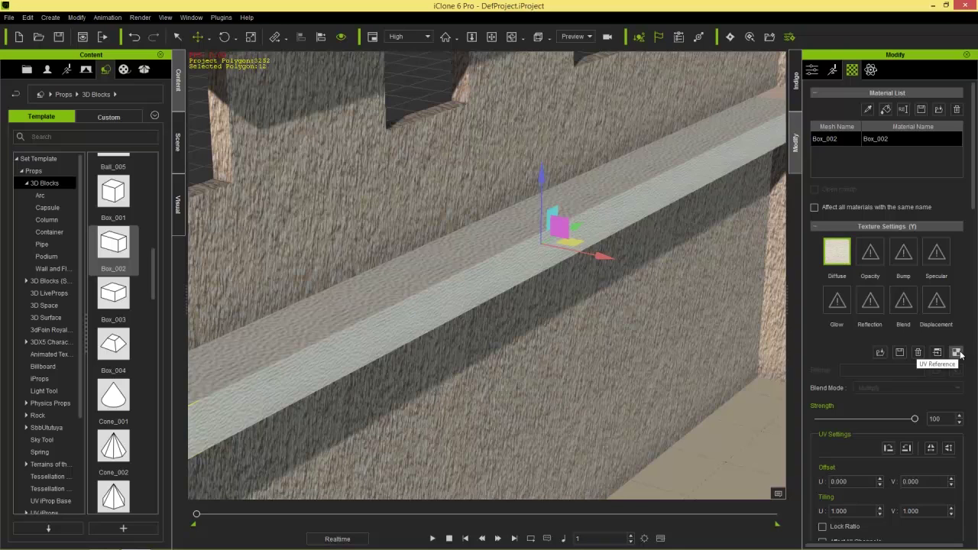
drag(973, 188, 973, 443)
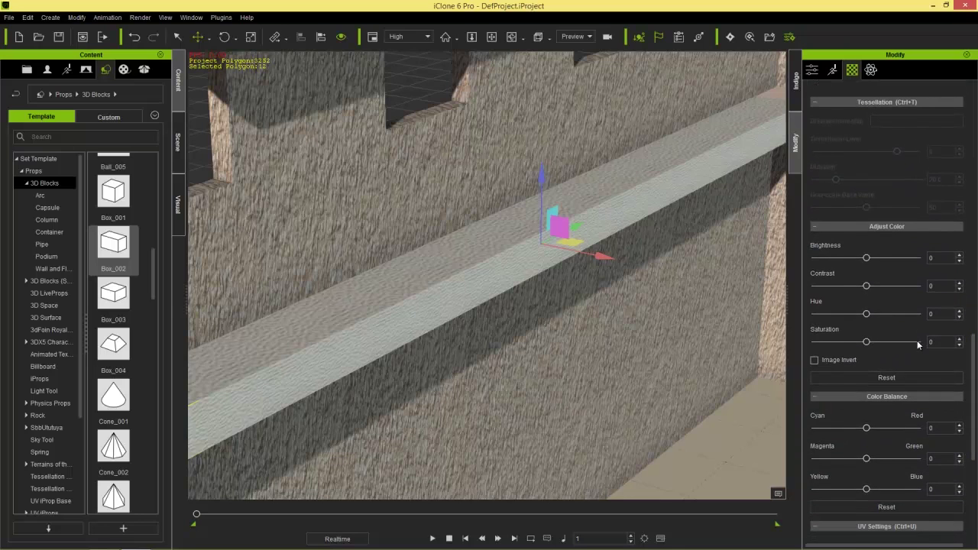
drag(866, 259, 832, 268)
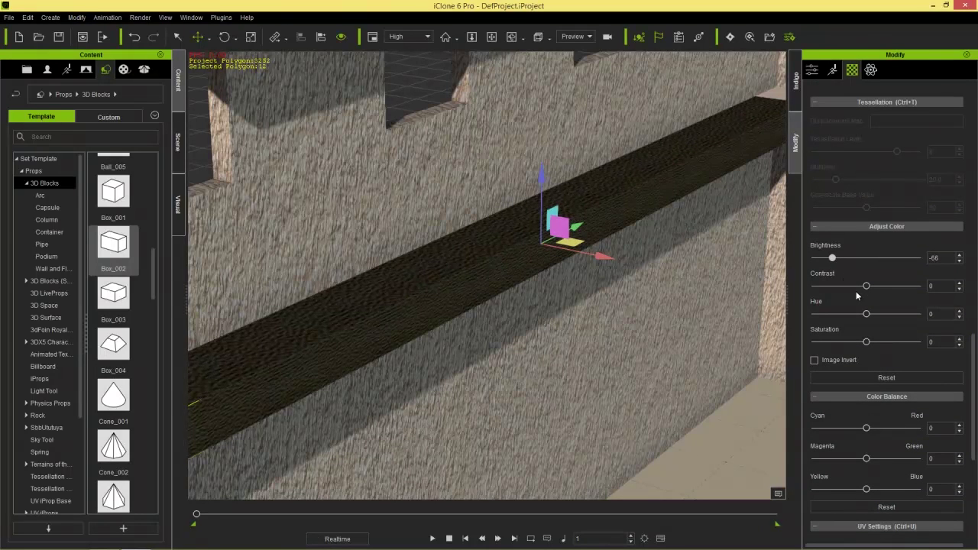
drag(865, 342, 835, 345)
Step: Copy the dark material from the side wall's ledge onto the adjoining ledge above the doorway
scroll(520, 252, down, 4)
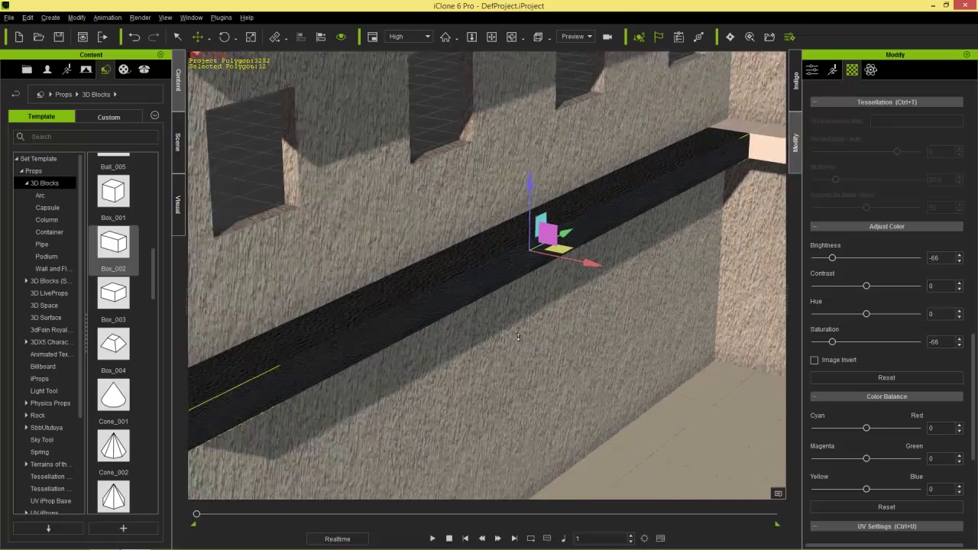
middle_drag(576, 291, 451, 320)
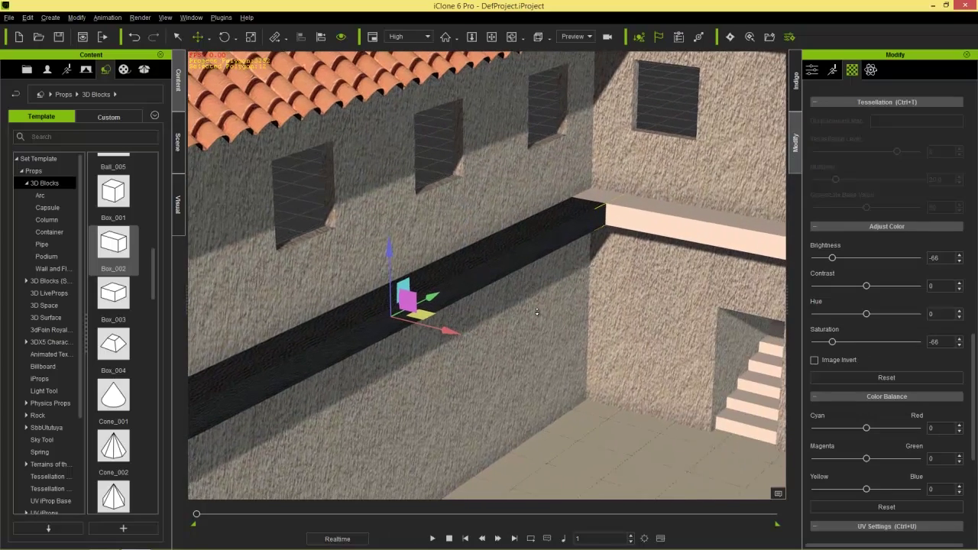
middle_drag(531, 288, 547, 321)
scroll(971, 345, up, 10)
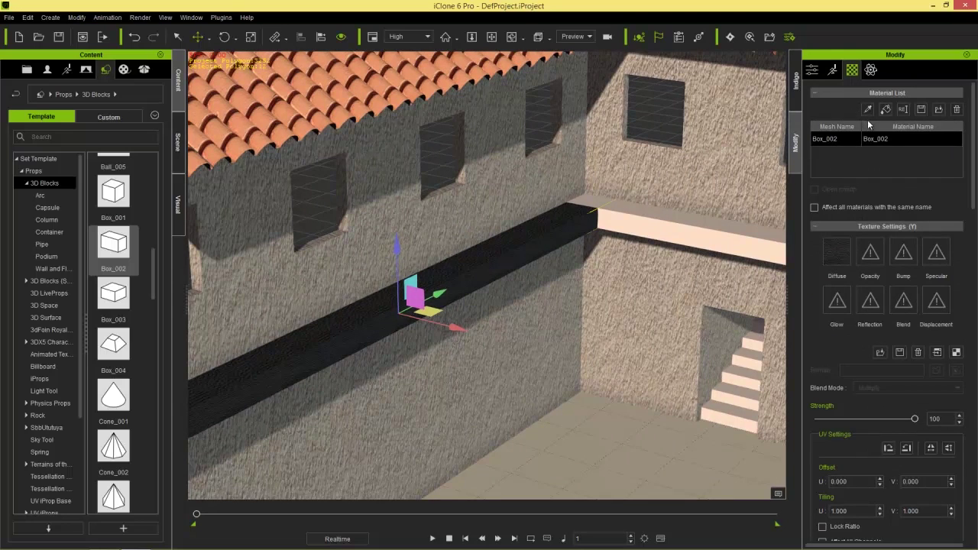
click(837, 251)
key(b)
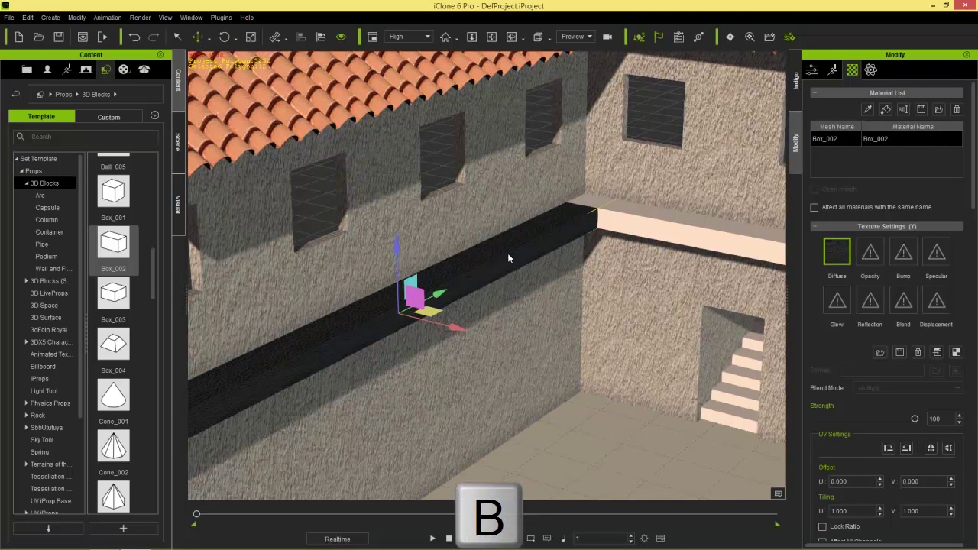
click(710, 227)
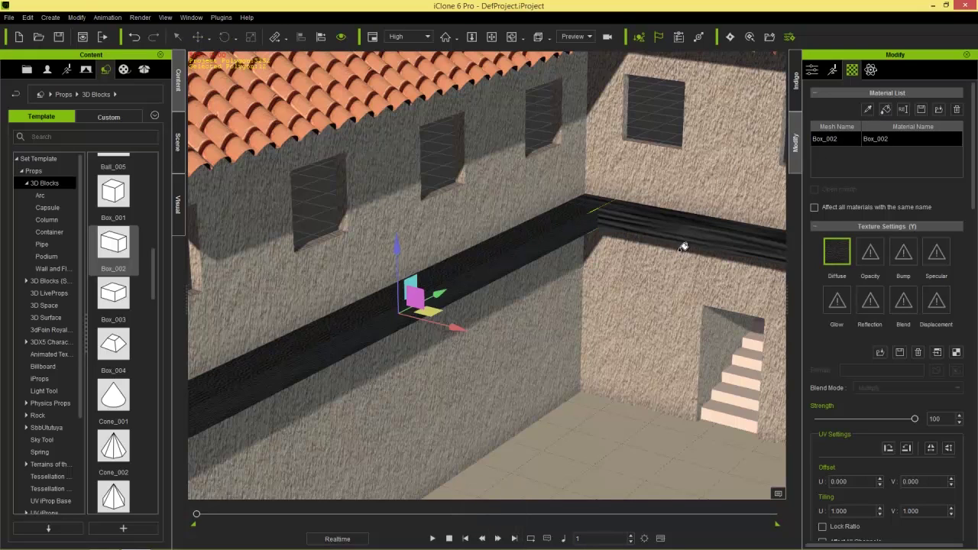
key(Escape)
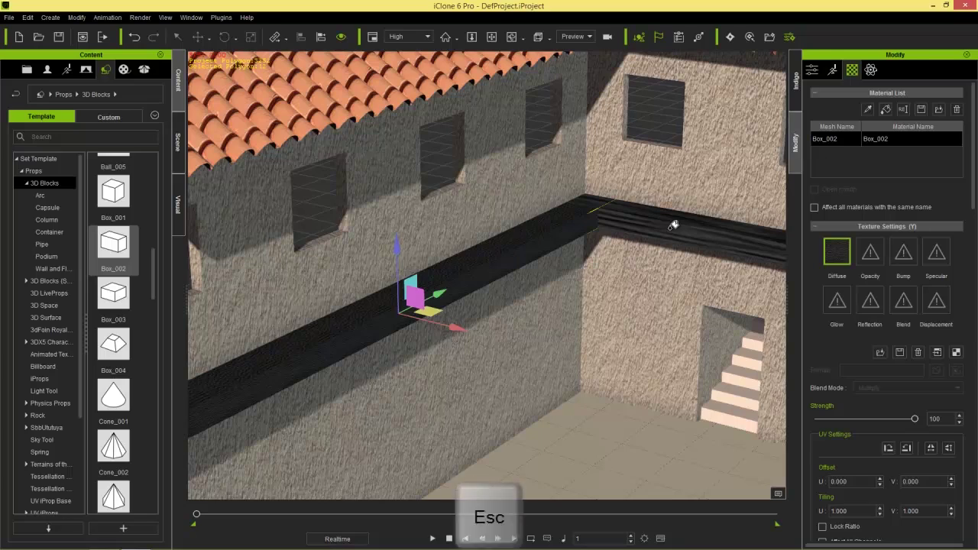
Step: Apply Box UV mapping with a U tiling of 10 to the ledge above the doorway
right_drag(674, 227, 454, 233)
drag(972, 146, 964, 471)
scroll(964, 472, down, 1)
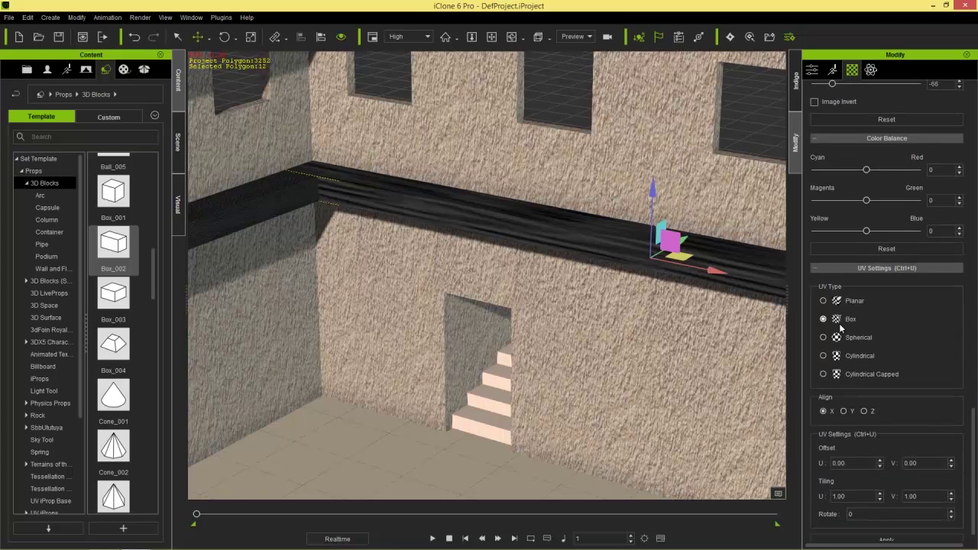
text(10)
click(887, 541)
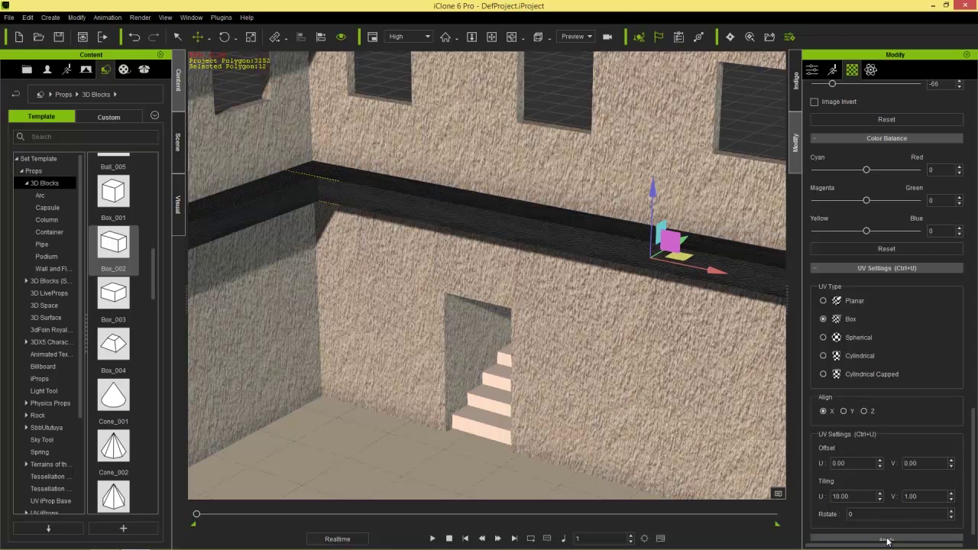
Step: Apply the ConcreteFloors0089_1_M image as the diffuse texture of the bottom stair step behind the doorway
right_drag(414, 272, 545, 296)
right_drag(536, 254, 435, 273)
scroll(435, 273, up, 5)
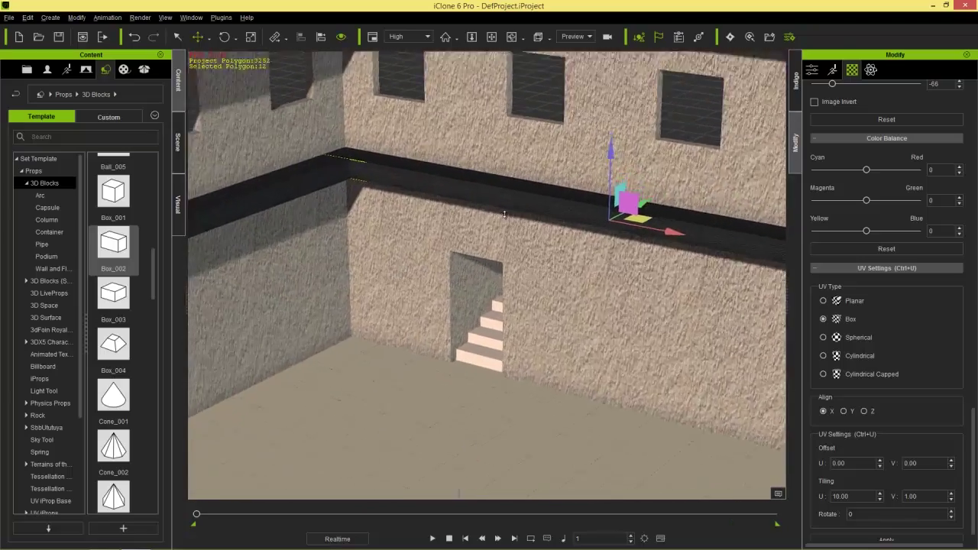
scroll(563, 228, up, 10)
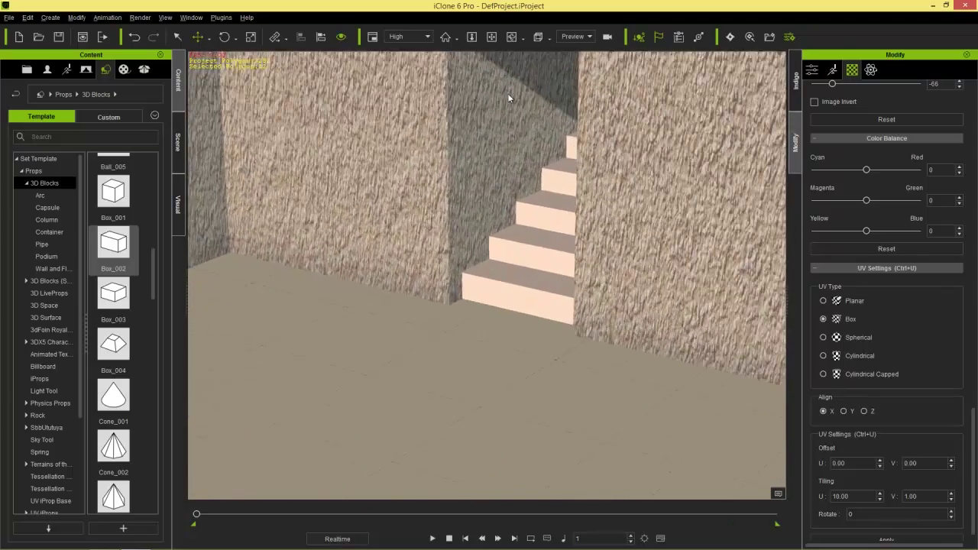
click(483, 322)
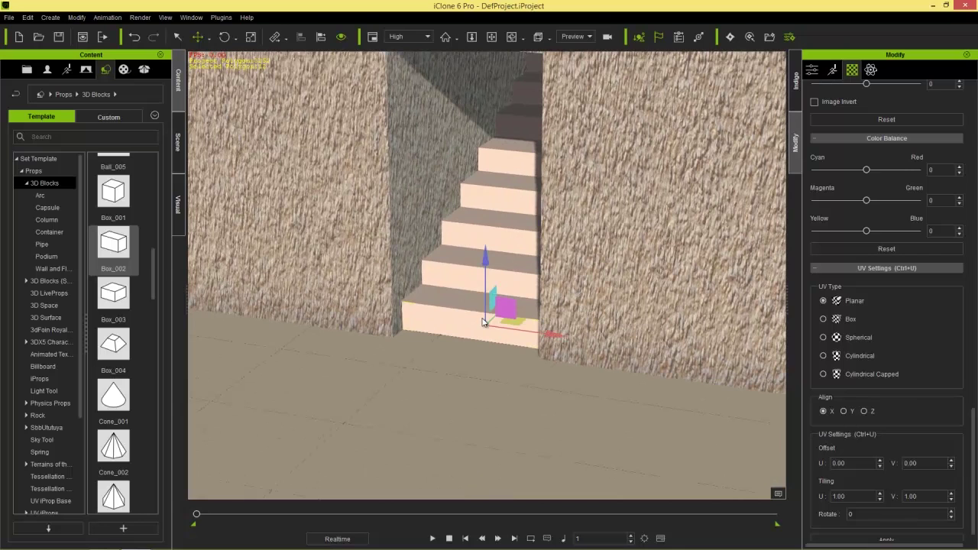
scroll(917, 259, up, 10)
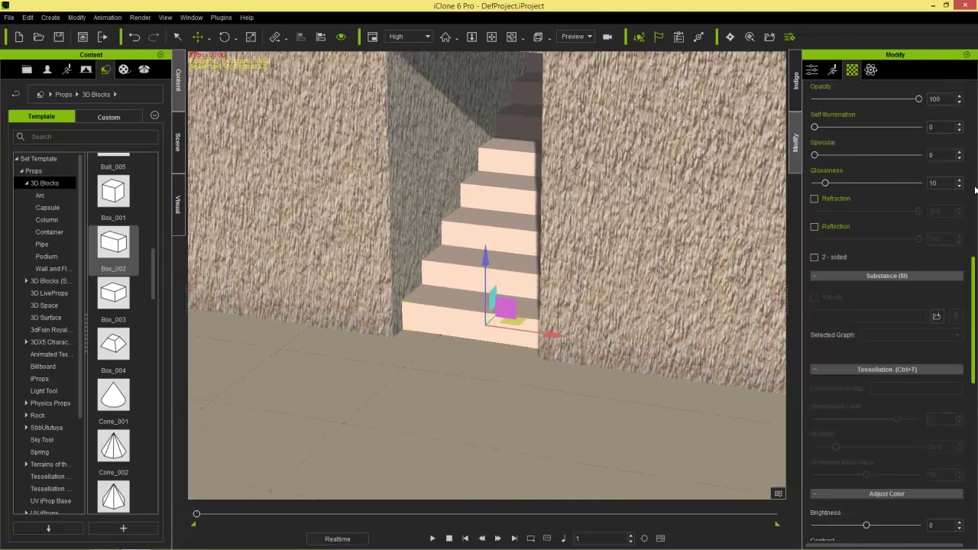
double_click(847, 250)
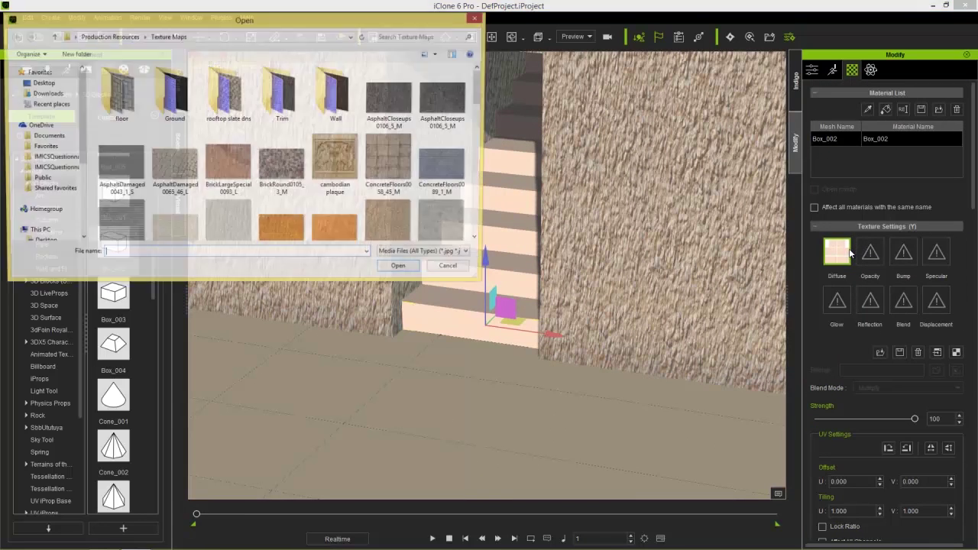
click(457, 167)
double_click(457, 164)
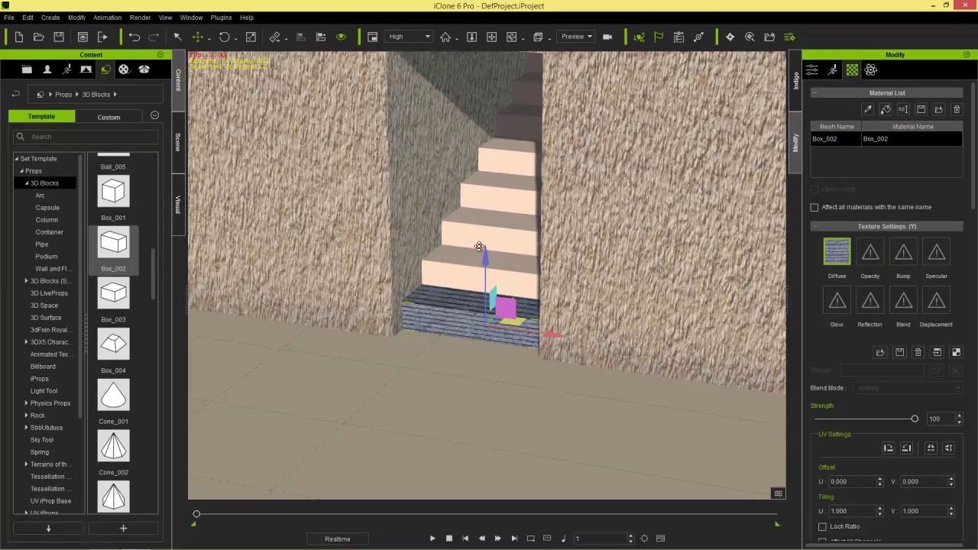
Step: Copy the bottom stair step's material onto each of the higher steps seen through the doorway
right_drag(431, 285, 416, 320)
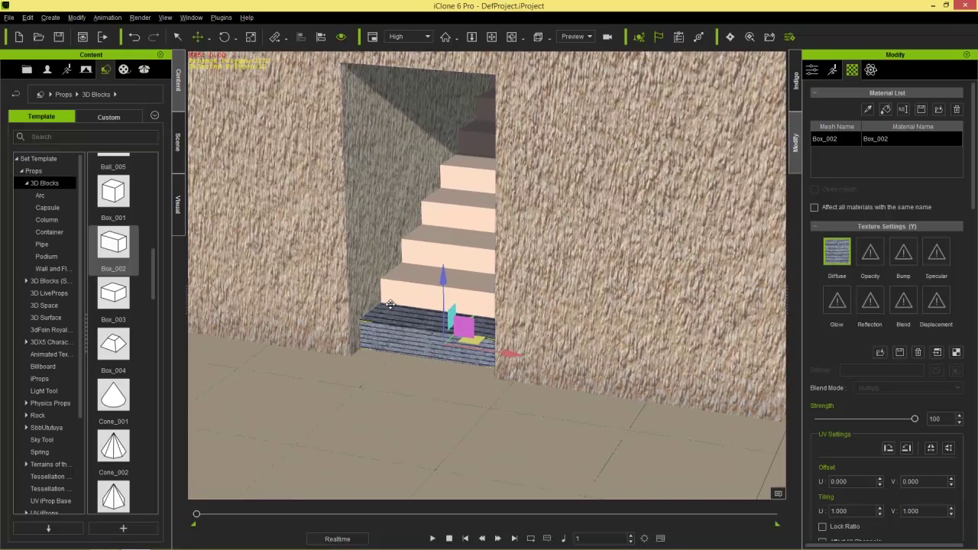
key(b)
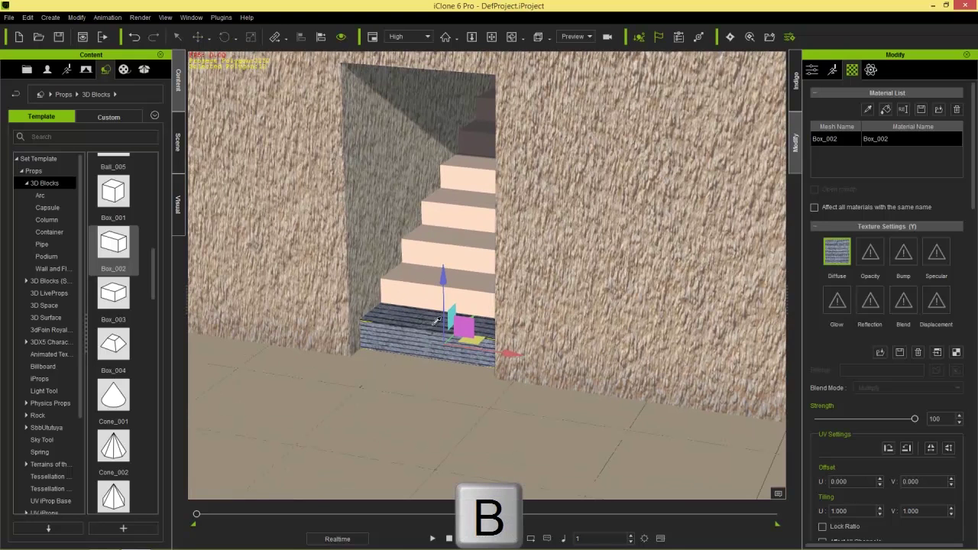
right_drag(513, 229, 548, 174)
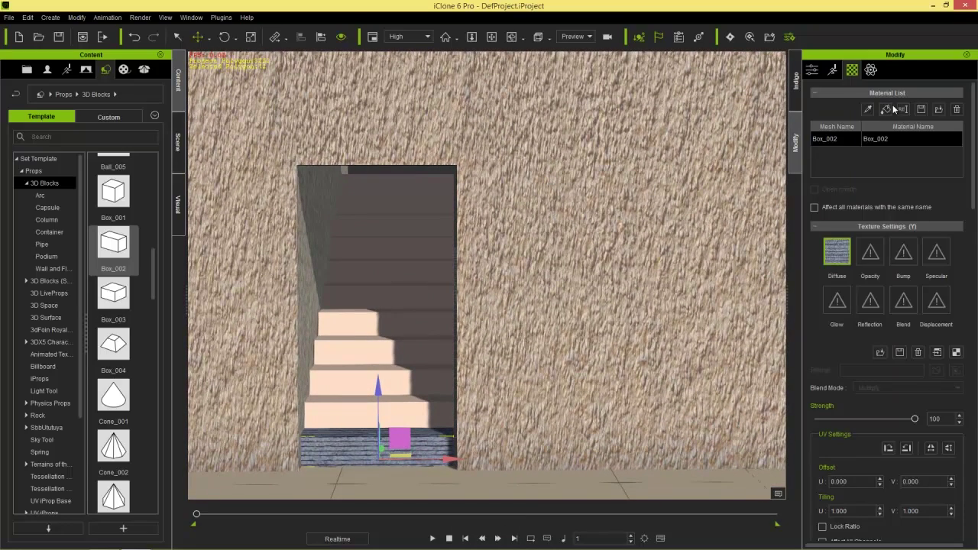
click(359, 400)
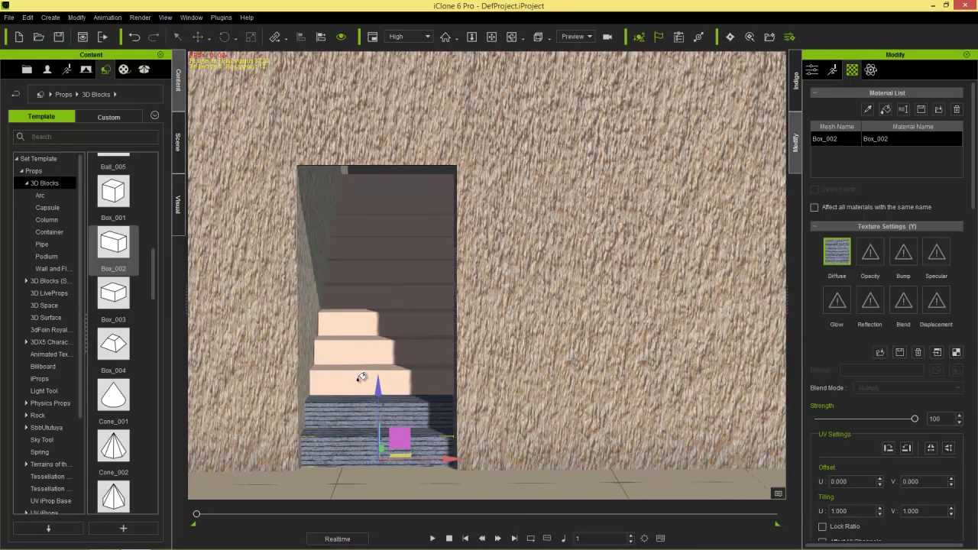
click(362, 378)
click(367, 346)
click(372, 321)
click(379, 292)
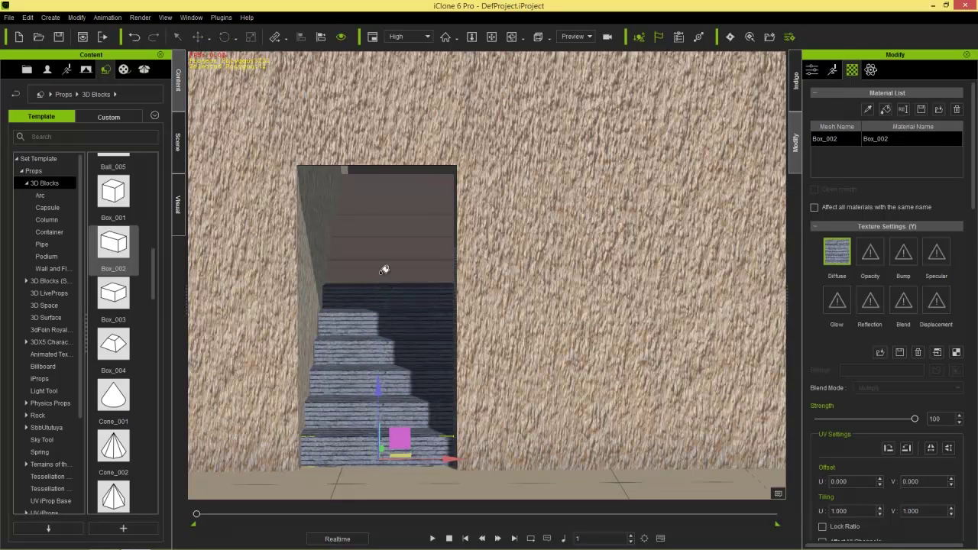
click(385, 269)
click(386, 244)
click(388, 214)
click(391, 197)
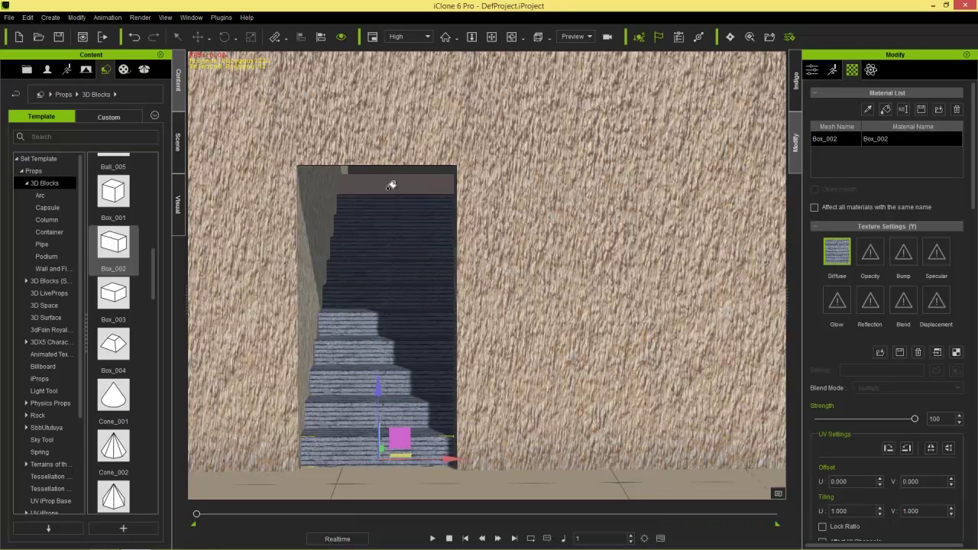
click(390, 179)
key(Escape)
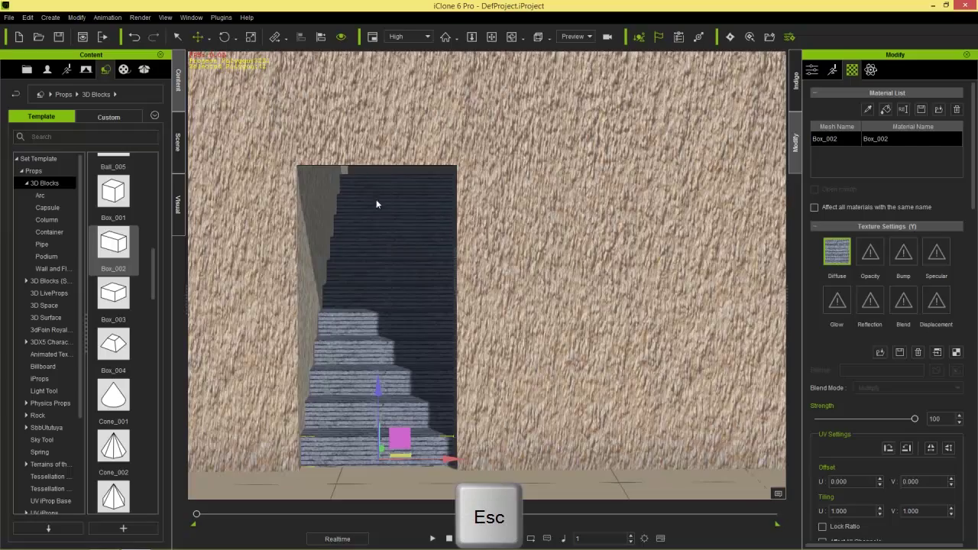
Step: Apply the FloorsRegular0254_1_M image as the diffuse texture of the room's floor
middle_drag(307, 350, 441, 252)
right_drag(452, 355, 400, 325)
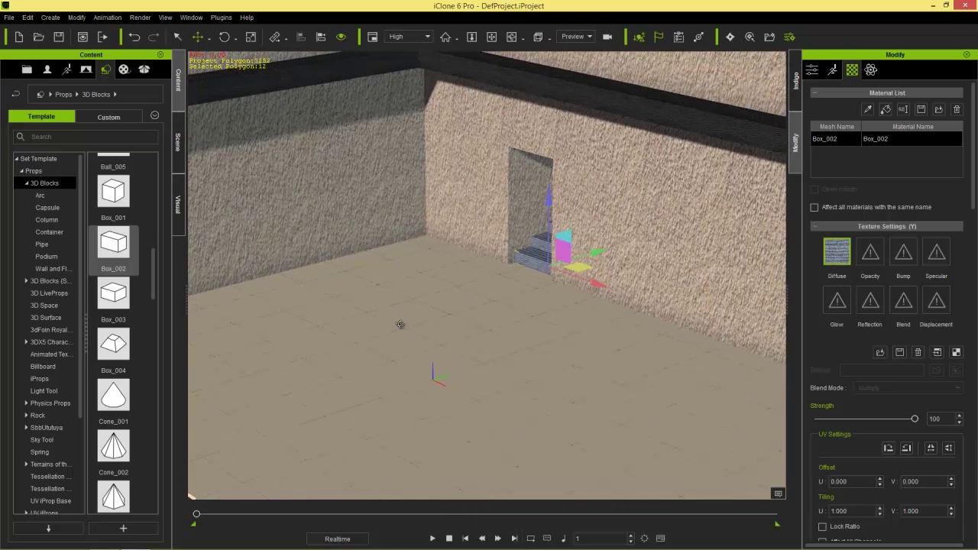
click(400, 325)
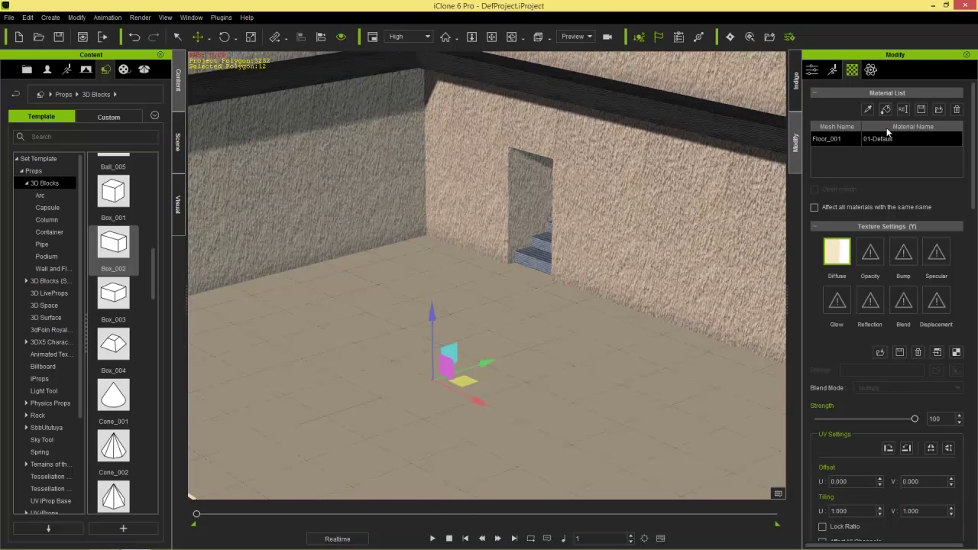
double_click(839, 255)
drag(479, 88, 484, 132)
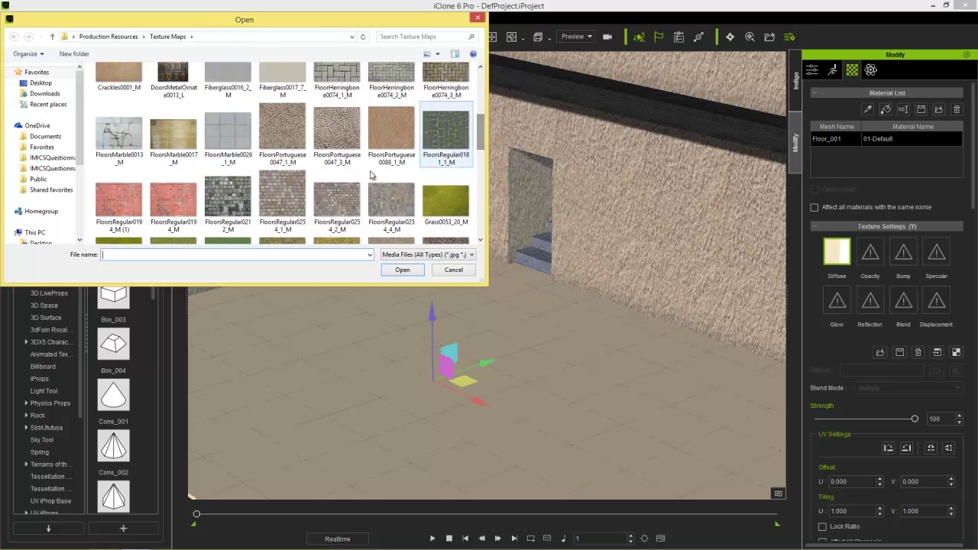
double_click(282, 200)
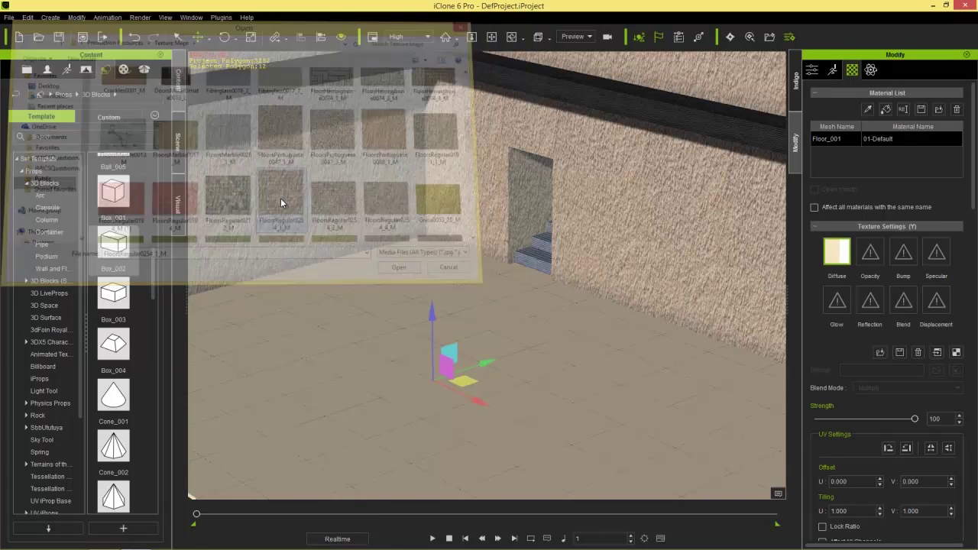
Step: Set the U and V tiling of the floor's diffuse texture to 10
middle_drag(390, 340, 417, 267)
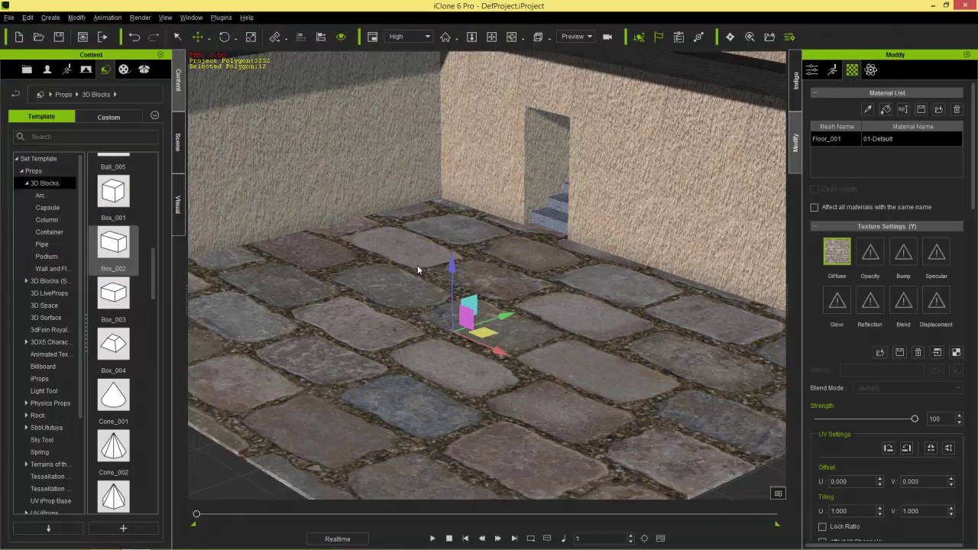
scroll(417, 269, down, 3)
right_drag(414, 321, 401, 266)
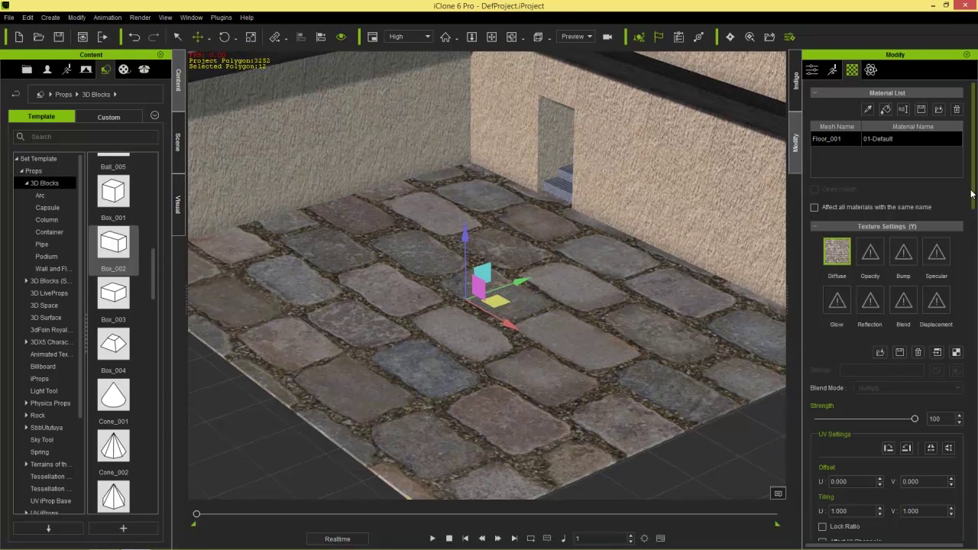
scroll(972, 194, down, 5)
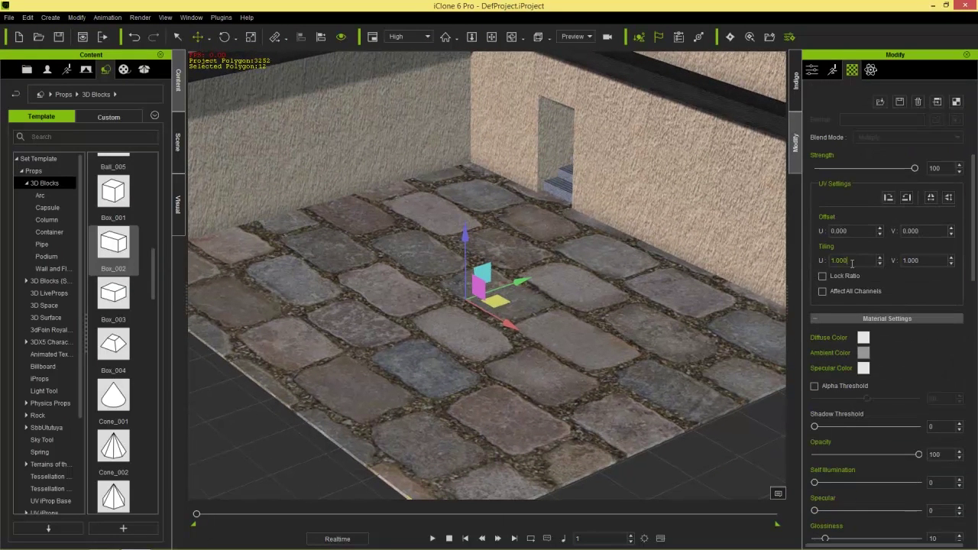
text(10)
key(Return)
text(10)
key(Return)
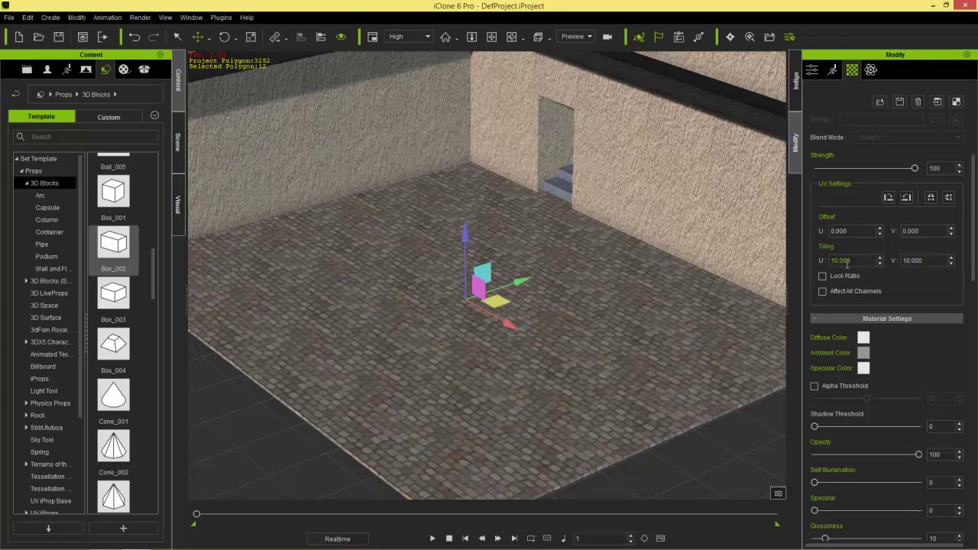
Step: Change the floor texture's U and V tiling to 8 for larger paving stones
double_click(865, 260)
text(8)
double_click(913, 260)
text(8)
key(Return)
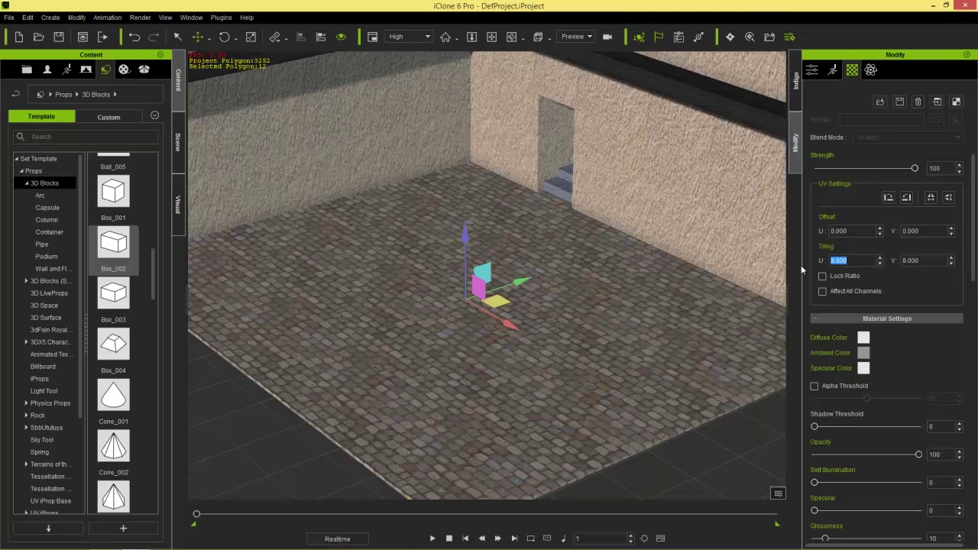
Step: Enlarge the floor's paving pattern further by setting its U and V tiling to 7
text(7)
double_click(942, 260)
text(7)
key(Return)
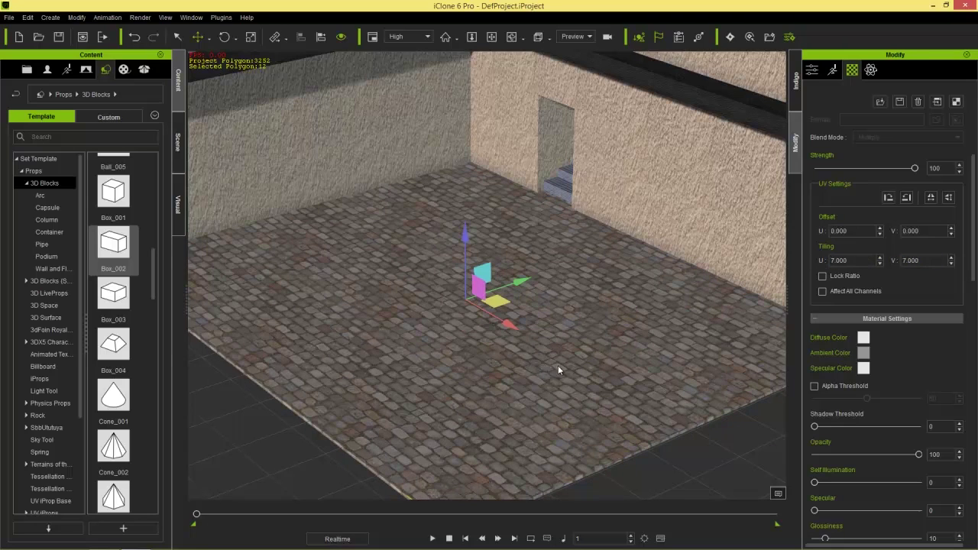
Step: Add the Angel statue from the Tessellation Props to the paved floor near the doorway
right_drag(467, 369, 500, 328)
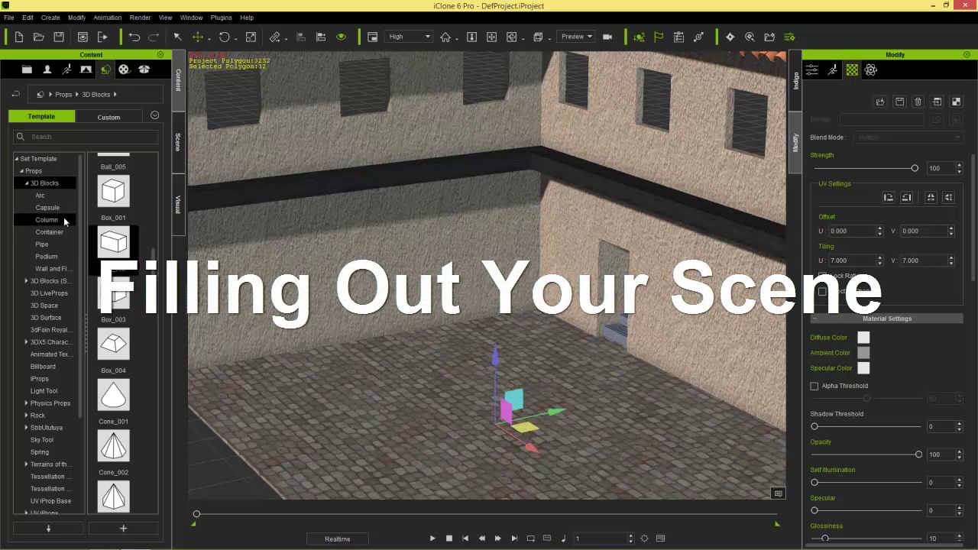
scroll(53, 290, down, 3)
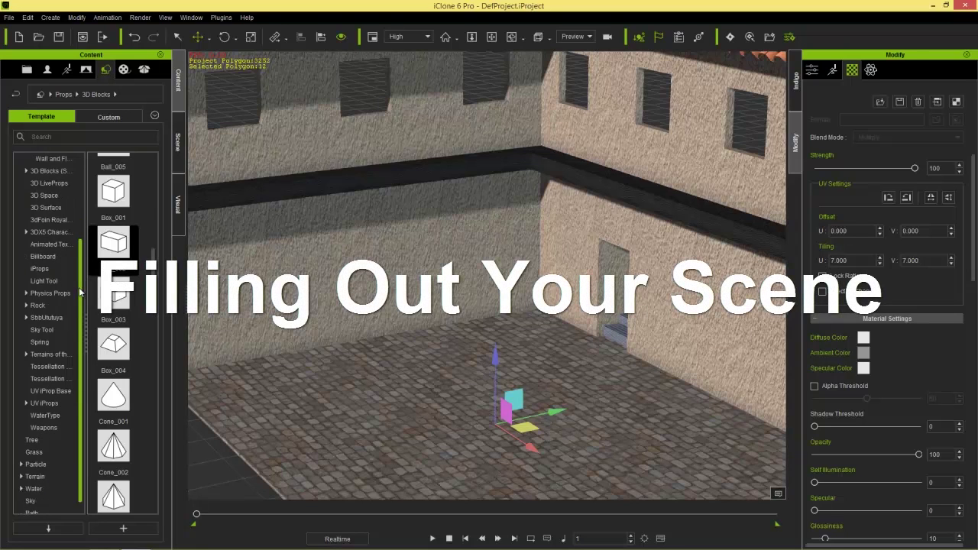
click(44, 355)
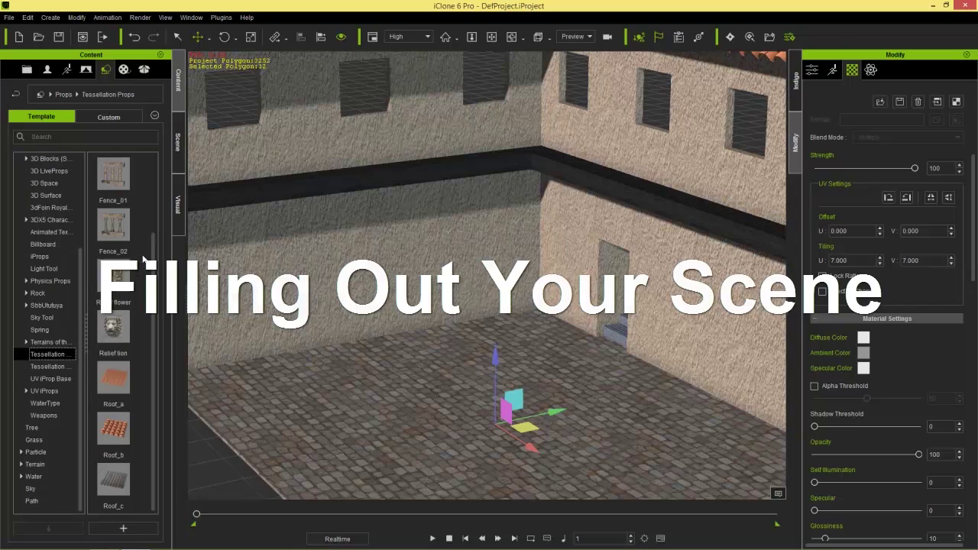
drag(113, 172, 529, 350)
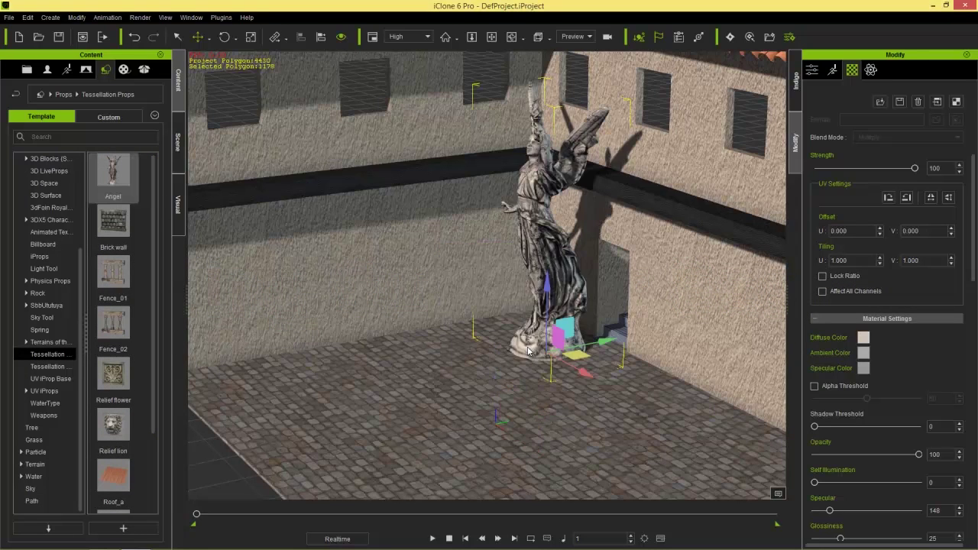
Step: Scale the angel statue down uniformly and shift it across the floor away from the doorway
key(r)
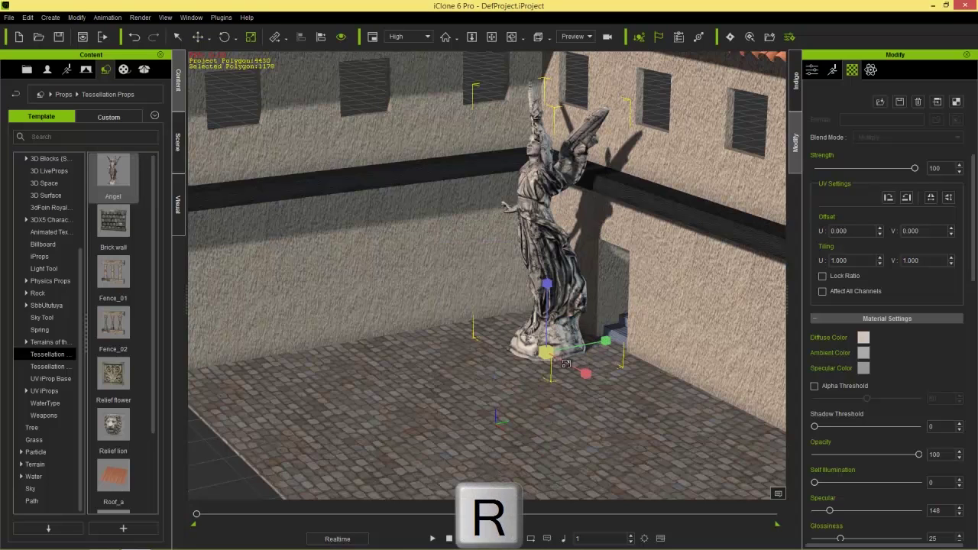
drag(546, 352, 514, 392)
key(w)
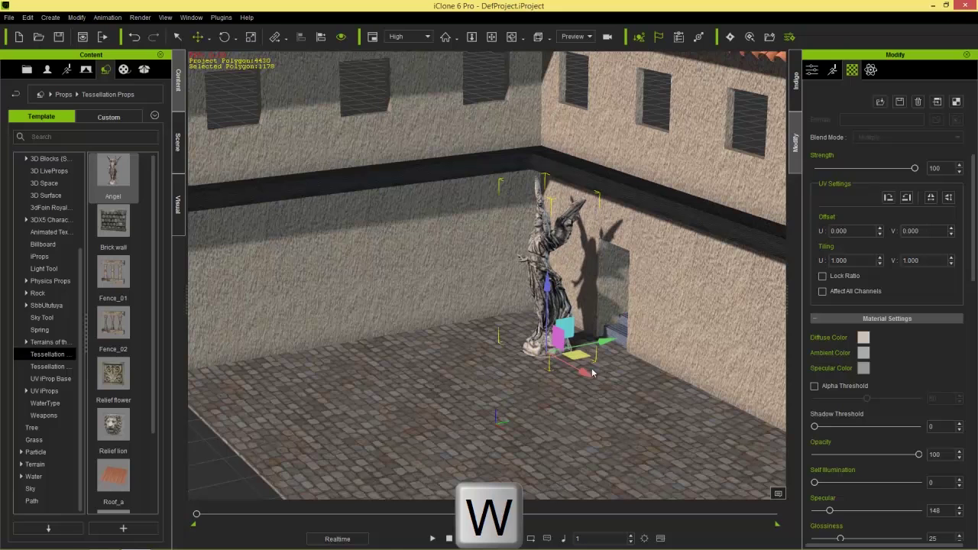
drag(573, 352, 545, 368)
Step: Turn the angel statue to face out of the corner and adjust its position on the floor
key(e)
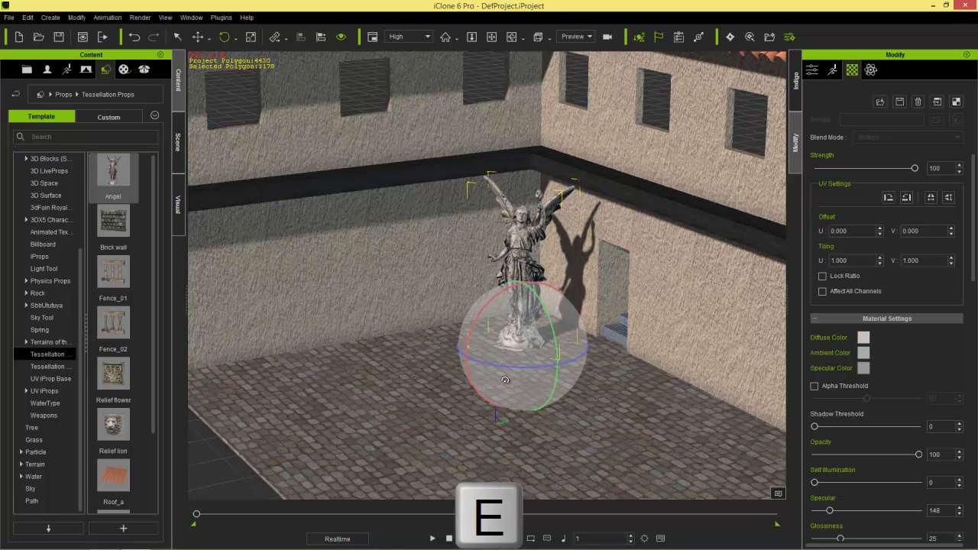
right_drag(546, 369, 630, 367)
key(w)
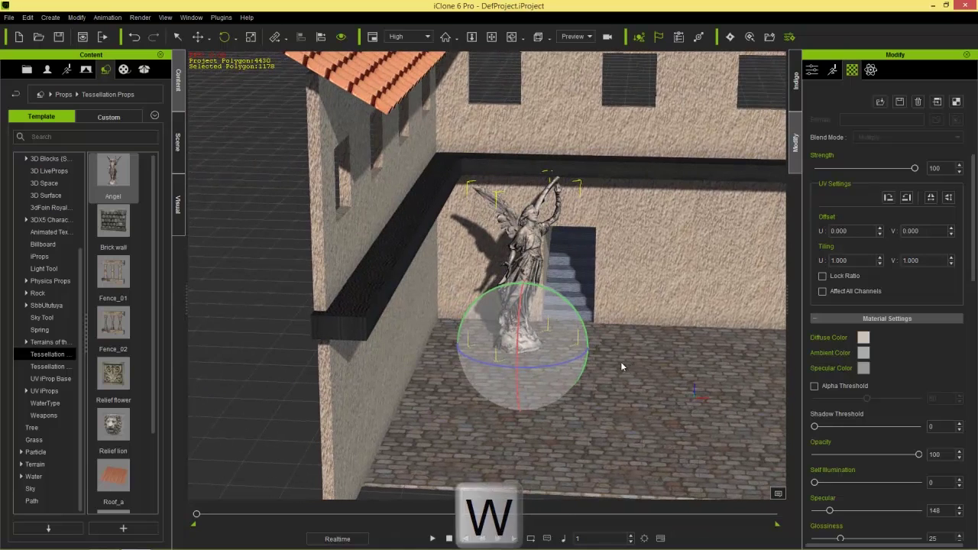
drag(546, 348, 526, 349)
right_drag(526, 349, 535, 349)
drag(538, 350, 548, 351)
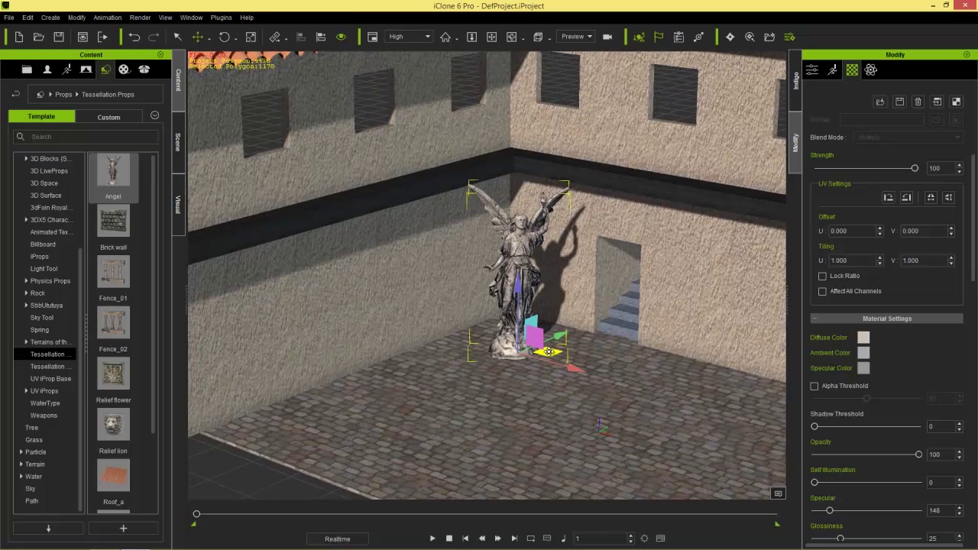
right_drag(548, 351, 517, 410)
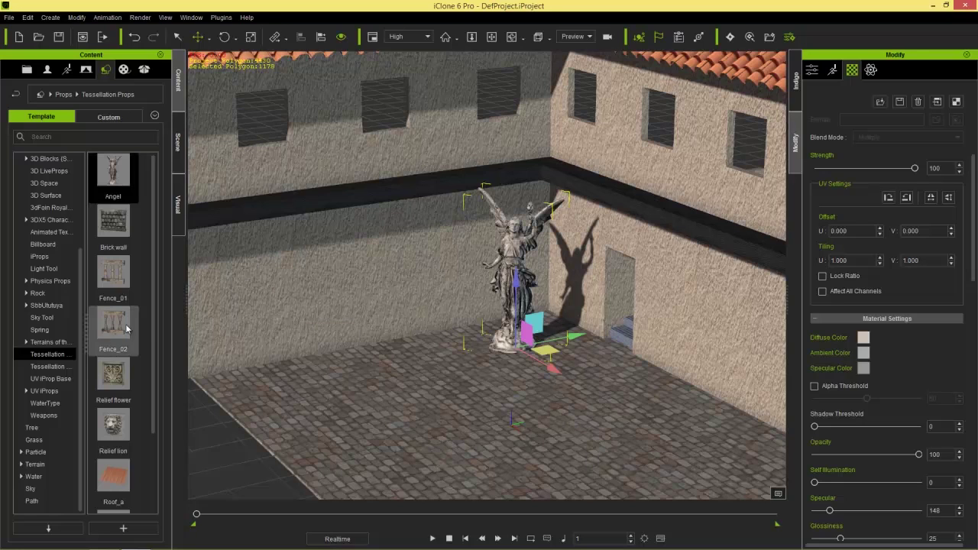
Step: Add a CurlyPalm from the Tree library to the open side of the floor, well in front of the statue
drag(84, 282, 82, 186)
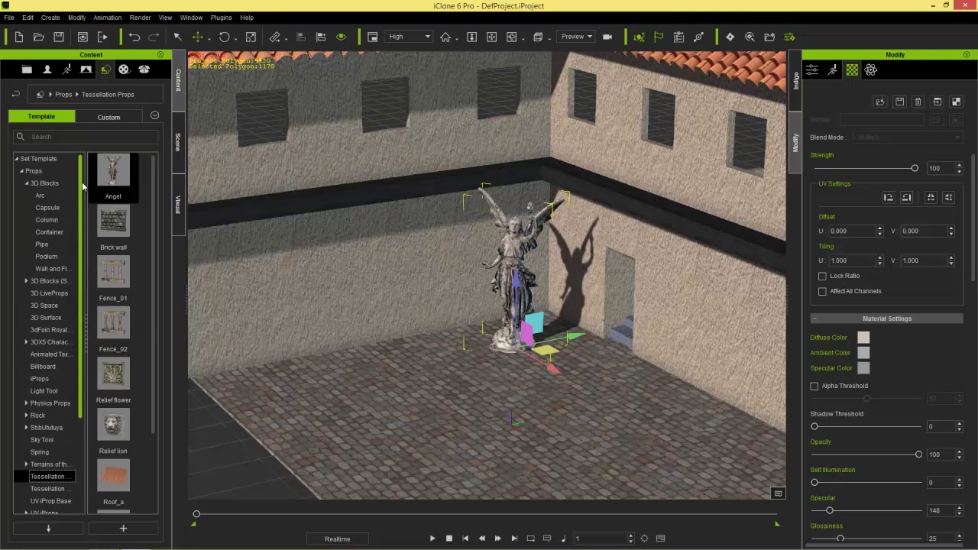
click(22, 171)
click(31, 184)
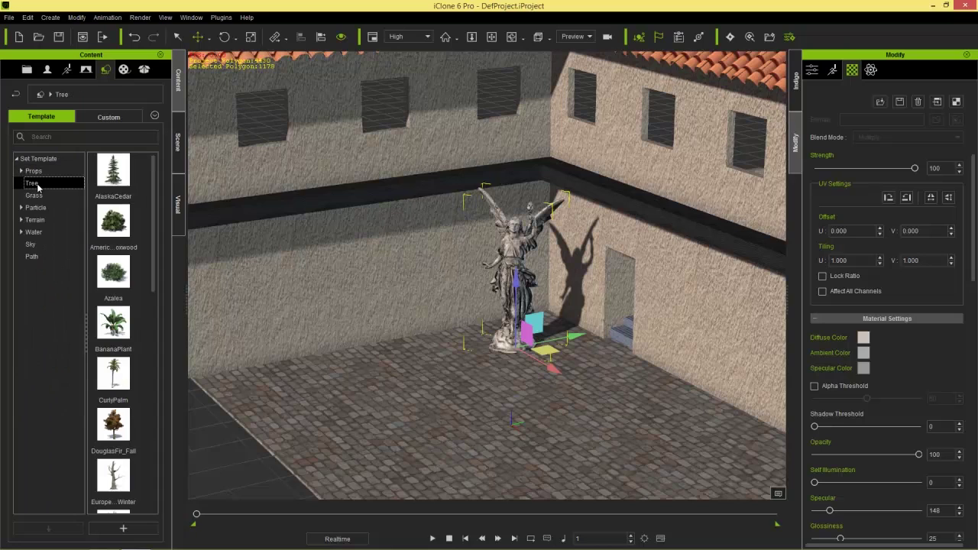
scroll(123, 267, down, 3)
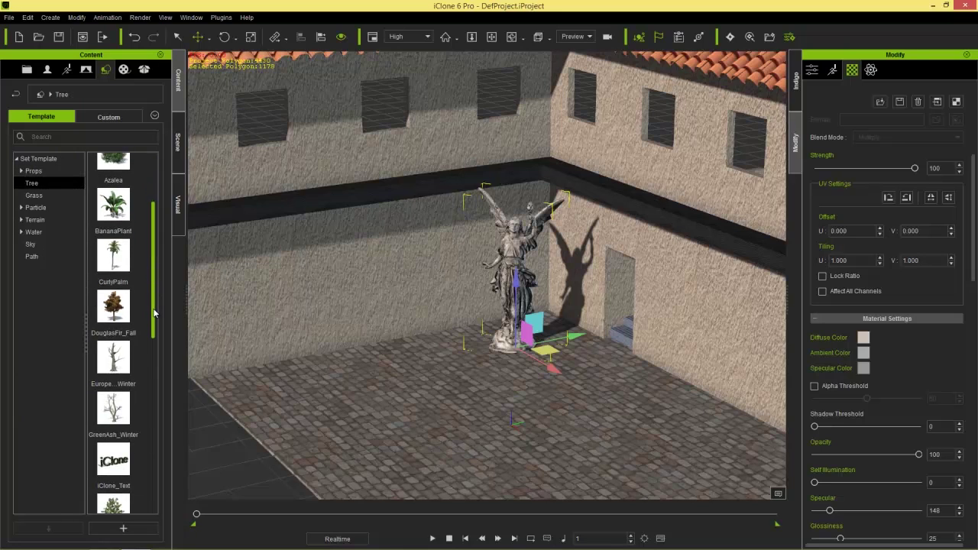
drag(116, 258, 384, 433)
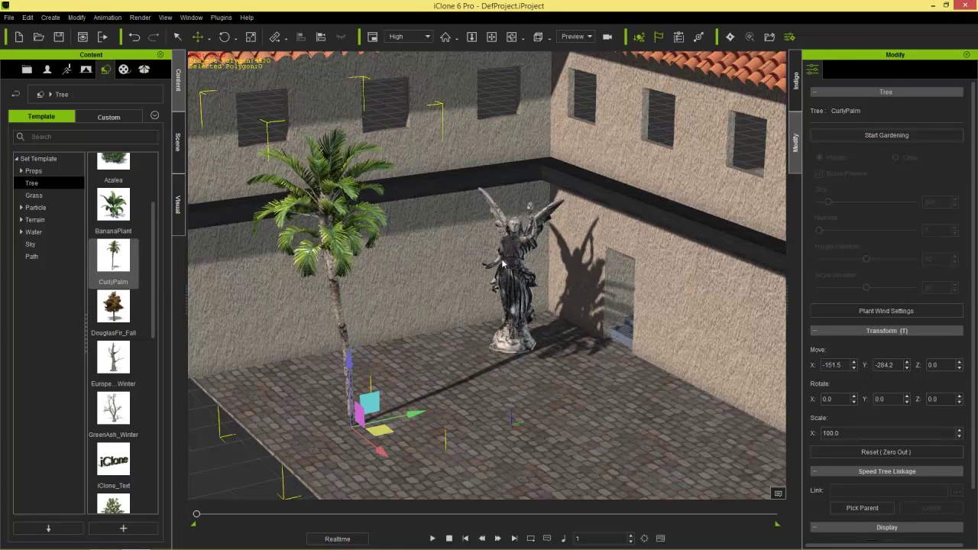
Step: Plant a RoughGrass clump around the base of the palm's trunk
scroll(437, 266, up, 4)
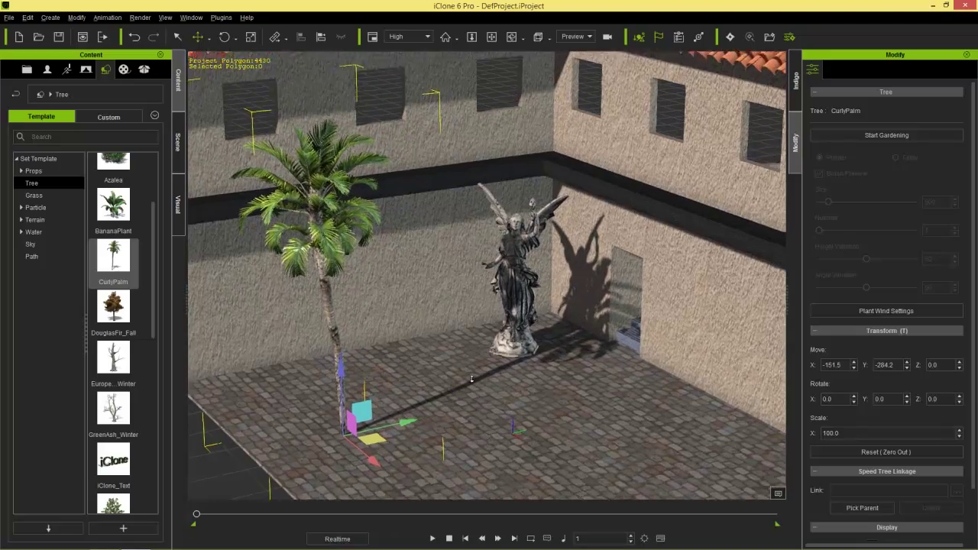
middle_drag(416, 372, 431, 283)
middle_drag(435, 400, 432, 321)
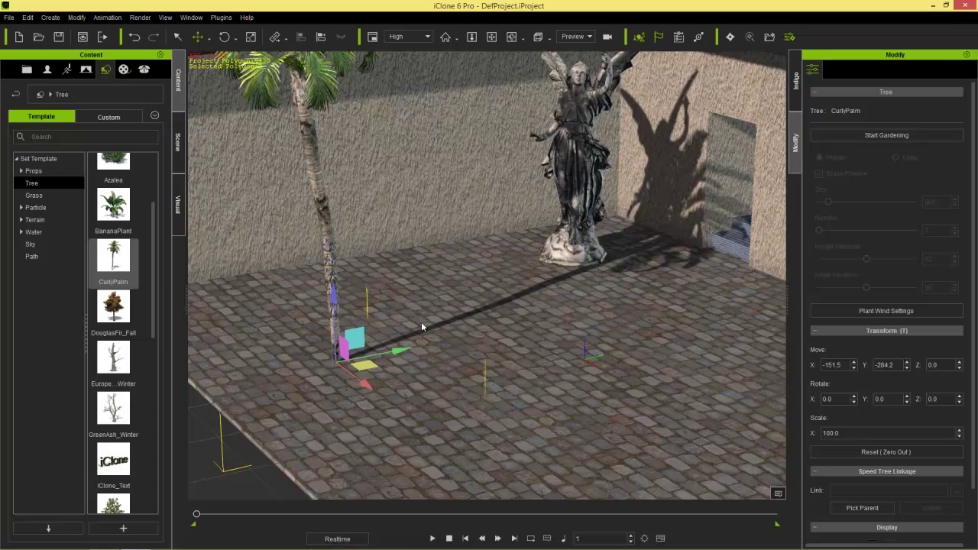
scroll(114, 291, down, 5)
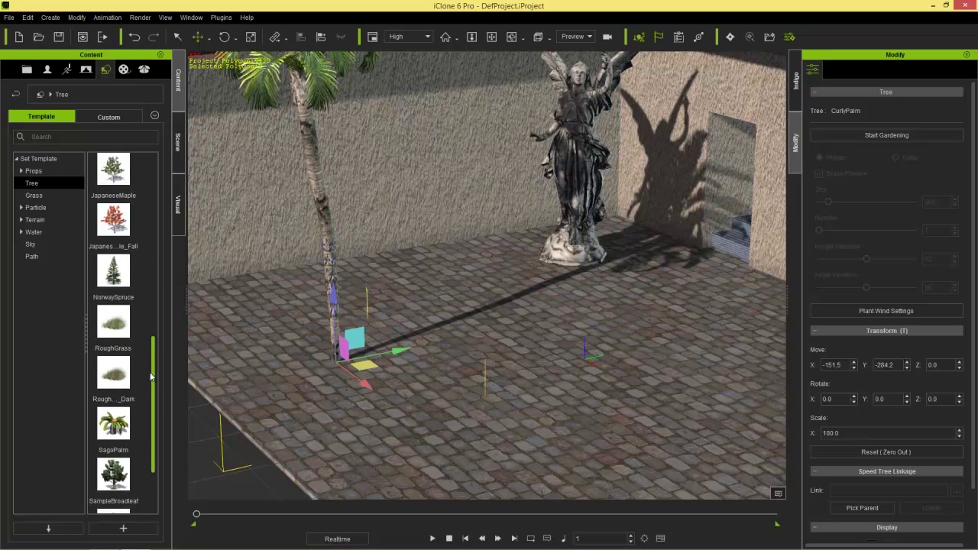
drag(114, 256, 388, 370)
right_drag(514, 302, 520, 358)
middle_drag(519, 364, 559, 381)
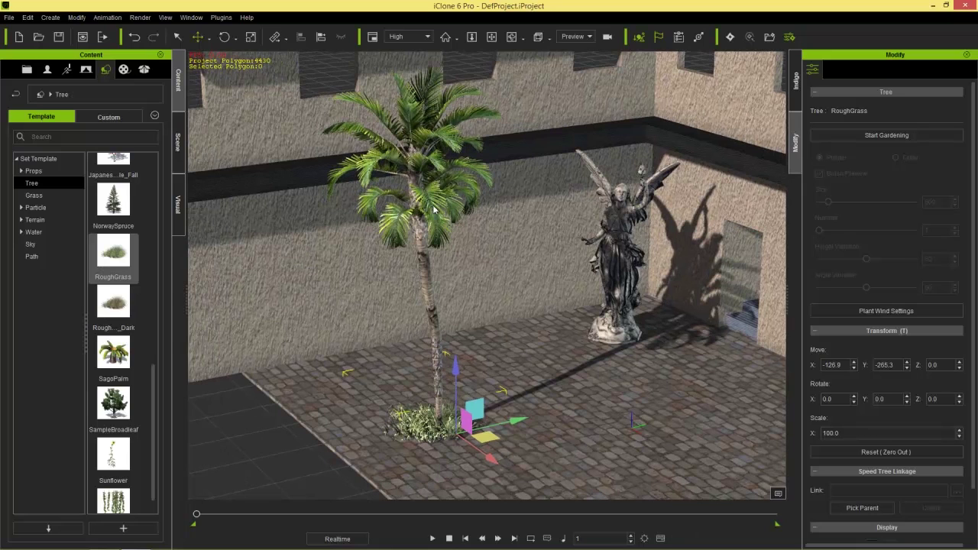
Step: Add a Vine from the Tree library near the palm and shift it along X to about -222.3
scroll(126, 466, down, 1)
drag(127, 474, 319, 370)
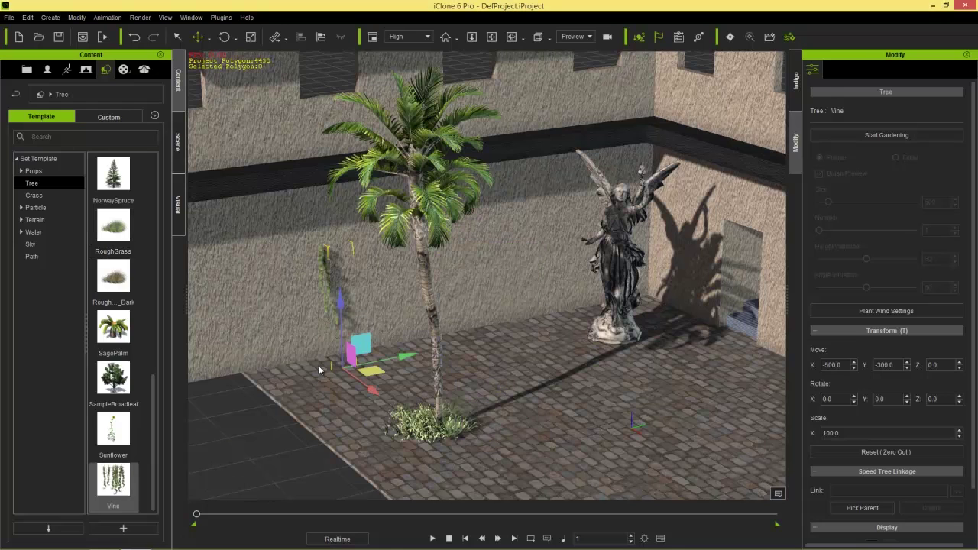
drag(370, 389, 444, 441)
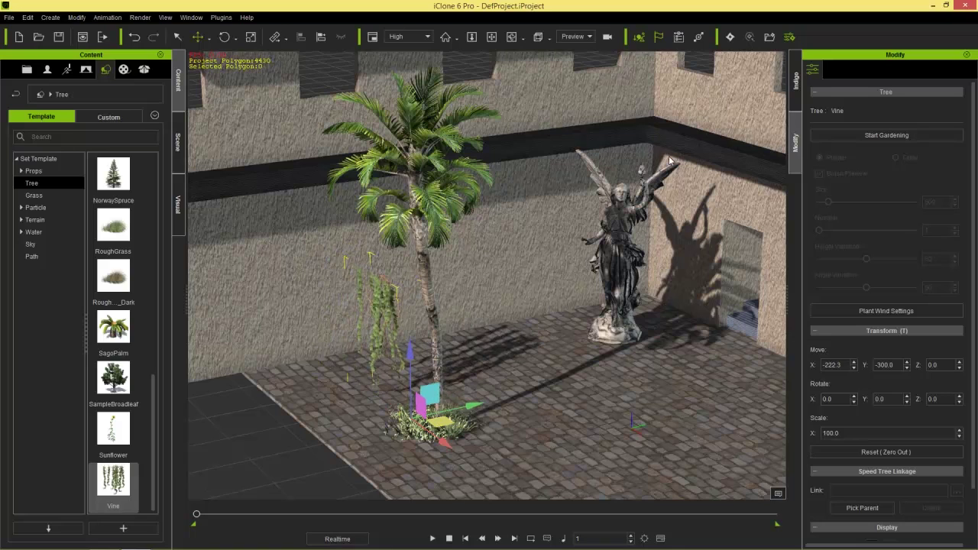
Step: Align the vine to the dark ledge above the doorway on the X and Y axes only
click(323, 38)
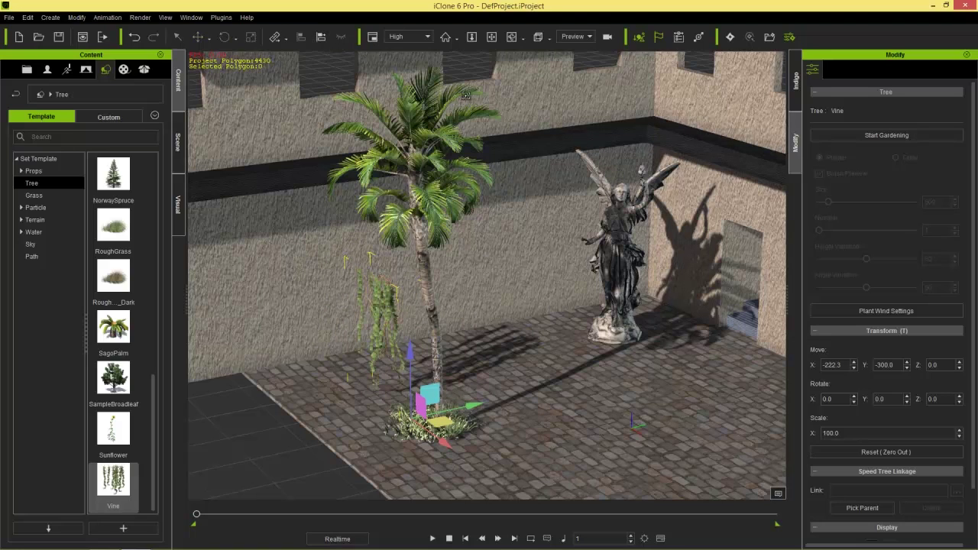
click(677, 139)
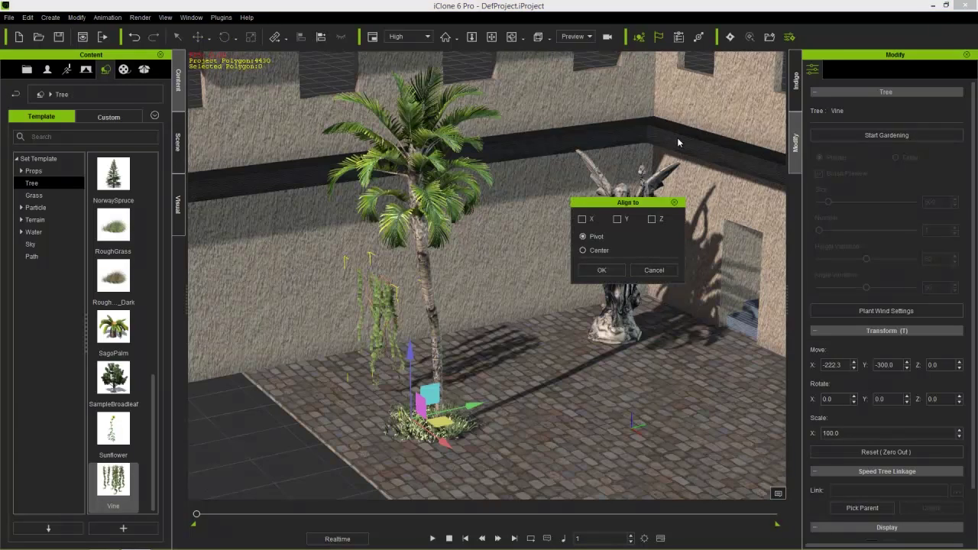
click(583, 220)
click(618, 219)
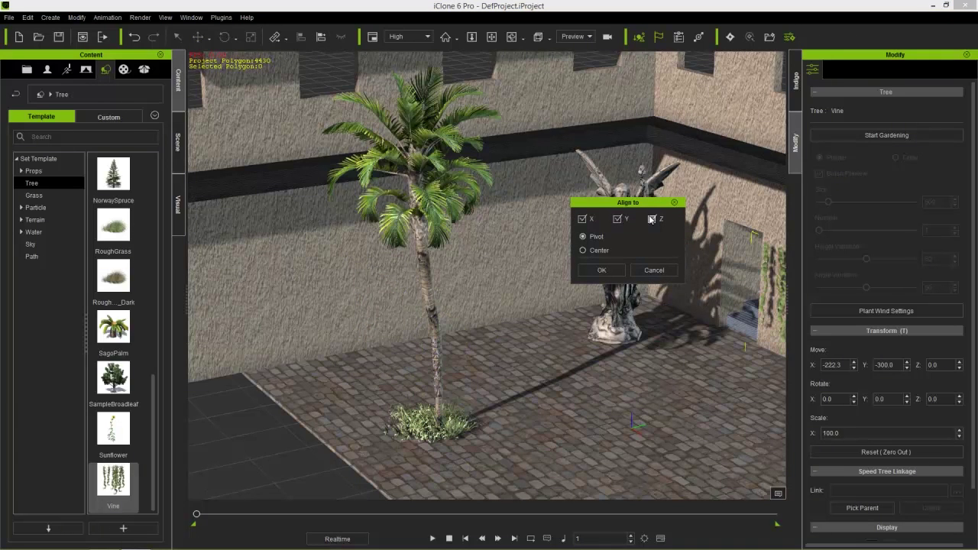
click(651, 219)
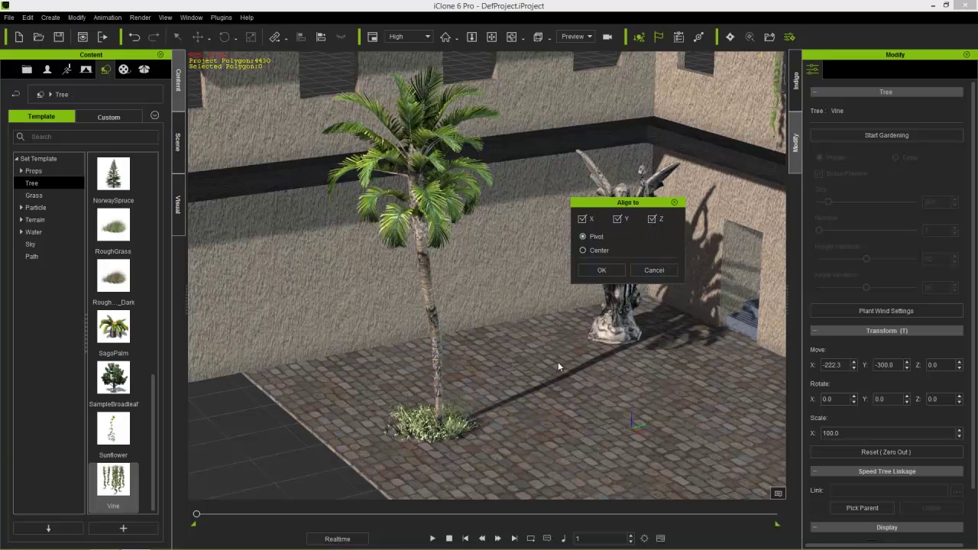
click(652, 220)
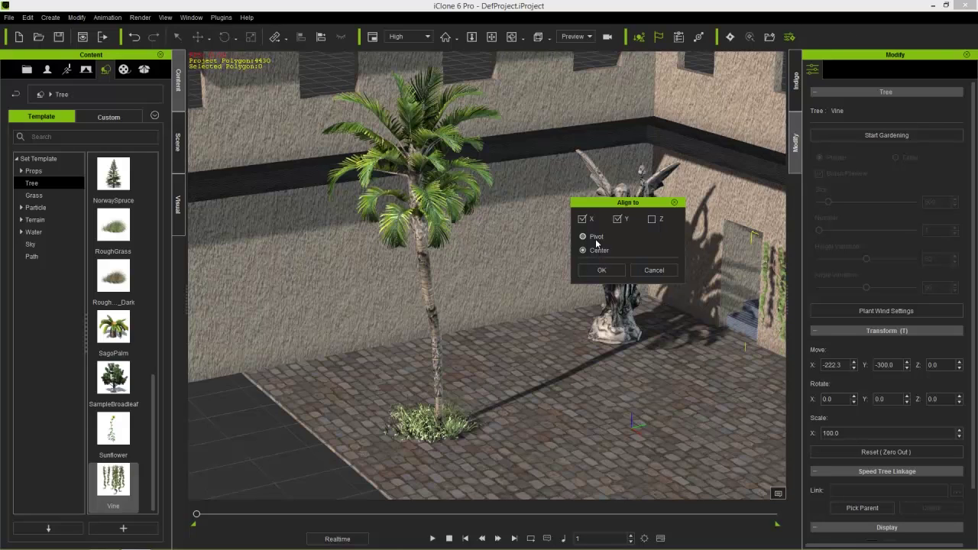
click(602, 270)
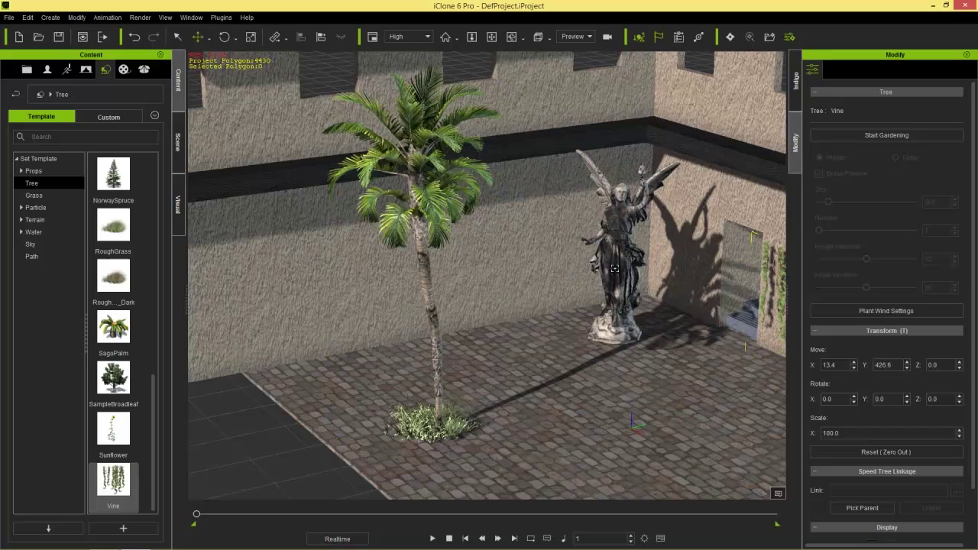
Step: Move the vine along the wall to about X -321.8 behind the statue and raise it to about Z 121.3, under the ledge
key(z)
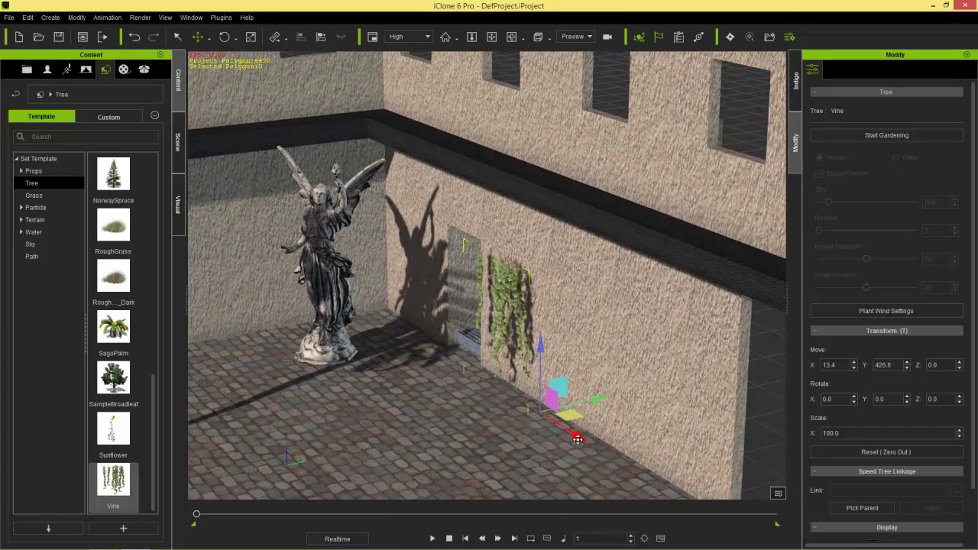
drag(574, 435, 471, 371)
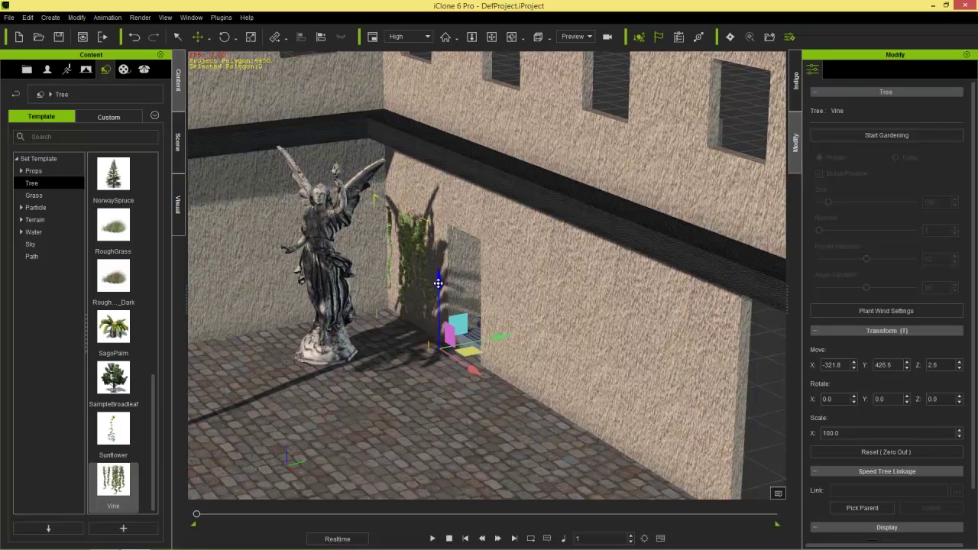
drag(439, 287, 451, 223)
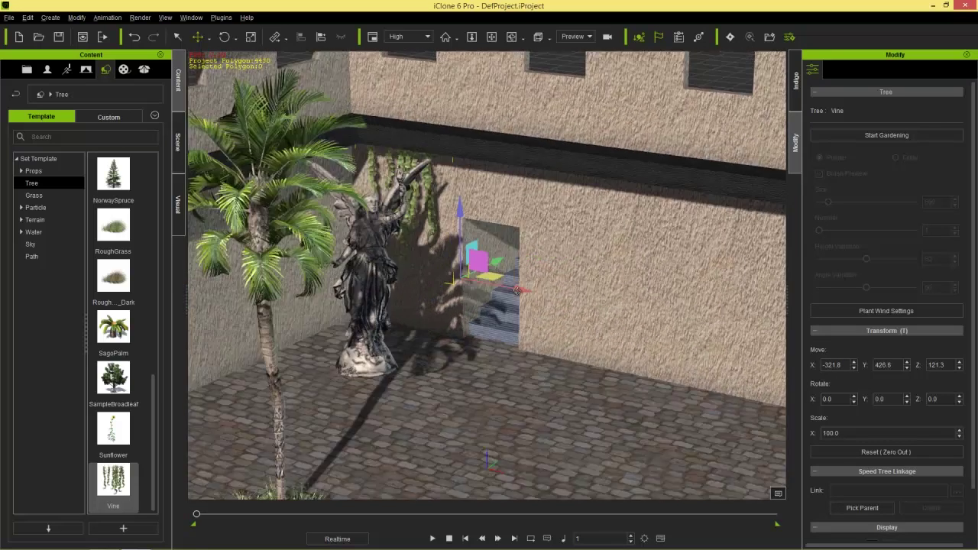
Step: Duplicate the vine repeatedly along the doorway wall under the ledge, placing copies out to X 328.0 and X 481.9
right_drag(517, 291, 357, 360)
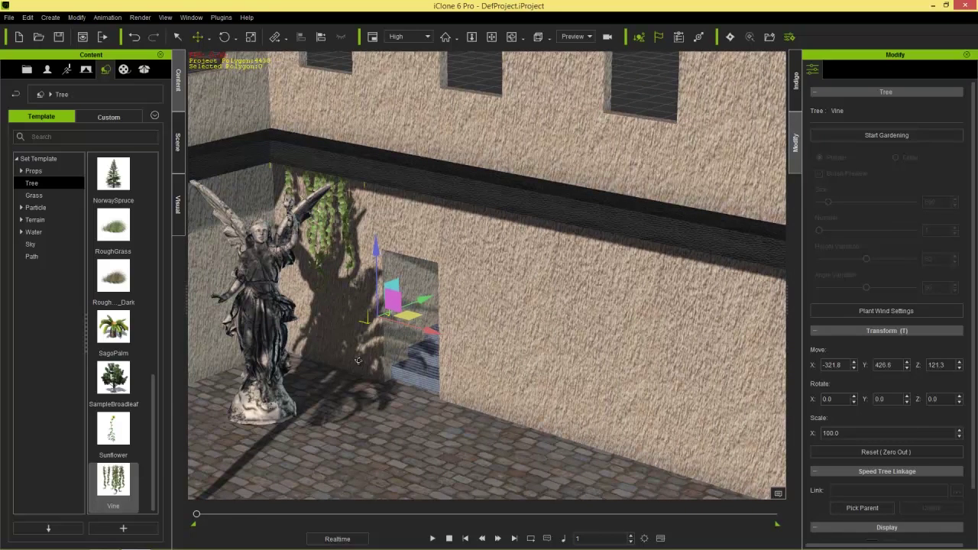
key(w)
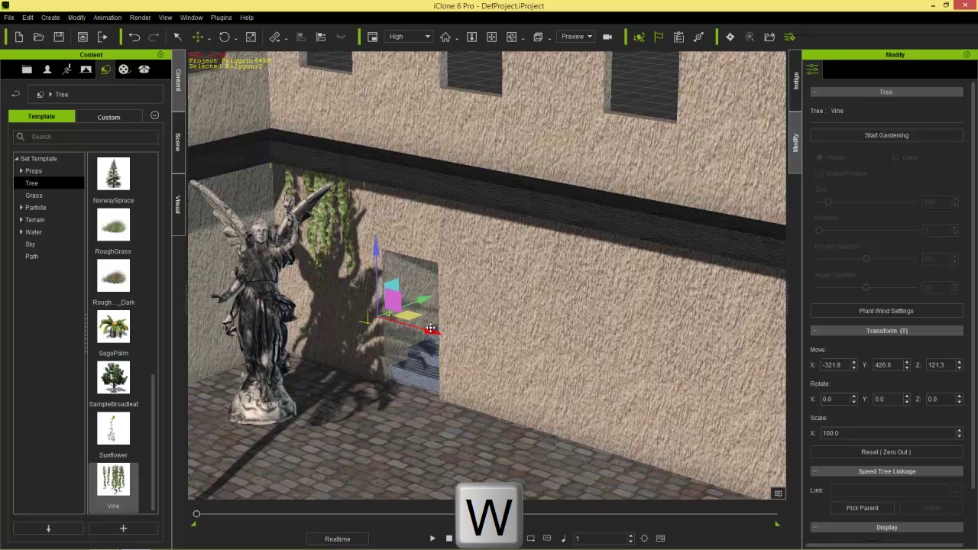
mouse_move(433, 327)
shift+mouse_down()
mouse_move(747, 414)
mouse_move(698, 405)
mouse_move(807, 442)
shift+mouse_up()
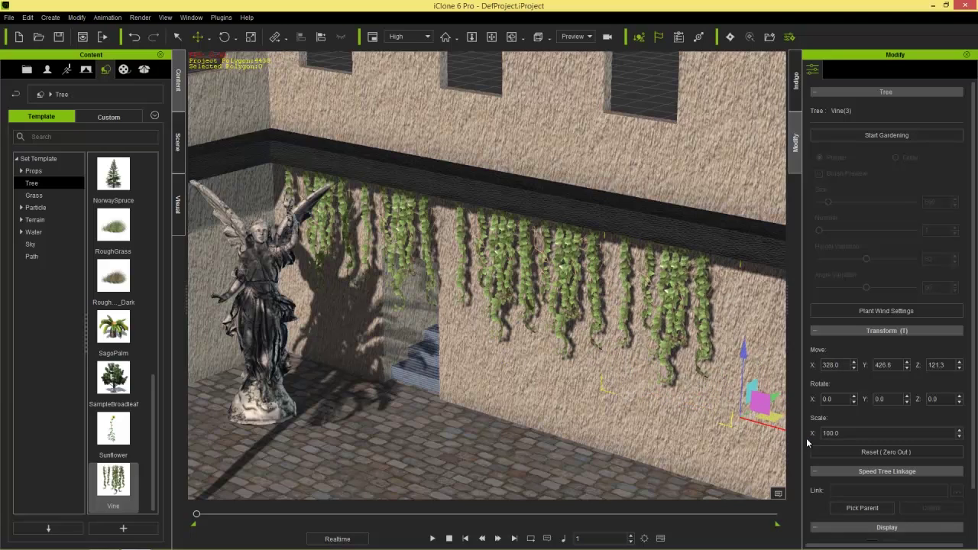
middle_drag(673, 412, 391, 391)
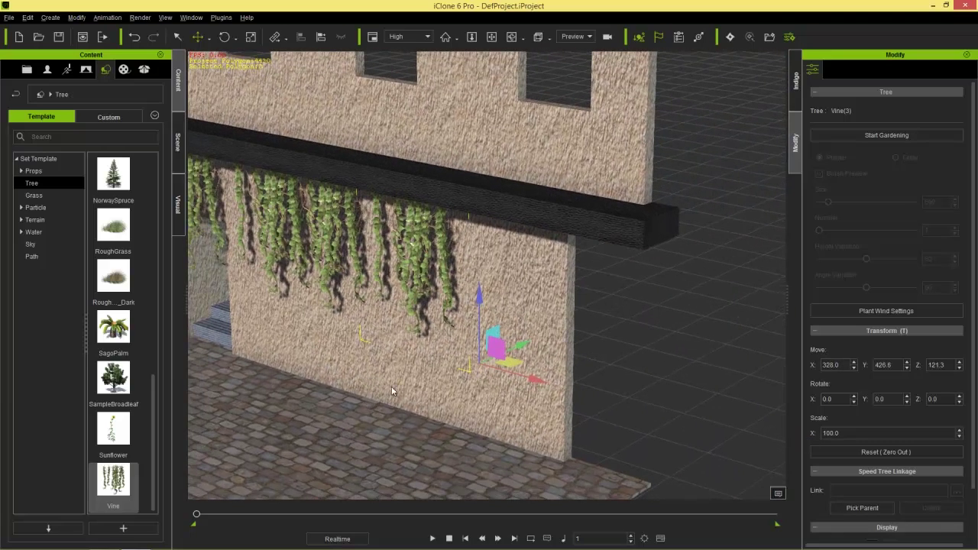
shift+drag(524, 377, 625, 407)
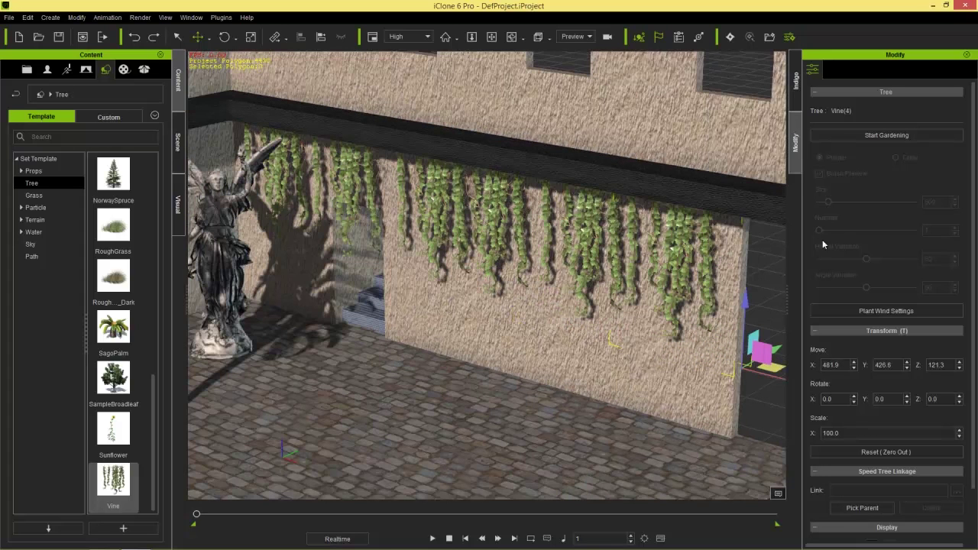
drag(973, 212, 974, 220)
drag(974, 260, 974, 207)
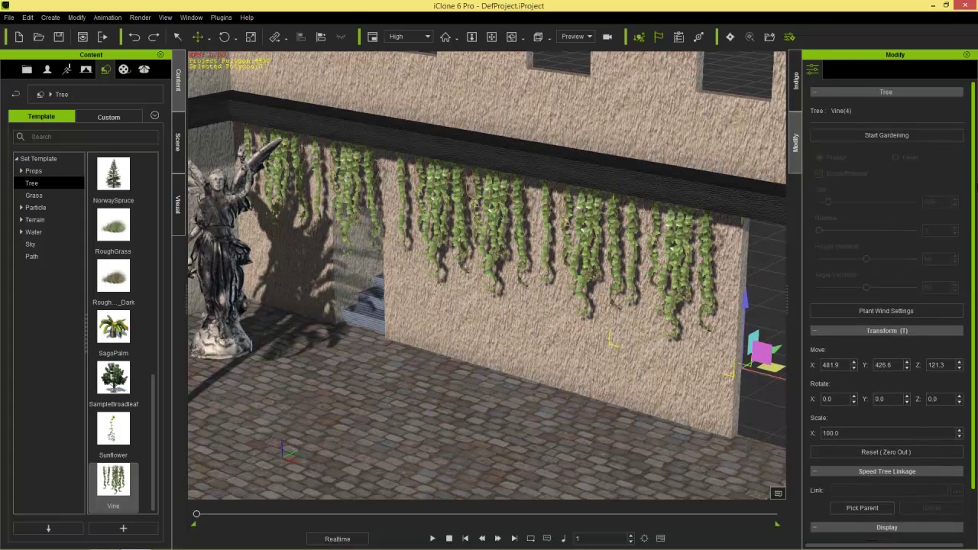
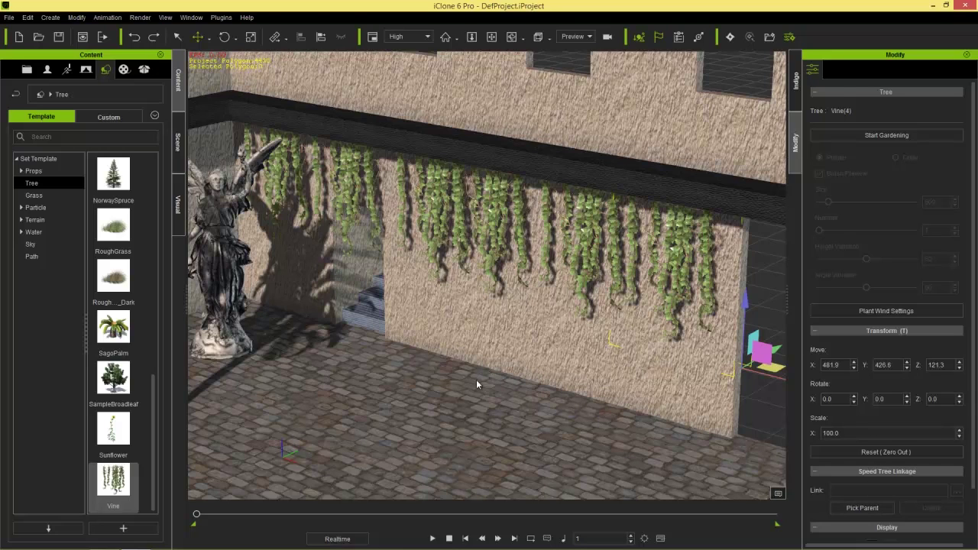
Step: Copy the end vine out along Y to about 31.7 and rotate the copy 90 degrees about Z
middle_drag(423, 368, 471, 326)
scroll(490, 362, down, 3)
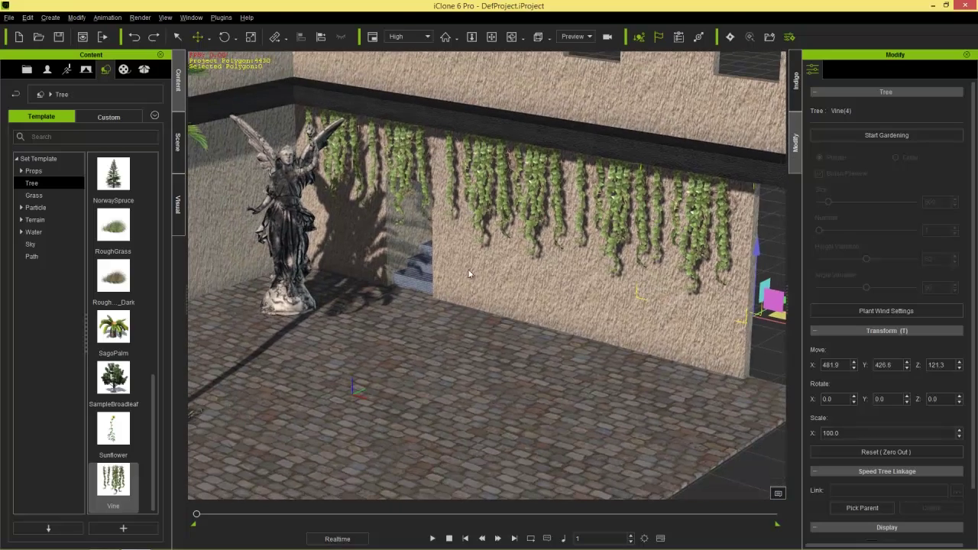
drag(743, 291, 625, 350)
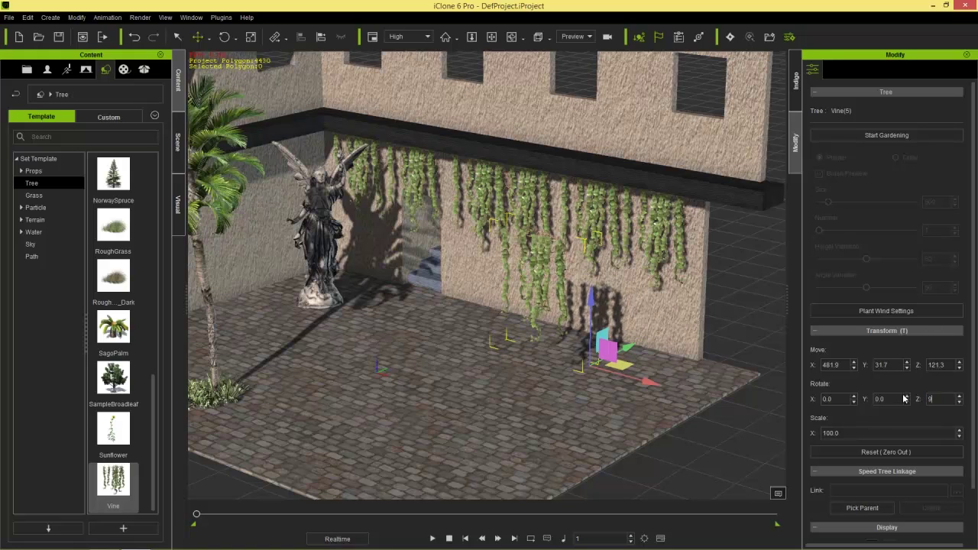
text(0)
key(Return)
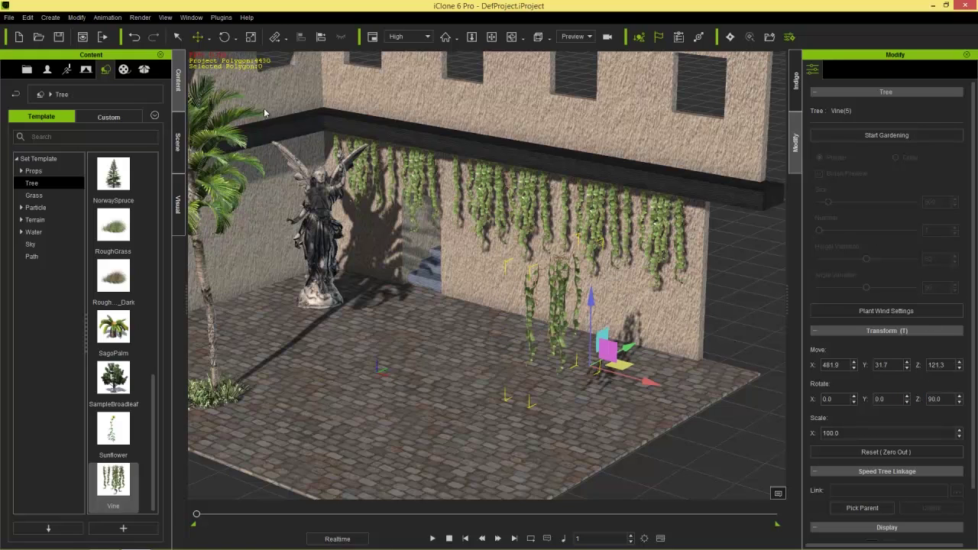
Step: Align the rotated vine to the dark ledge on the wall behind the palm, on the X and Y axes only
click(321, 37)
click(304, 133)
click(582, 219)
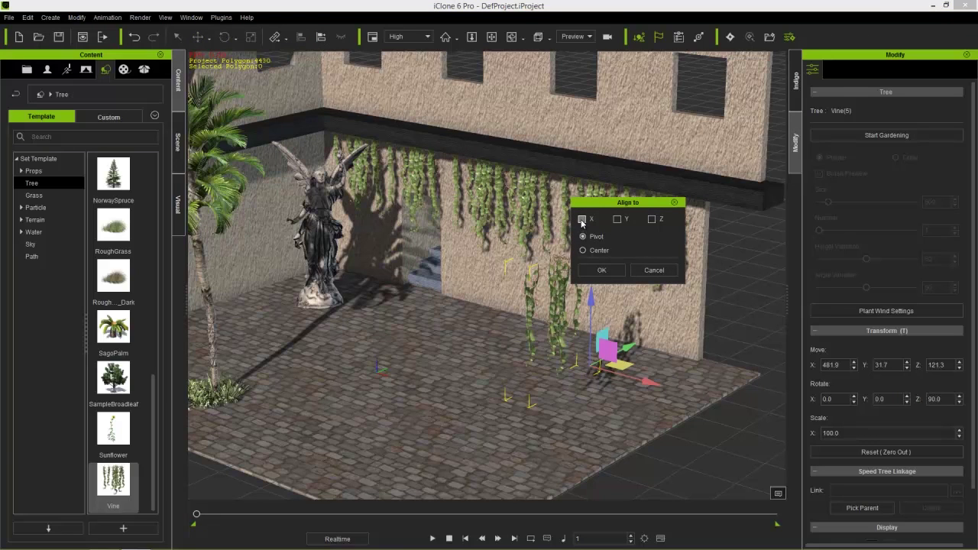
click(618, 219)
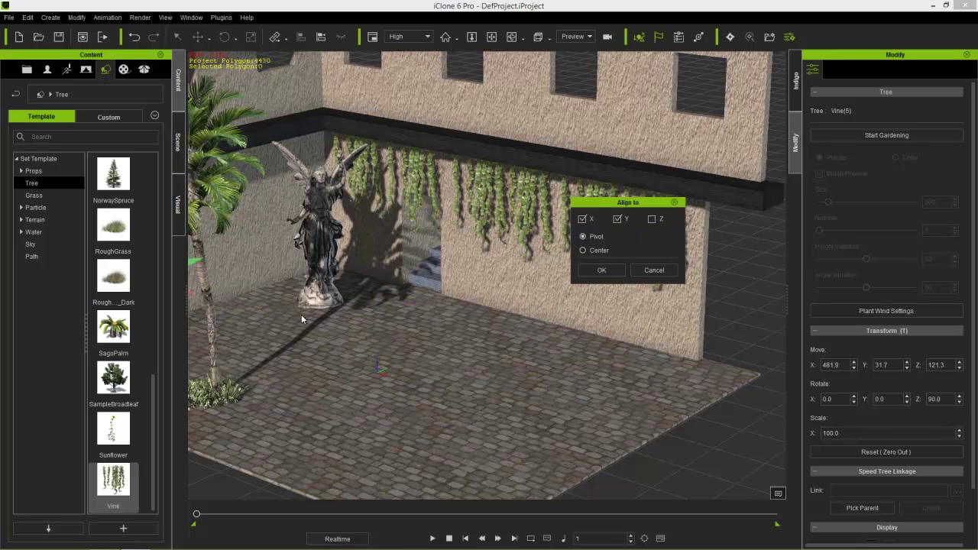
click(602, 270)
Step: Duplicate the rotated vine along the wall behind the palm and statue, from about Y -433.0 to Y 479.5
right_drag(601, 270, 396, 358)
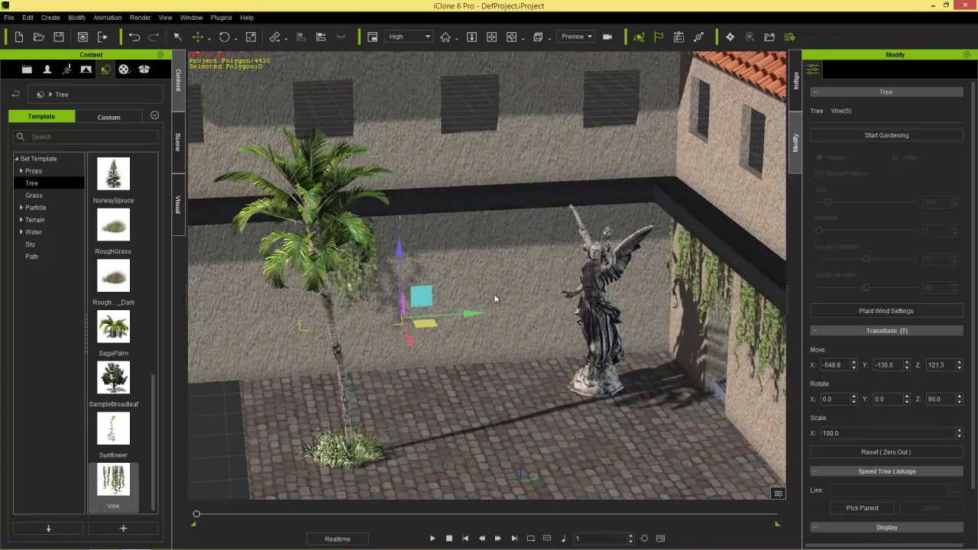
drag(472, 313, 756, 287)
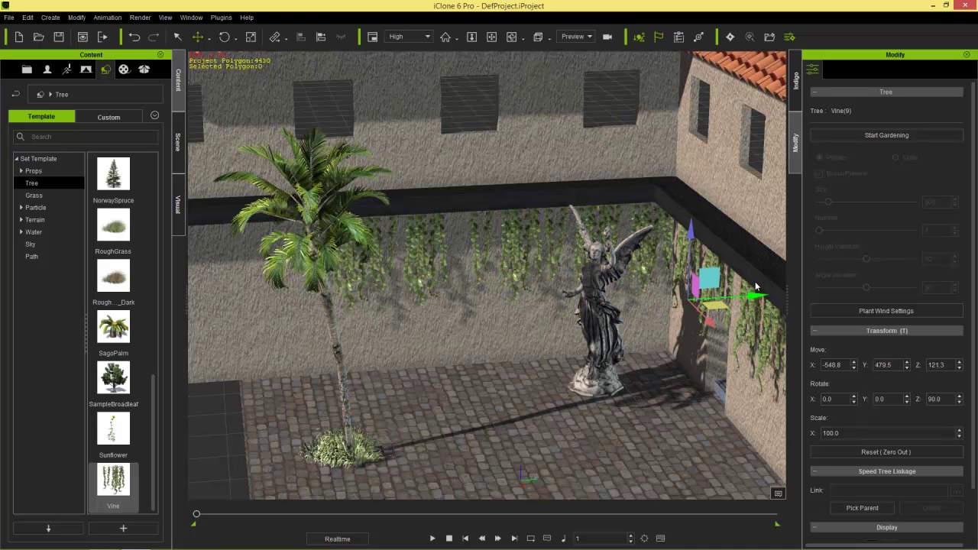
ctrl+drag(755, 295, 330, 334)
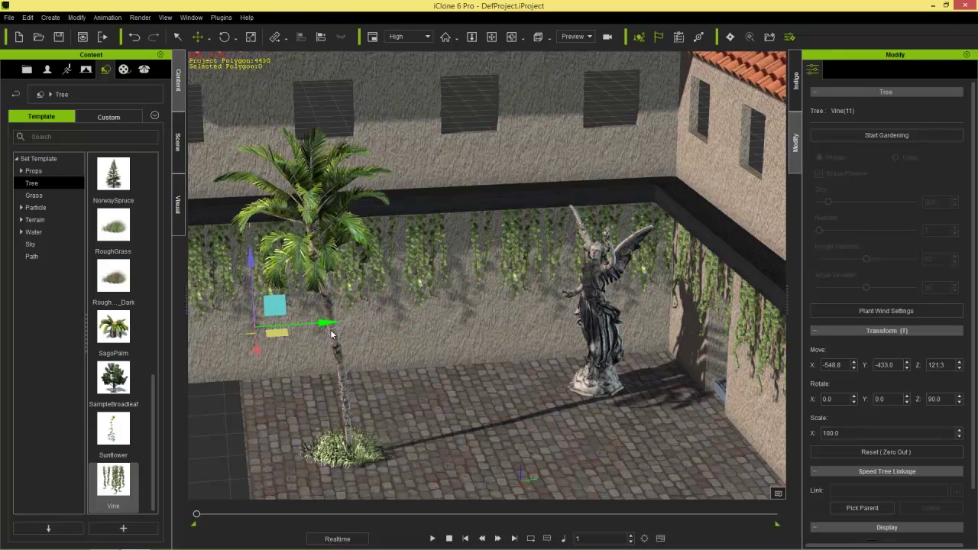
Step: Add the Cottage Window from the custom props to the courtyard floor near the statue
right_drag(410, 384, 540, 321)
right_drag(548, 264, 509, 299)
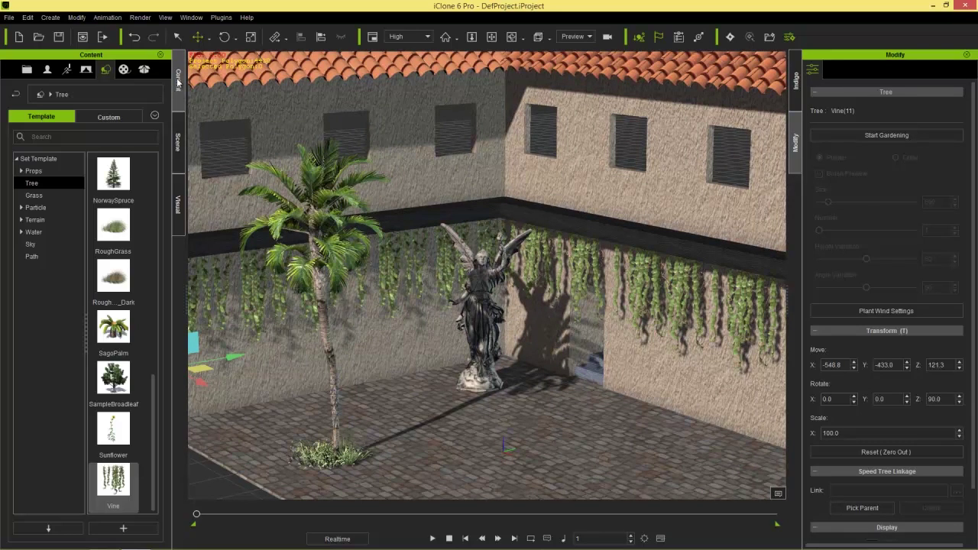
click(108, 116)
click(33, 171)
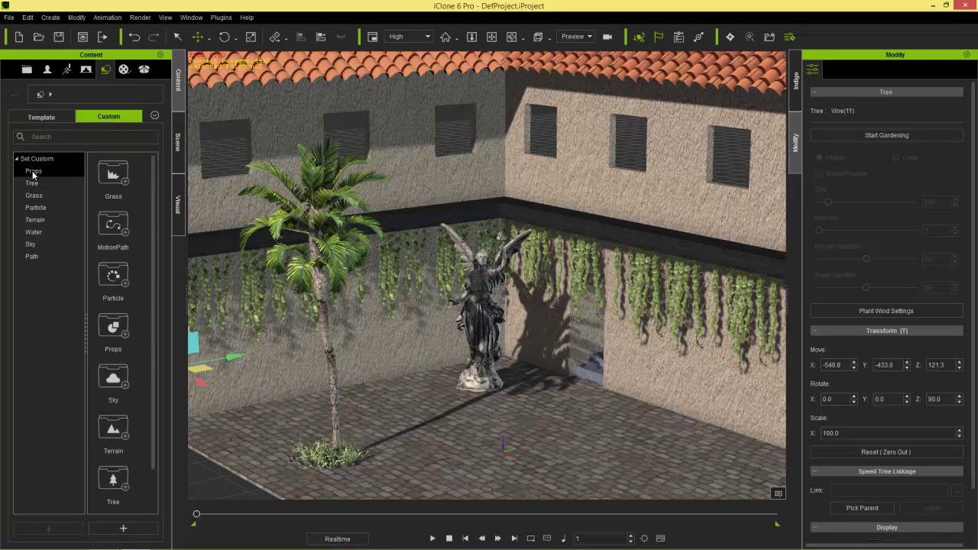
drag(115, 227, 462, 411)
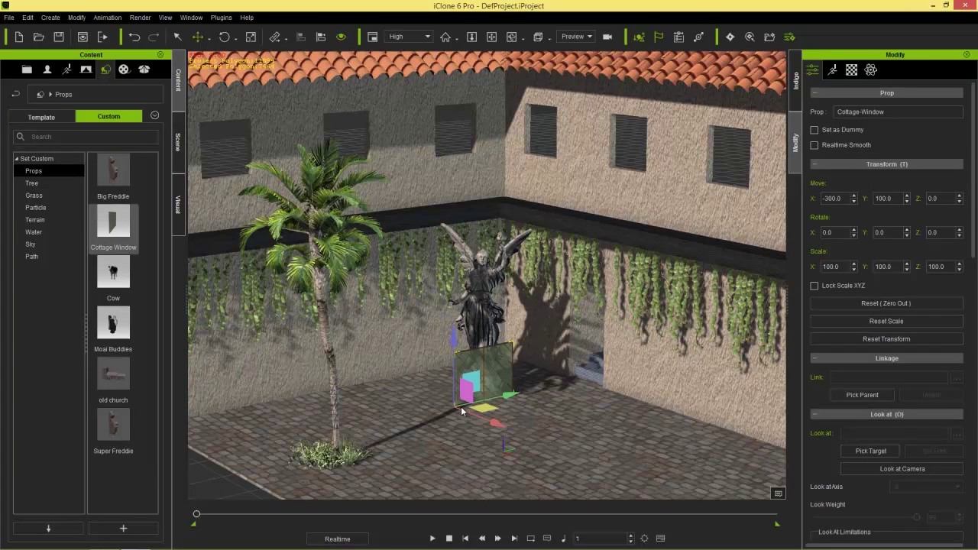
Step: Move the cottage window to the wall behind the palm at about X -555.0 and raise it to about Z 494.8
right_drag(430, 416, 541, 406)
drag(513, 422, 430, 402)
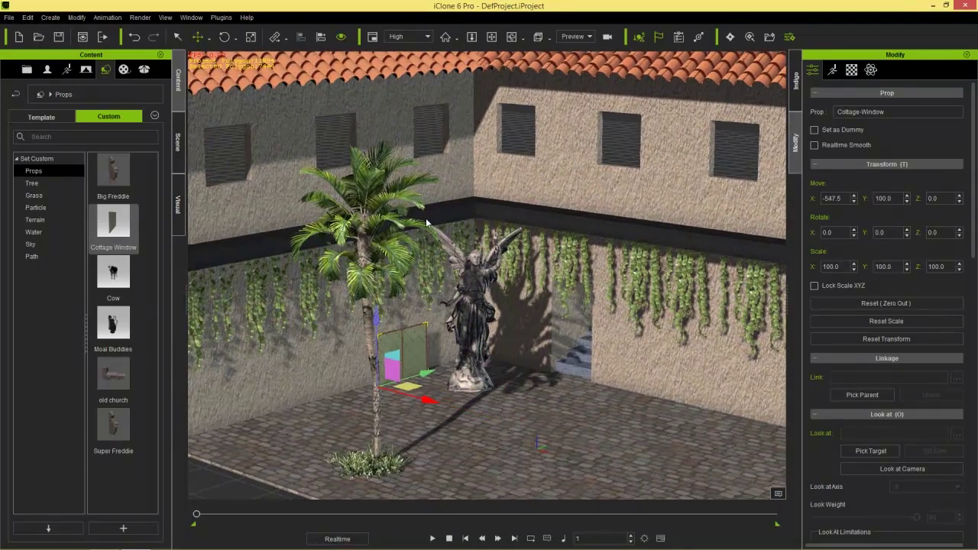
drag(377, 316, 377, 94)
scroll(475, 270, up, 4)
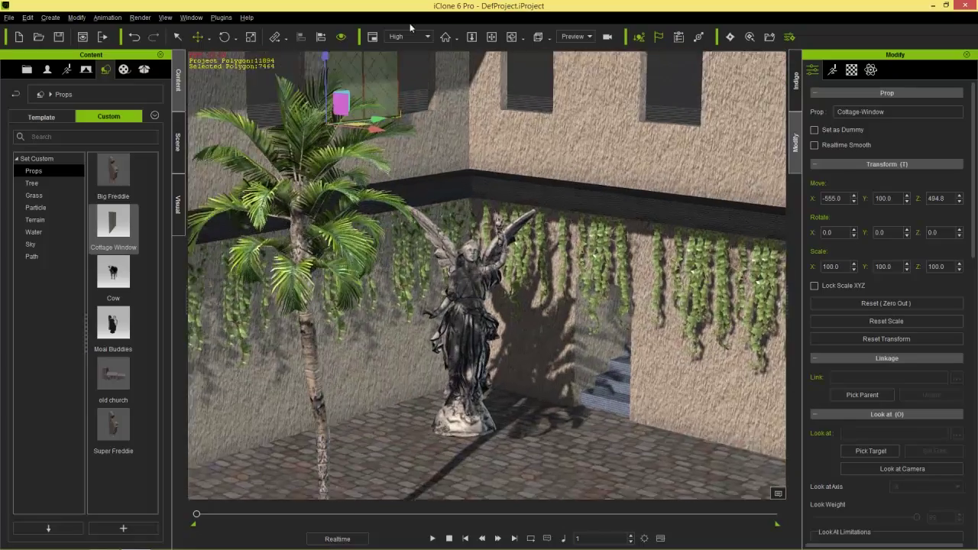
Step: Fit the cottage window into the upper wall opening nearest the corner, at about X -580.8 and Y 225.5
middle_drag(484, 186, 512, 382)
scroll(473, 186, up, 3)
right_drag(473, 186, 375, 397)
drag(357, 391, 481, 351)
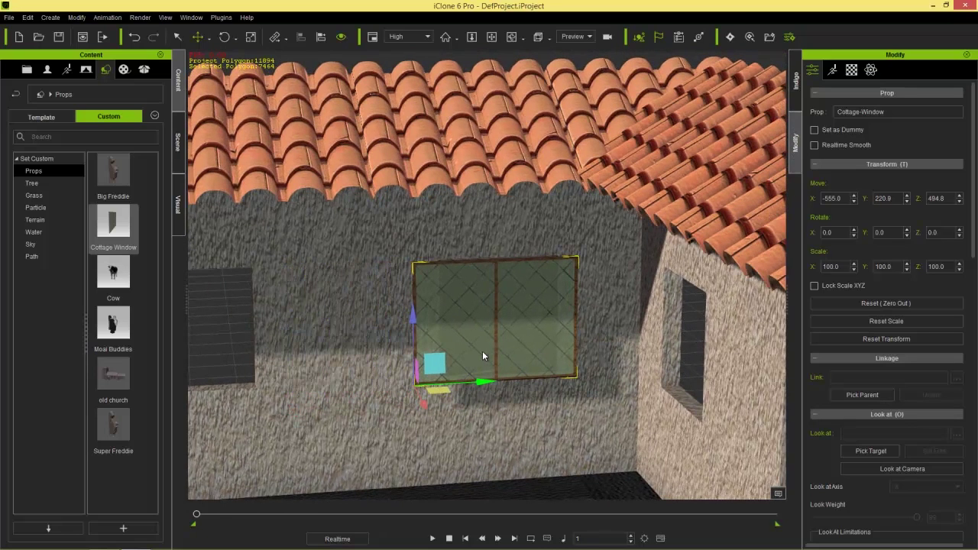
drag(424, 408, 423, 397)
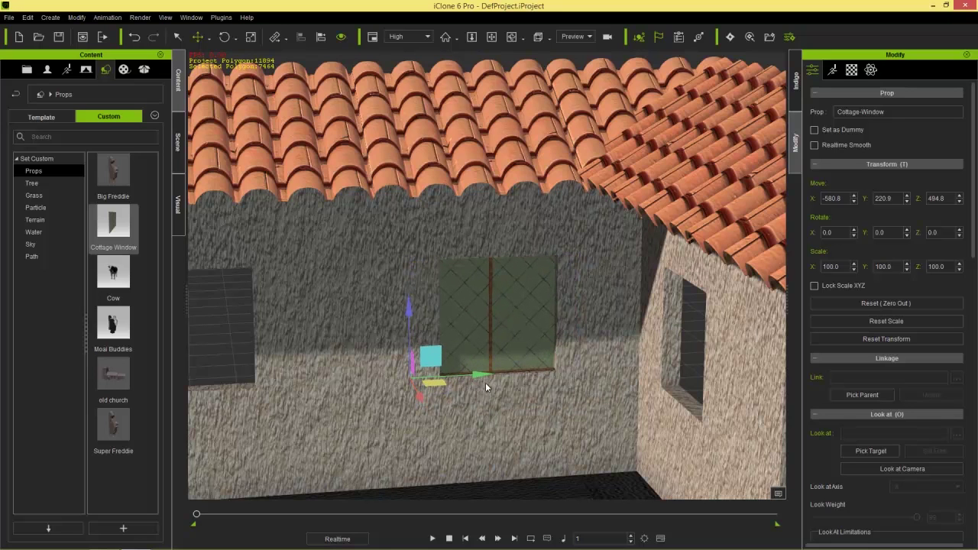
drag(479, 375, 484, 373)
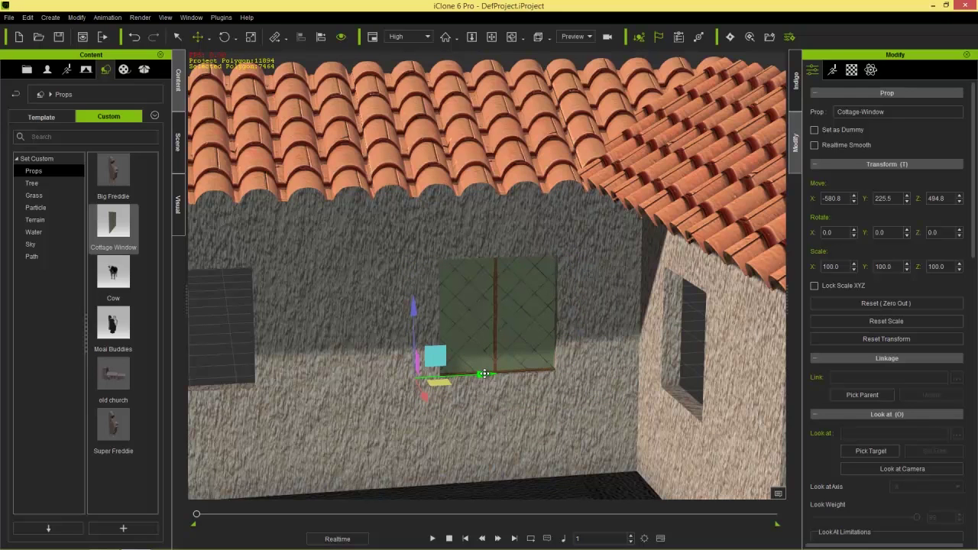
Step: Scale the cottage window to about 78.1 along Y and center it in the opening at about Y 243.8
right_drag(536, 390, 491, 319)
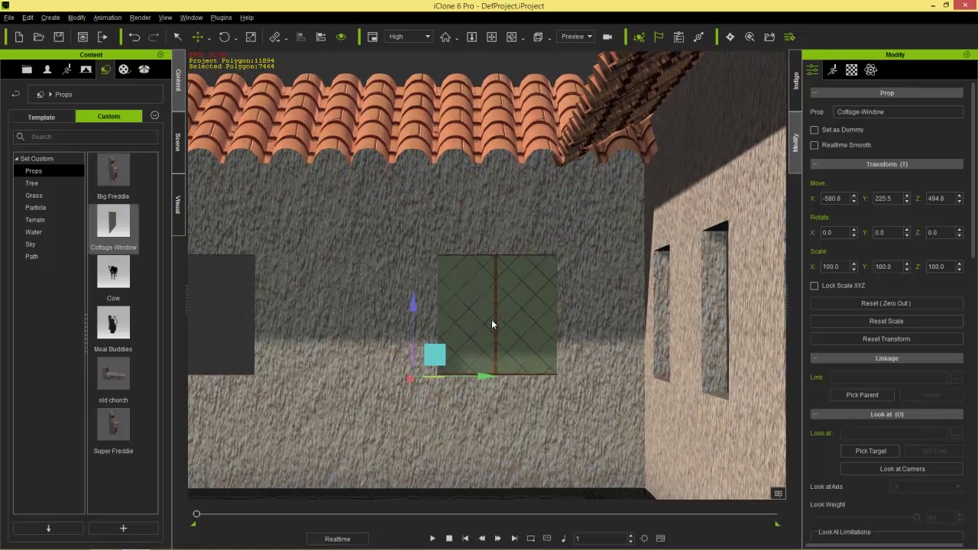
key(r)
drag(484, 376, 459, 385)
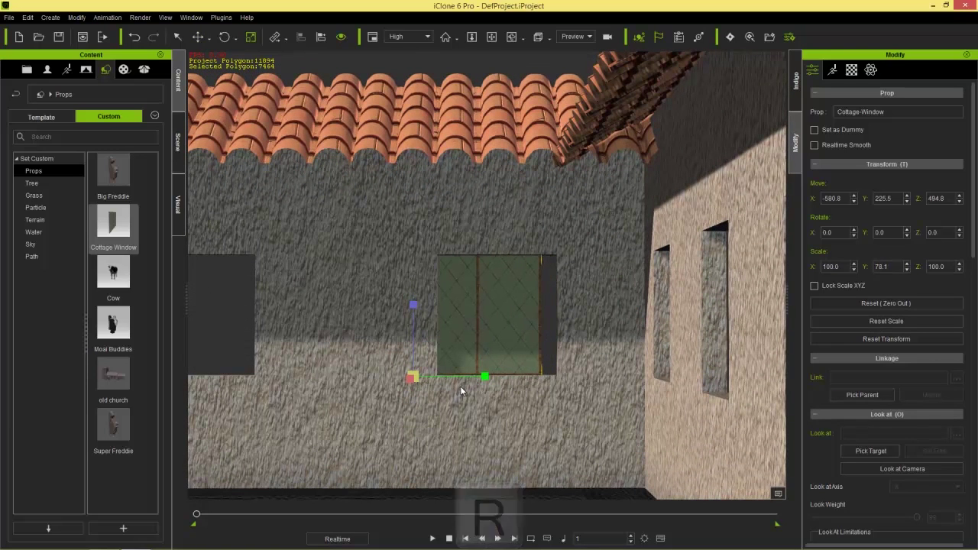
key(w)
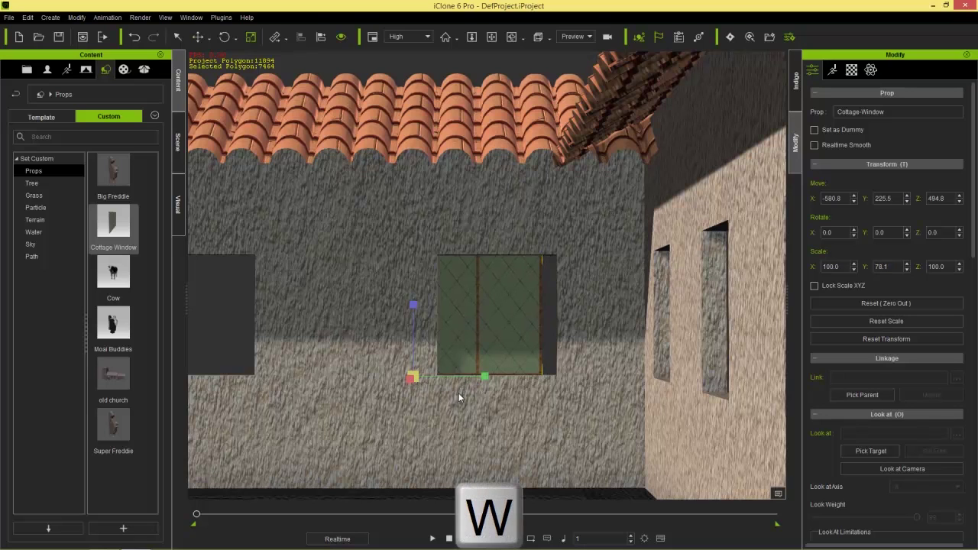
drag(484, 377, 503, 374)
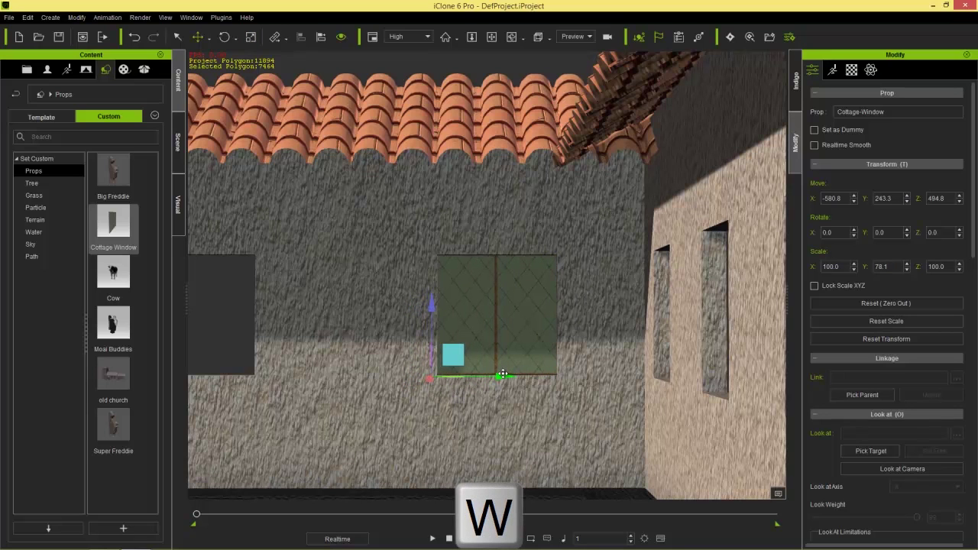
Step: Lower the opacity of the cottage window's Color Material to make its glass more transparent
right_drag(339, 299, 746, 273)
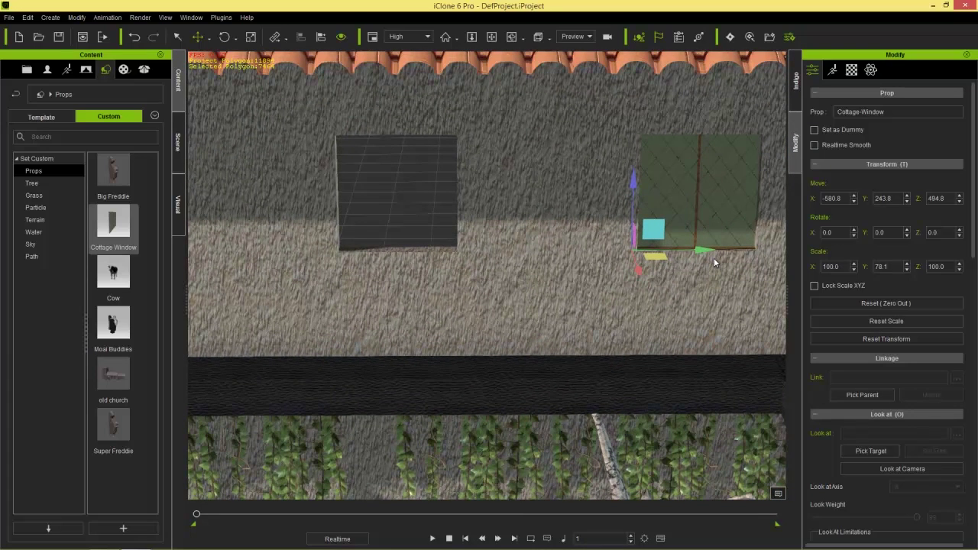
right_drag(714, 241, 536, 364)
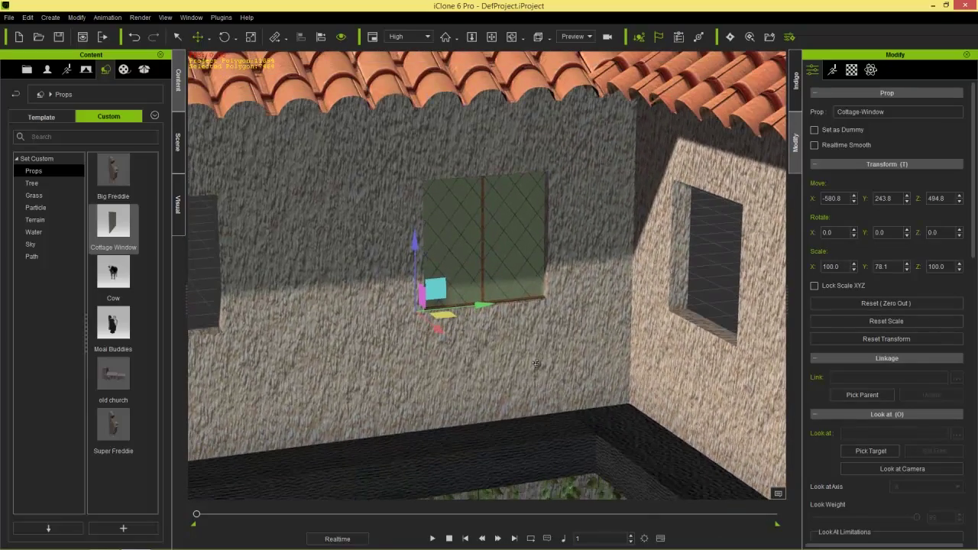
click(854, 71)
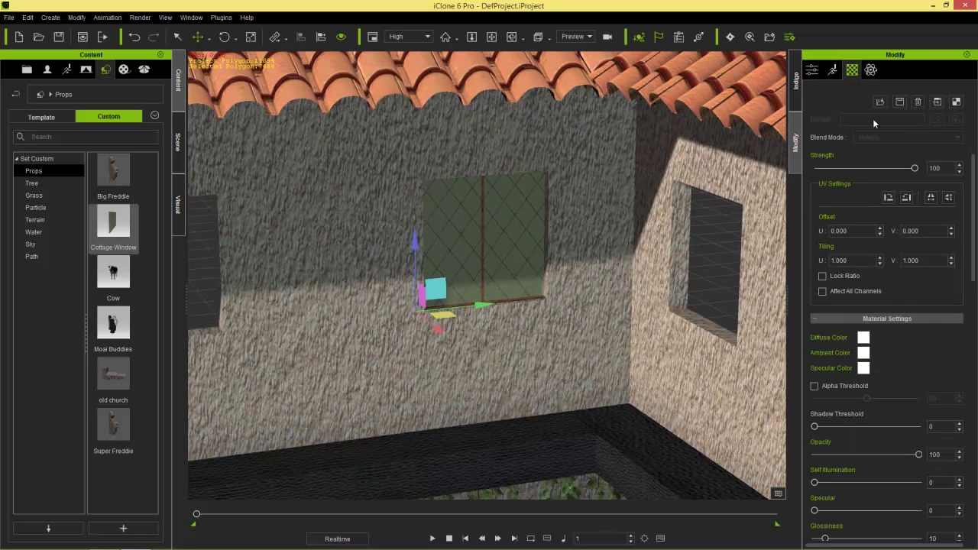
scroll(969, 223, up, 5)
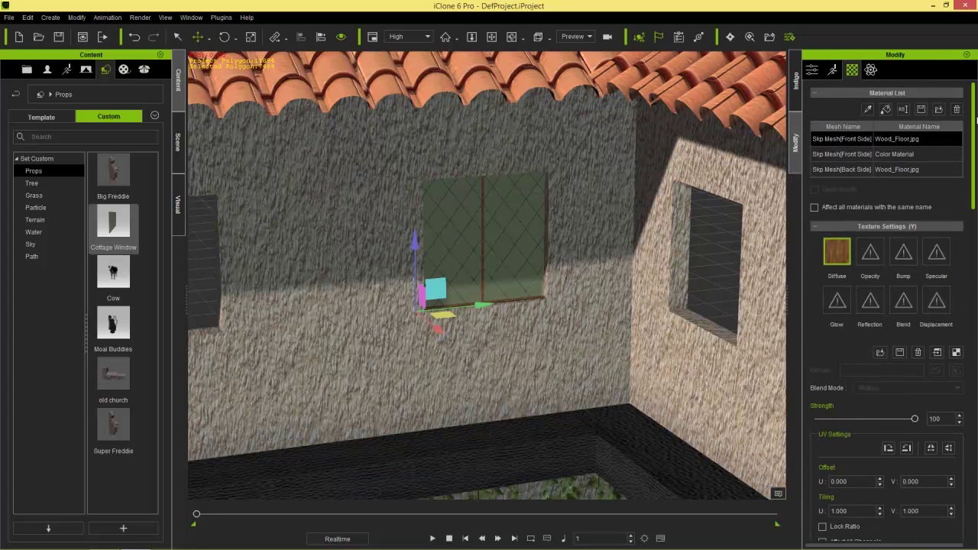
click(905, 156)
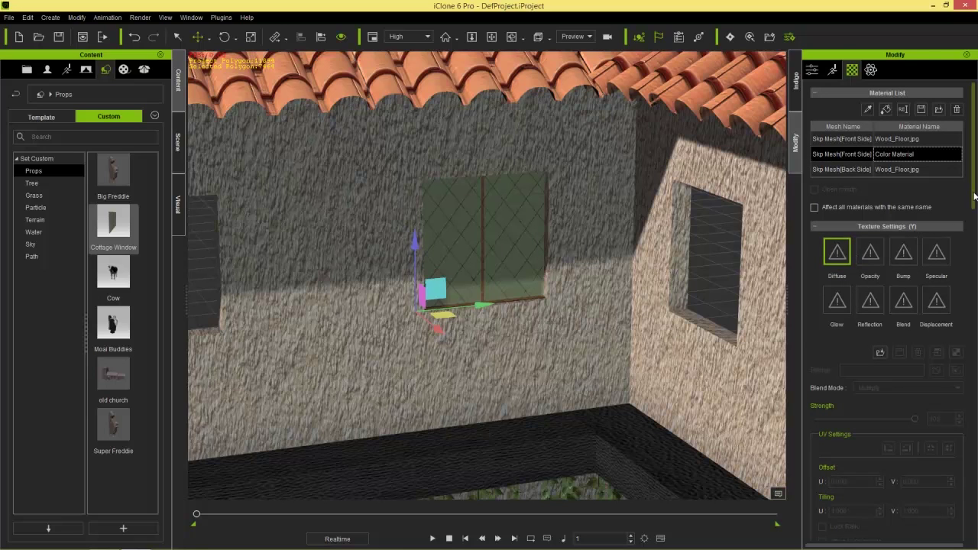
scroll(974, 198, down, 10)
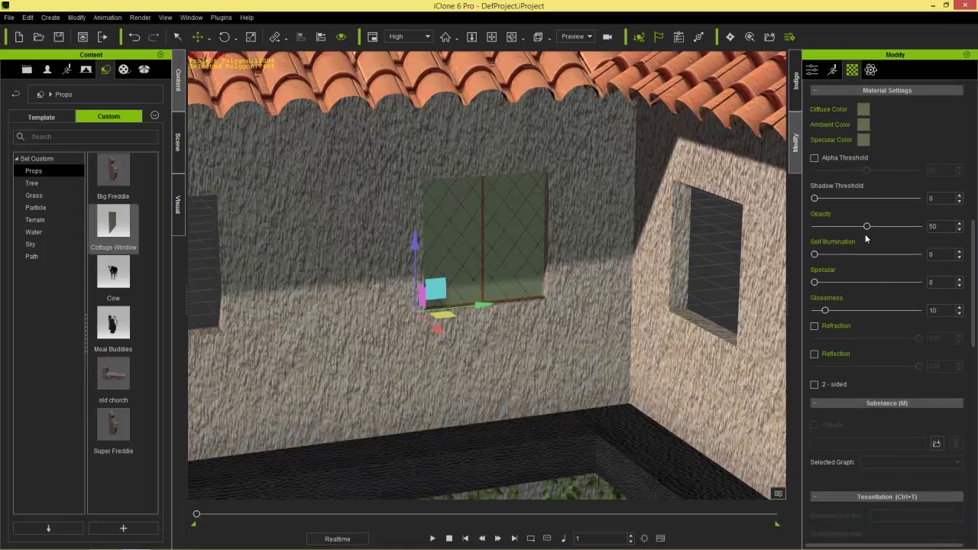
drag(867, 229, 852, 242)
drag(968, 265, 976, 126)
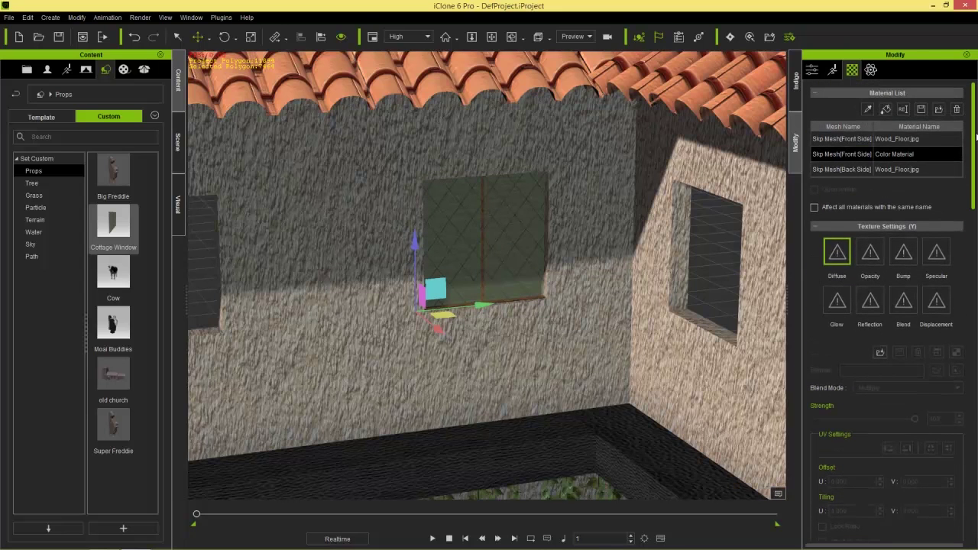
scroll(510, 305, up, 3)
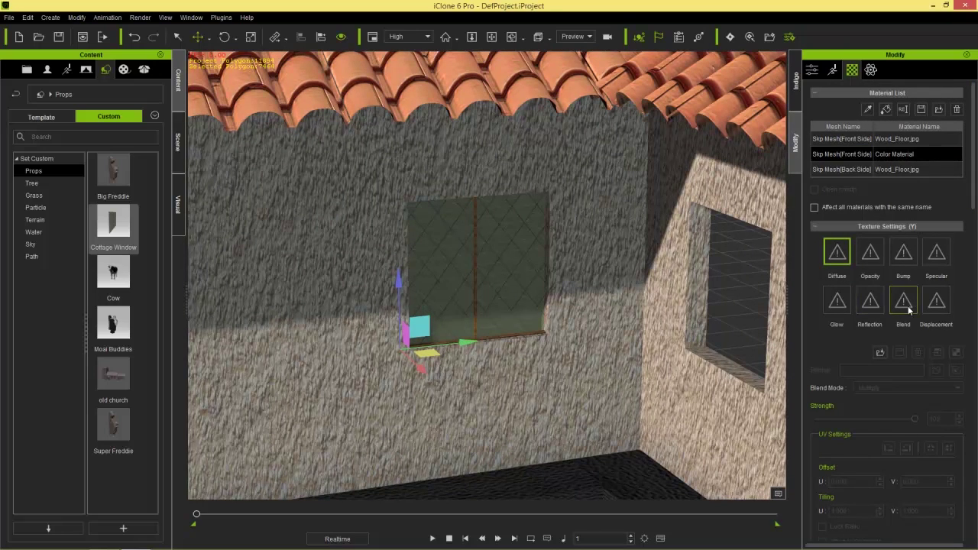
Step: Load Reflection02 as the reflection map of the cottage window's Color Material and reduce its strength to about 44
double_click(869, 305)
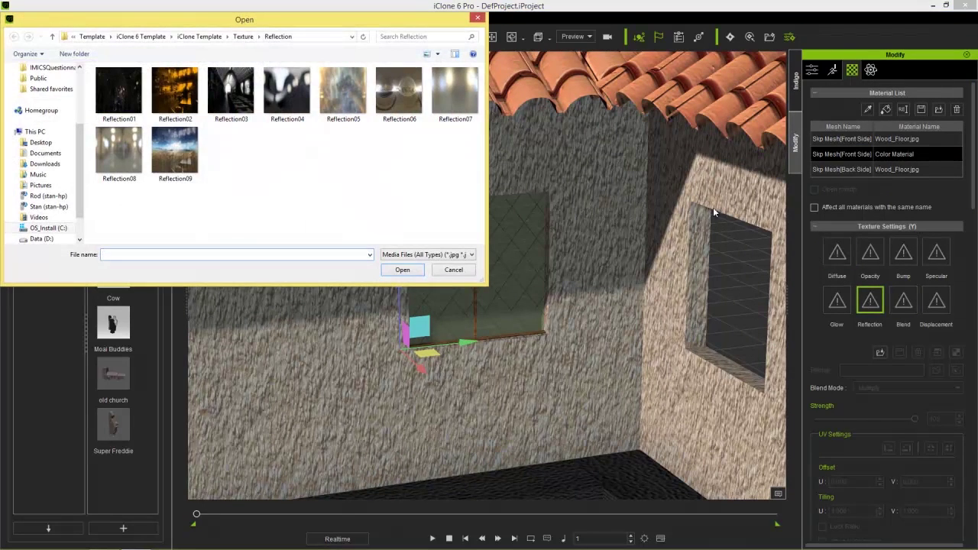
double_click(183, 93)
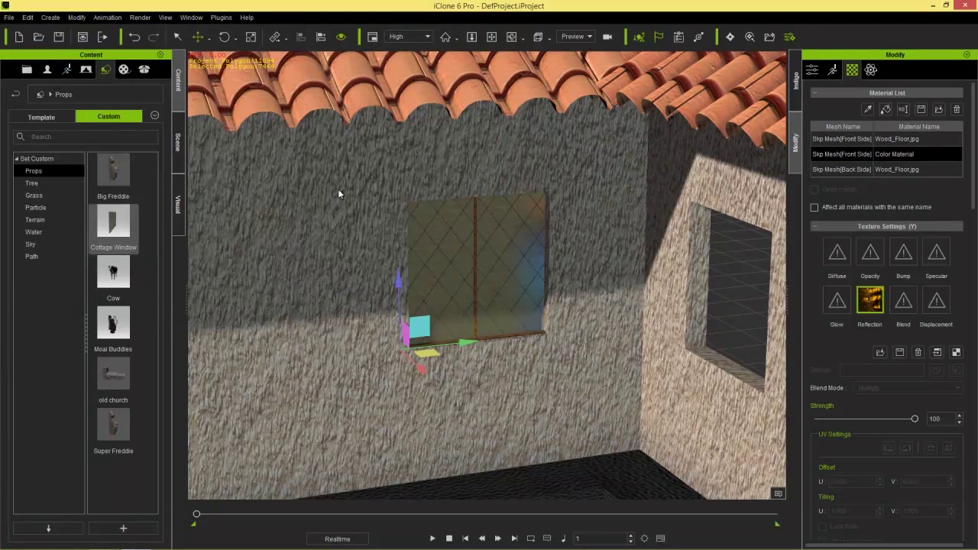
right_drag(537, 365, 577, 300)
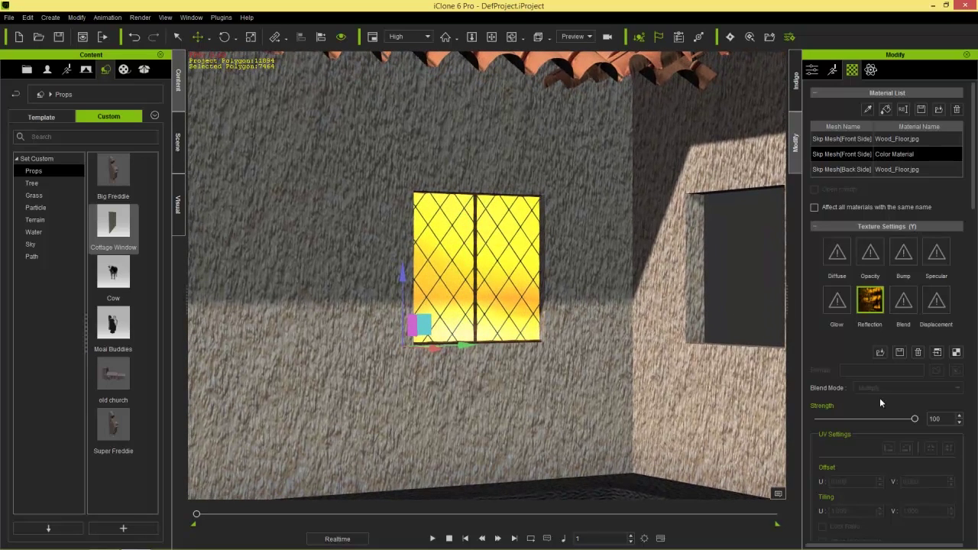
drag(914, 419, 838, 437)
right_drag(524, 315, 747, 313)
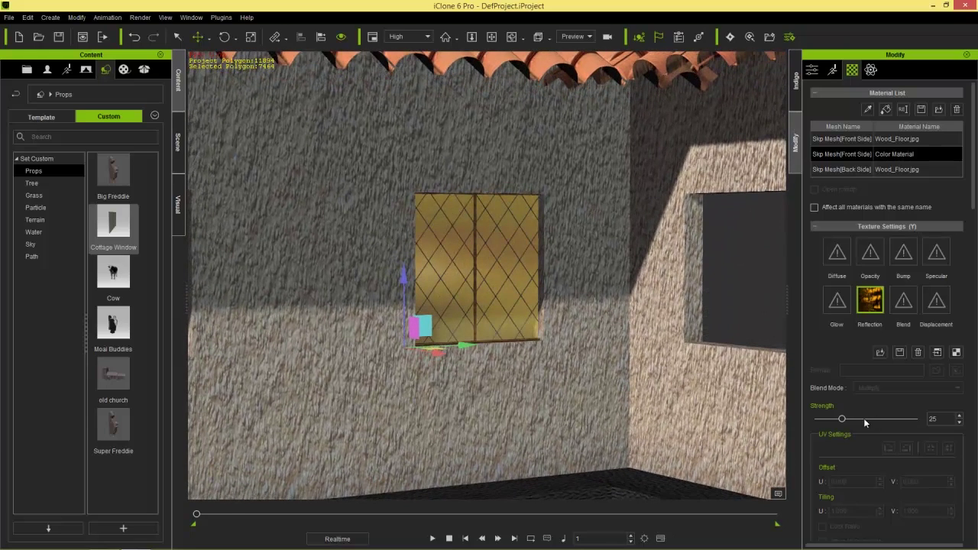
drag(844, 420, 860, 420)
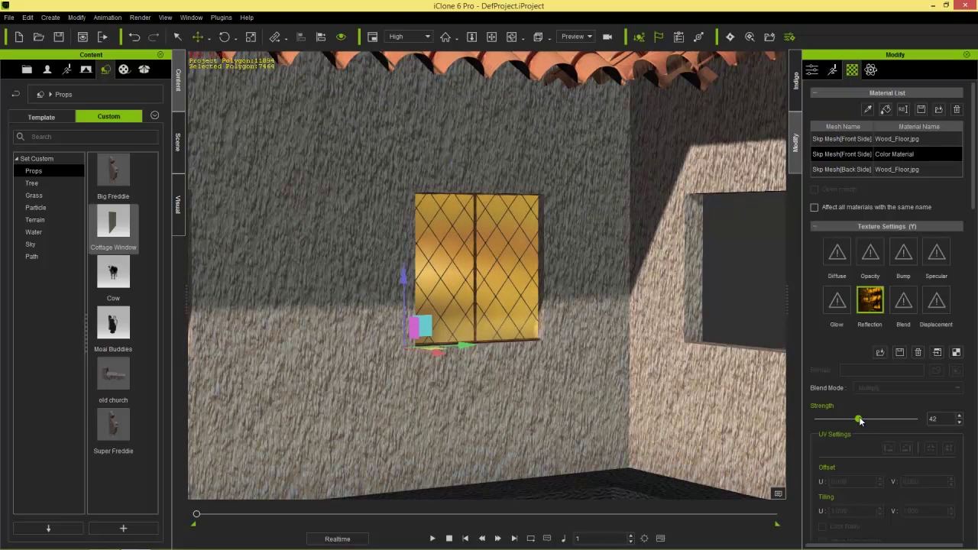
Step: Duplicate the cottage window along Y into the three remaining upper openings of the wall behind the palm
mouse_move(685, 309)
right_down()
mouse_move(424, 342)
mouse_move(597, 294)
mouse_move(505, 338)
mouse_move(672, 310)
right_up()
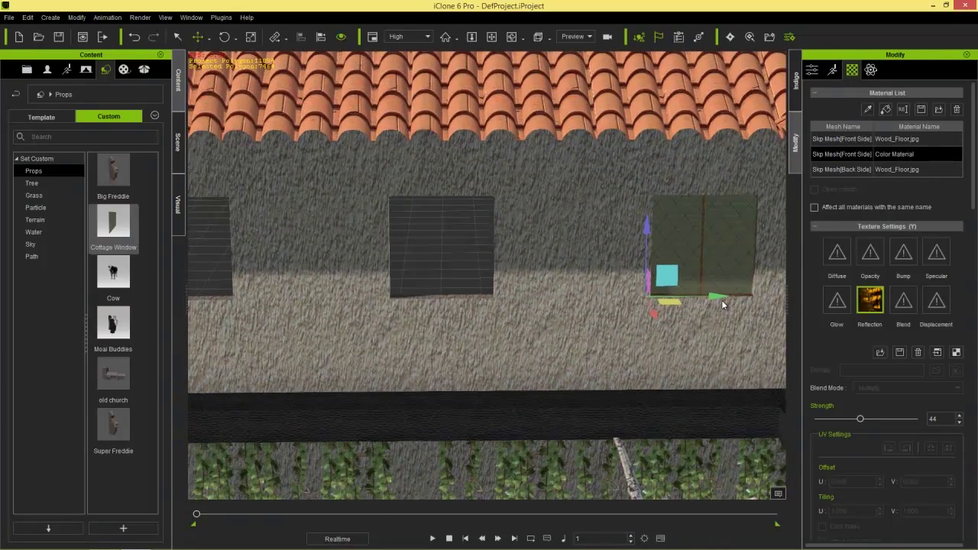
drag(722, 300, 462, 317)
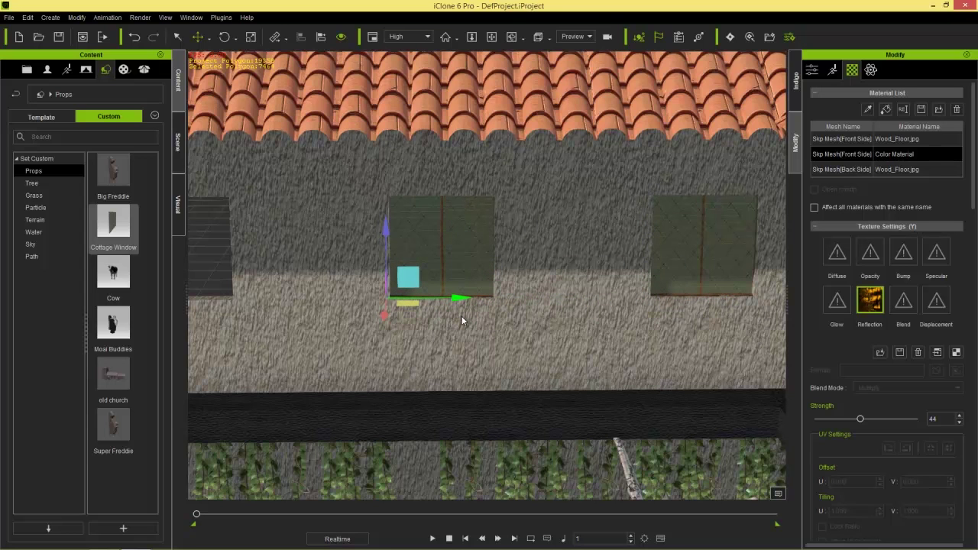
middle_drag(337, 333, 669, 335)
drag(666, 336, 411, 343)
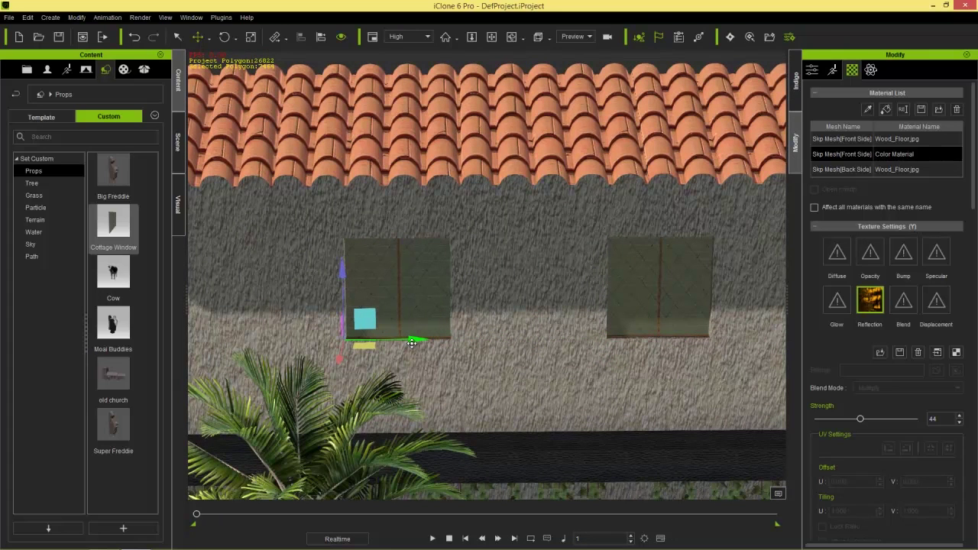
middle_drag(336, 393, 637, 355)
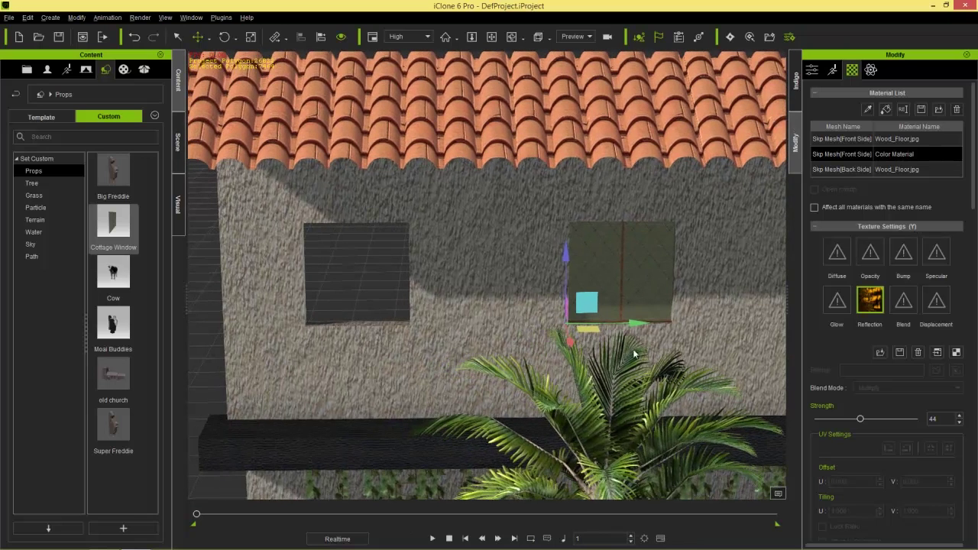
drag(643, 322, 379, 350)
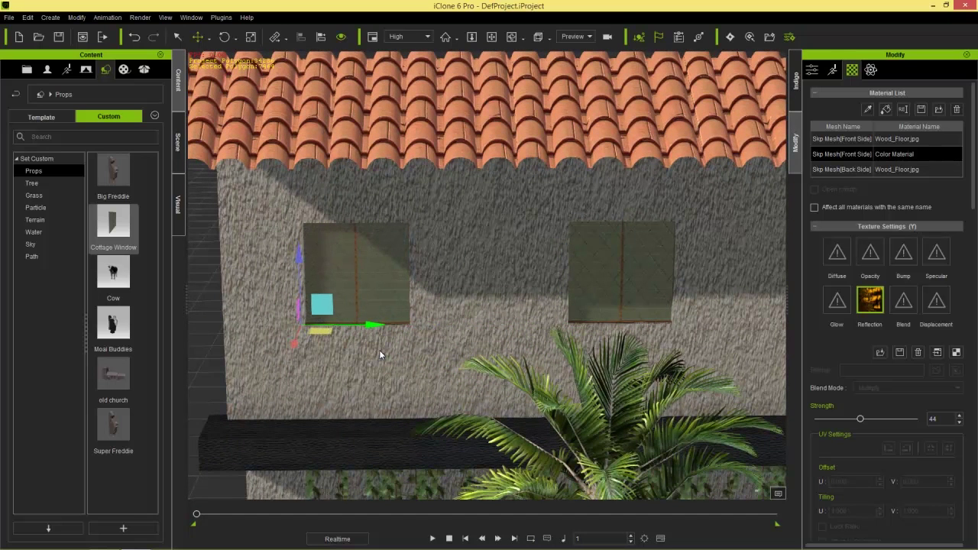
Step: Pull a copy of the end window out from the wall along X to about -301.3 and rotate it 90 degrees about Z
right_drag(393, 375, 557, 350)
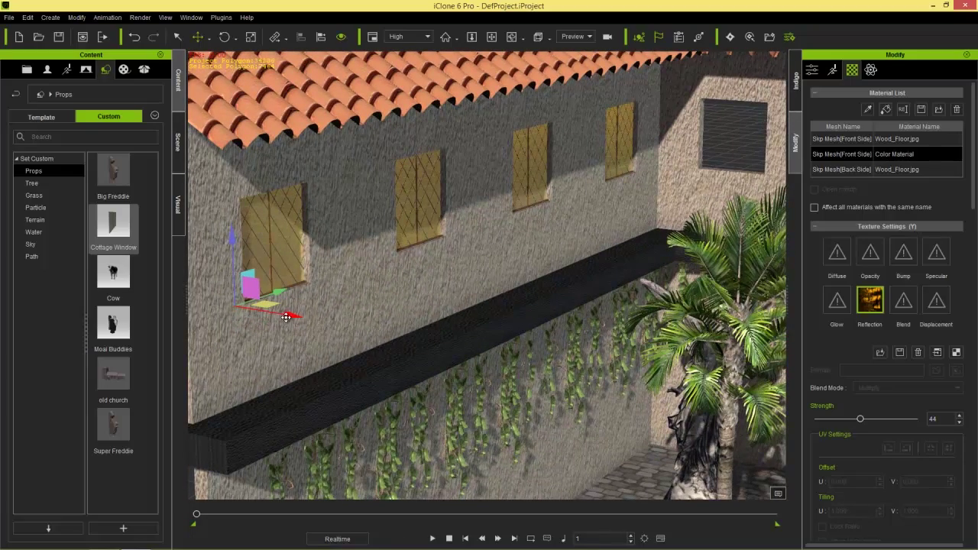
drag(288, 321, 516, 400)
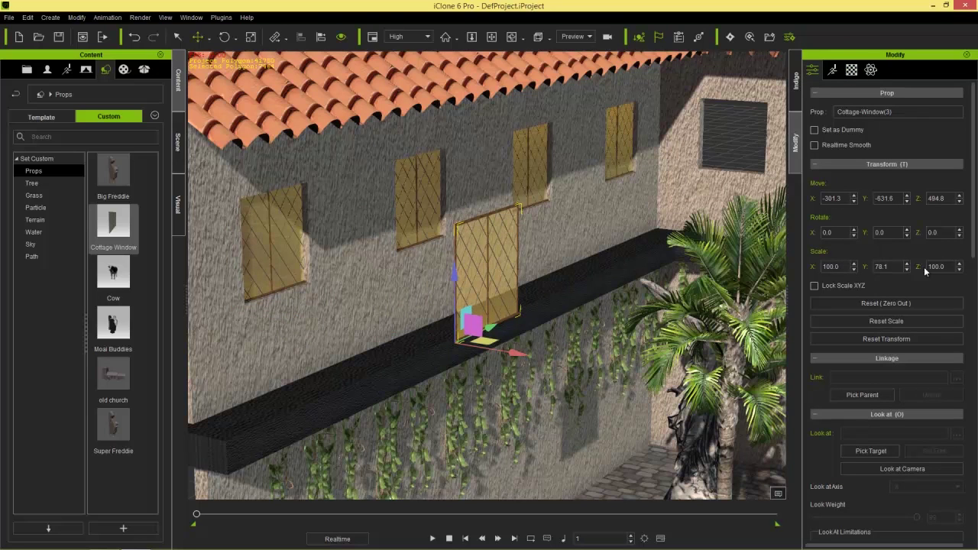
key(Return)
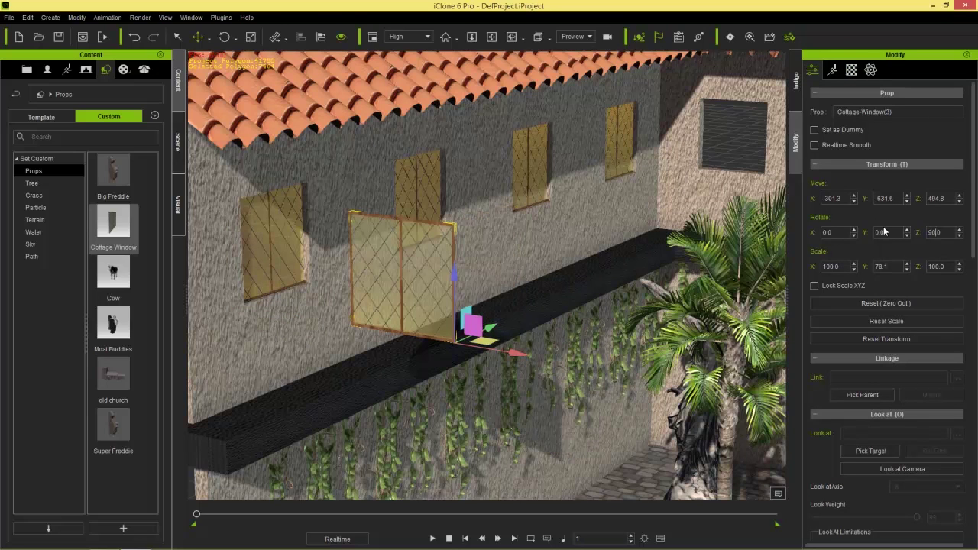
Step: Fit the rotated window into the adjoining wall's upper opening nearest the corner, at about X -377.6 and Y 455.6
drag(498, 324, 830, 107)
right_drag(673, 206, 525, 266)
scroll(525, 266, up, 6)
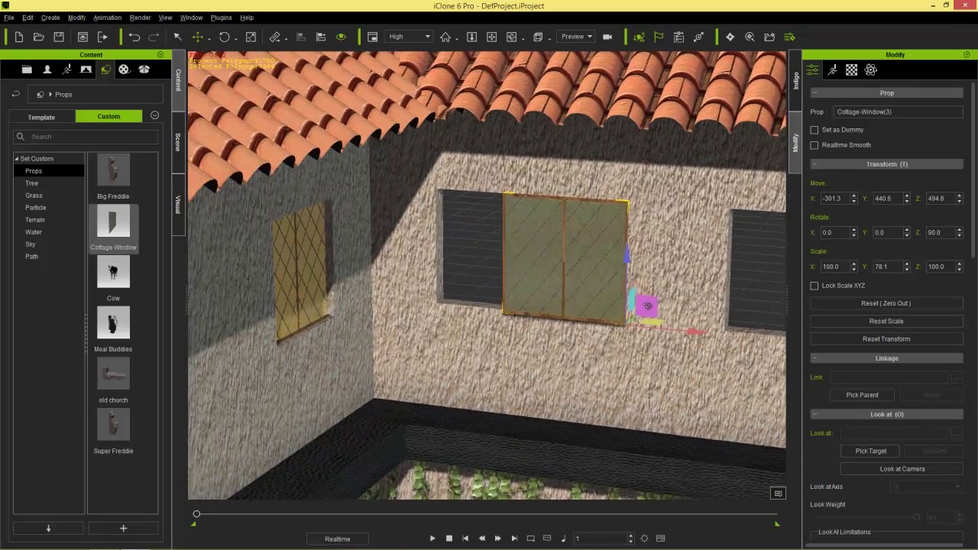
drag(714, 338, 631, 333)
right_drag(582, 347, 589, 315)
drag(584, 310, 585, 305)
Step: Duplicate the rotated window along X into the next three upper openings of the adjoining wall, from about X -84.8 to X 495.6
right_drag(557, 399, 440, 408)
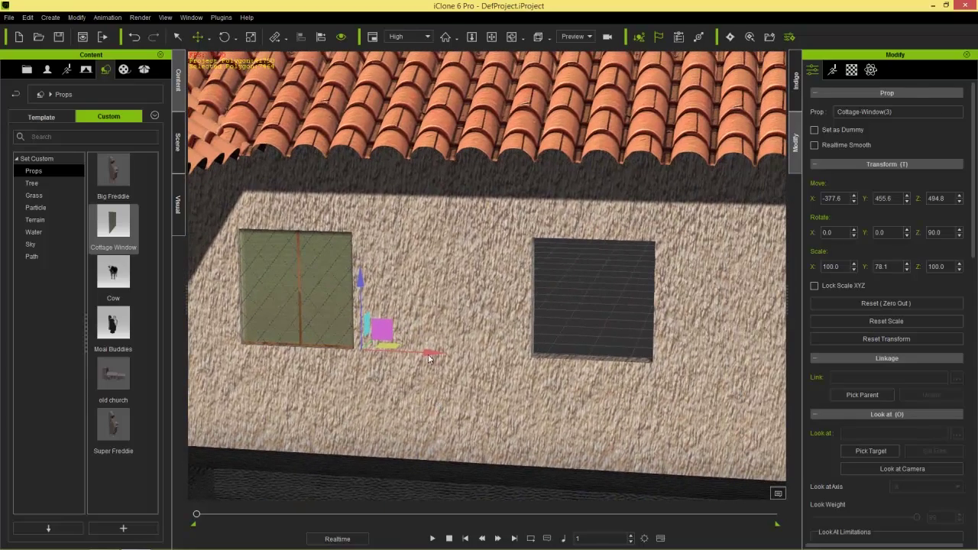
drag(452, 347, 732, 339)
right_drag(732, 340, 384, 370)
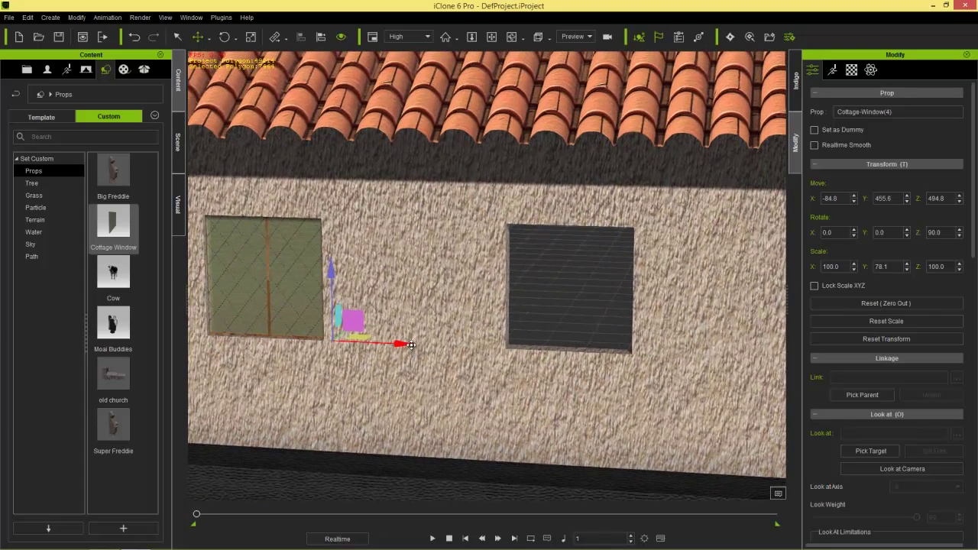
ctrl+drag(411, 345, 722, 341)
middle_drag(667, 413, 442, 373)
ctrl+drag(455, 341, 781, 329)
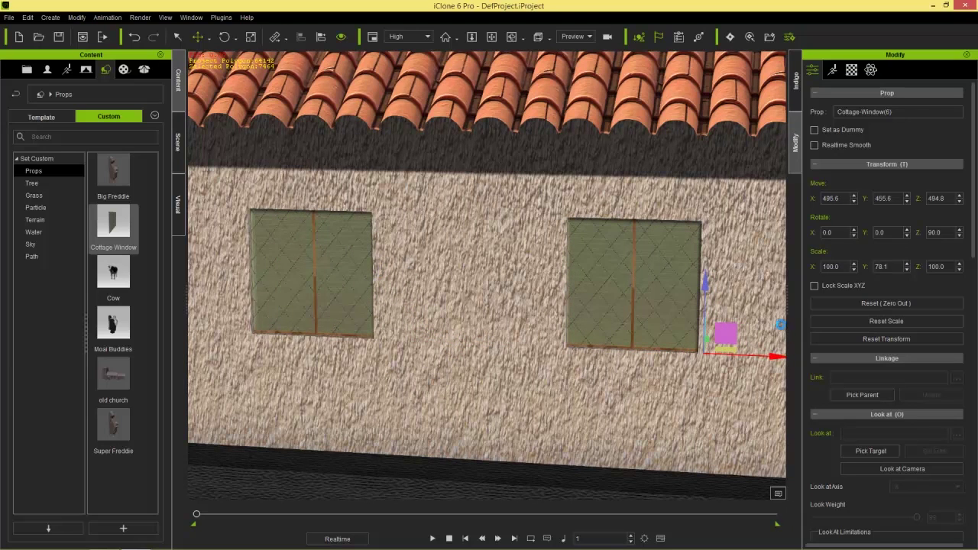
scroll(517, 373, down, 3)
middle_drag(518, 373, 650, 336)
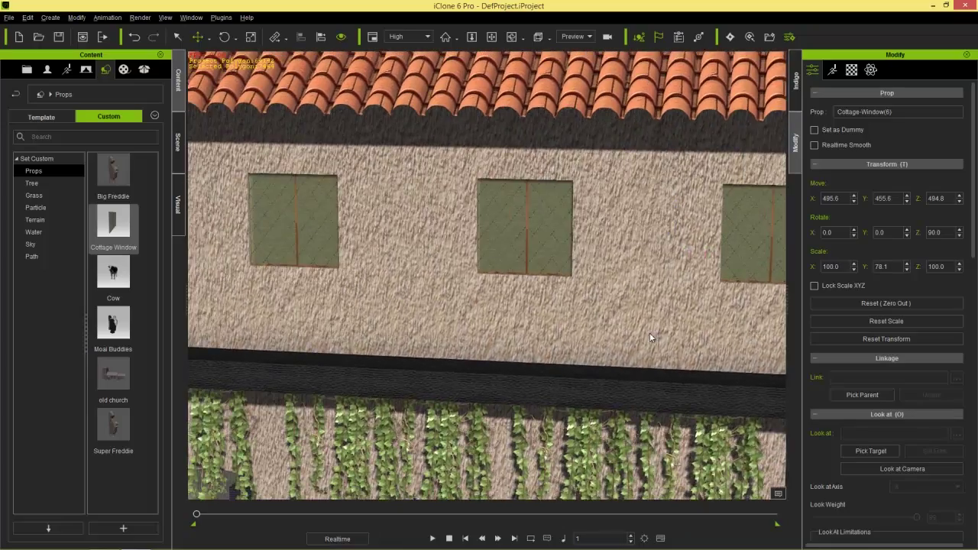
scroll(649, 337, down, 3)
right_drag(550, 428, 478, 363)
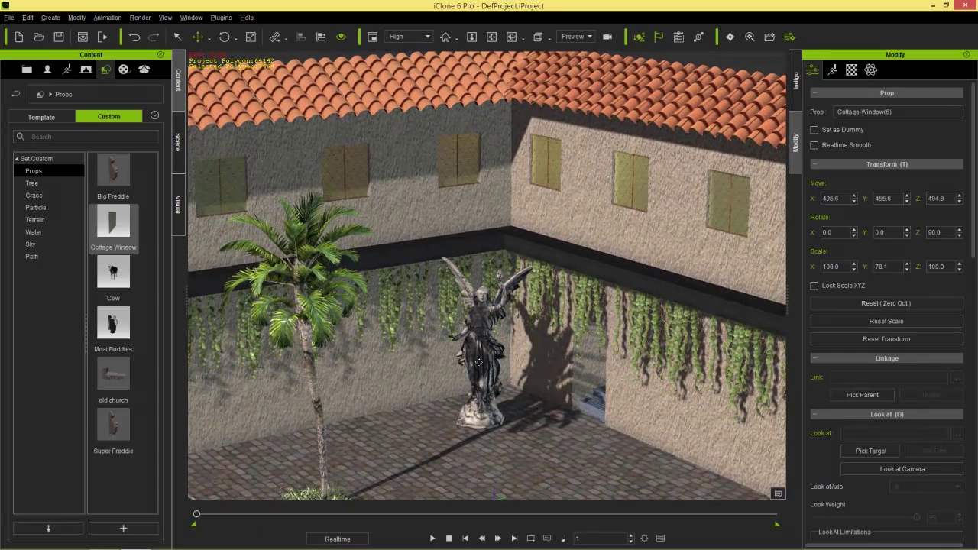